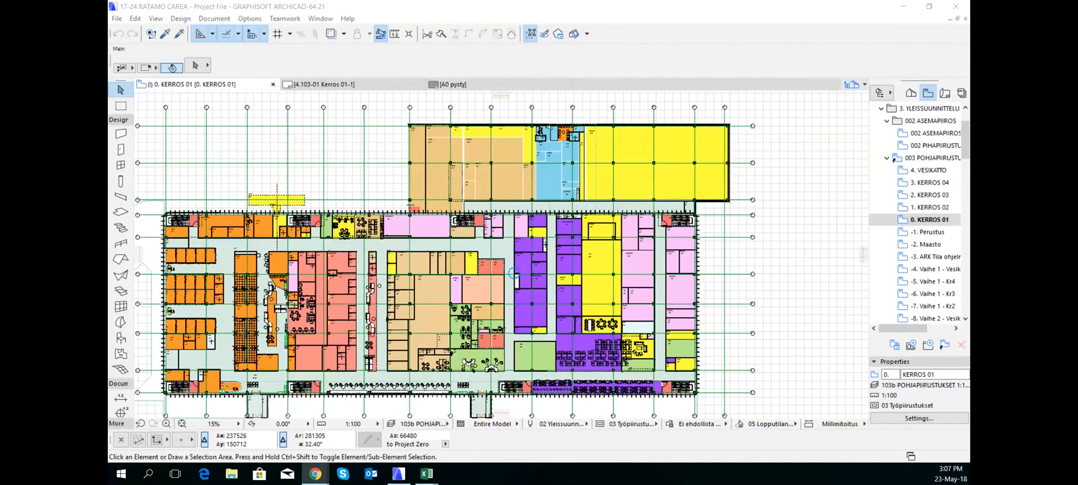
Show the Project Map in the navigator and find the element schedules.
left_click(910, 94)
left_click(909, 94)
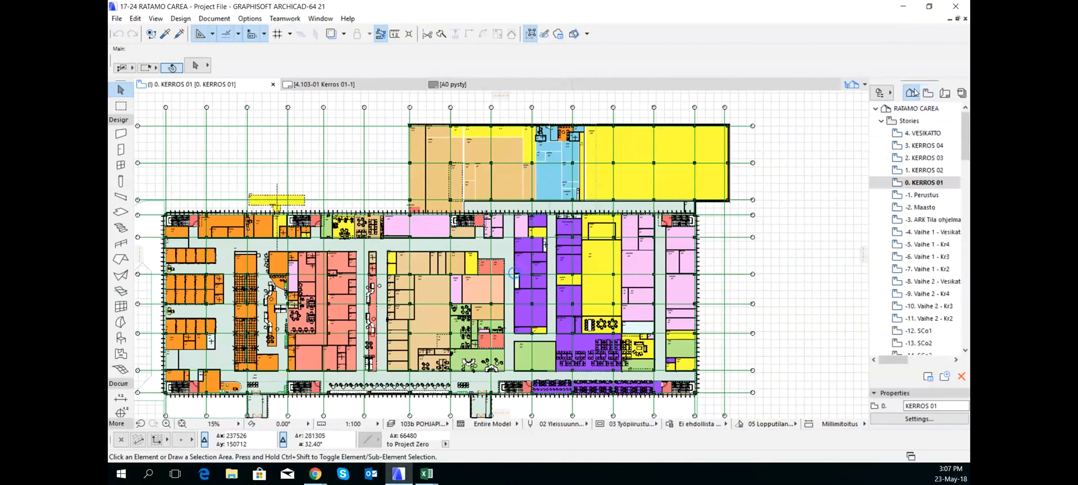
scroll(917, 281, "down", 3)
scroll(917, 281, "down", 10)
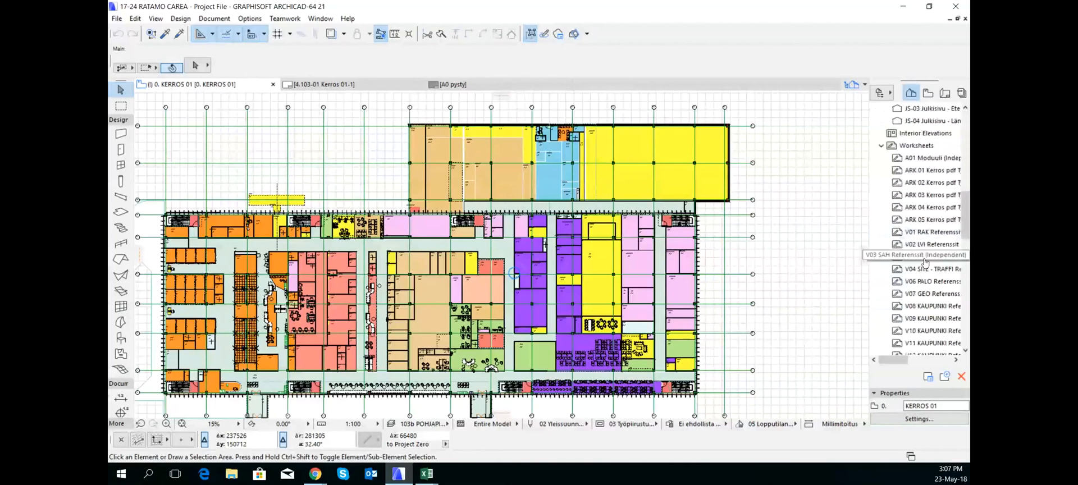
scroll(923, 164, "down", 7)
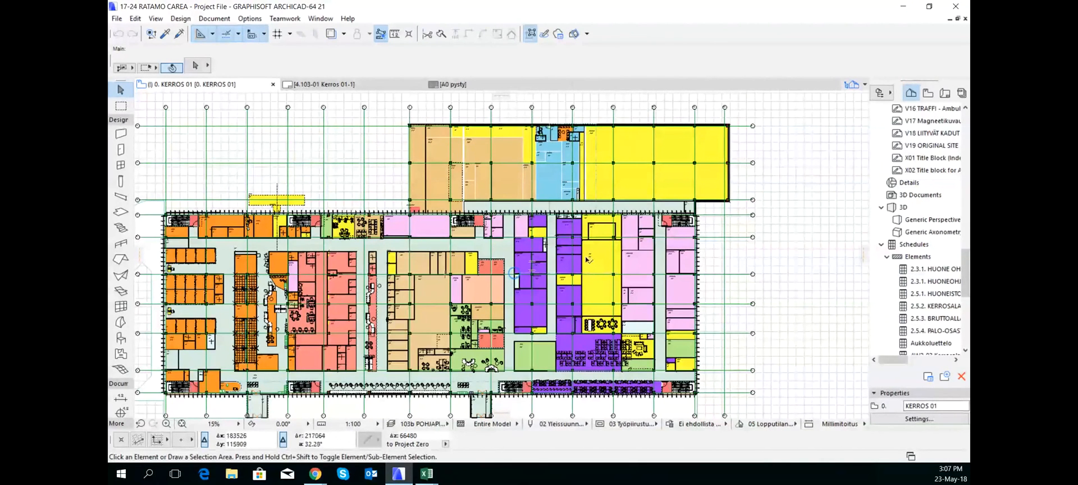
Select the SOS zone on the KERROS 01 floor plan to check its zone name and category.
scroll(604, 262, "up", 5)
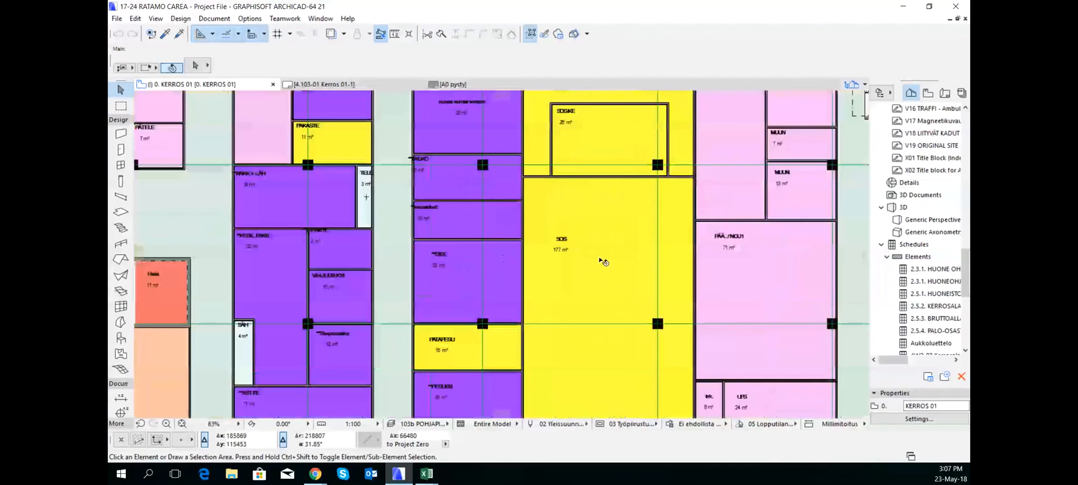
left_click(563, 247)
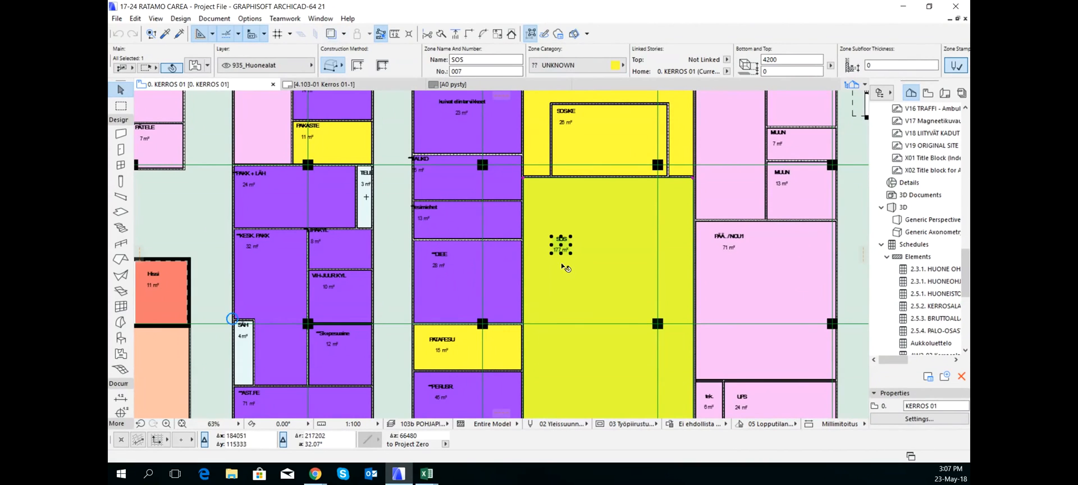
scroll(560, 266, "down", 3)
scroll(560, 267, "down", 2)
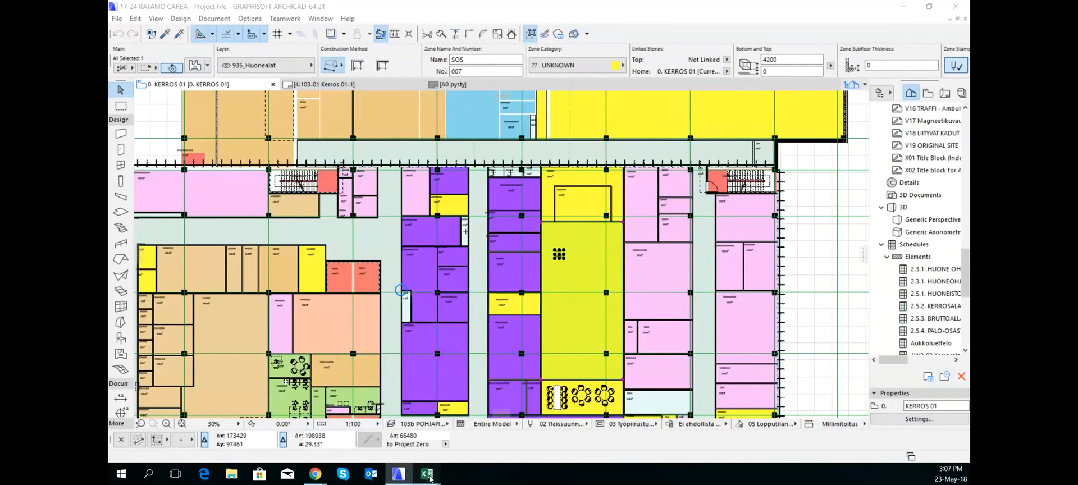
Switch to the Tilaohjelma workbook in Excel and maximize its window.
mouse_move(439, 476)
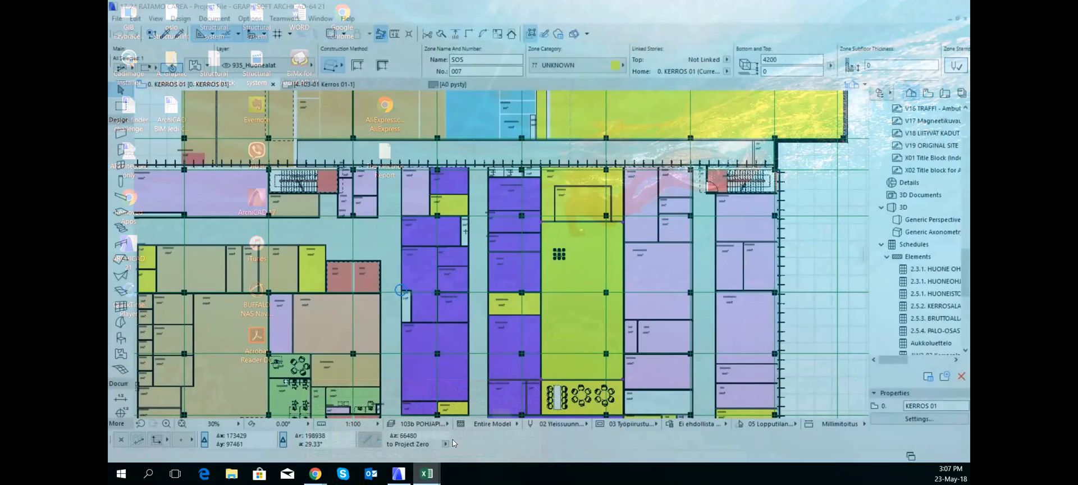
left_click(452, 440)
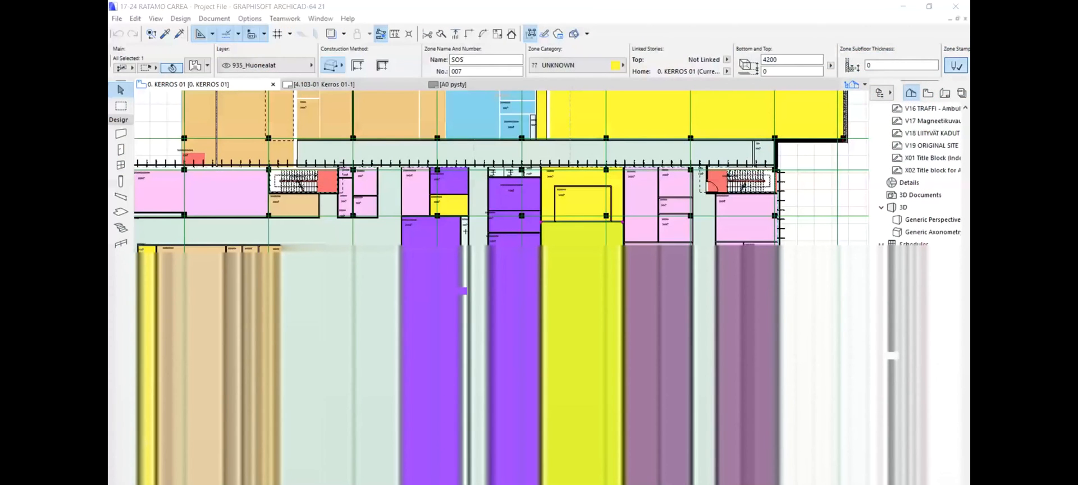
left_click_drag(969, 11, 469, 51)
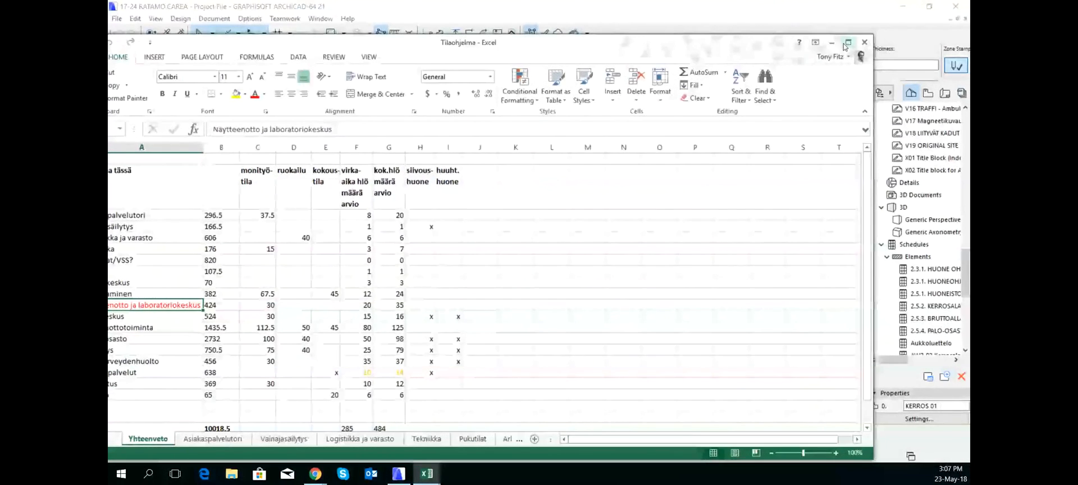
left_click(845, 47)
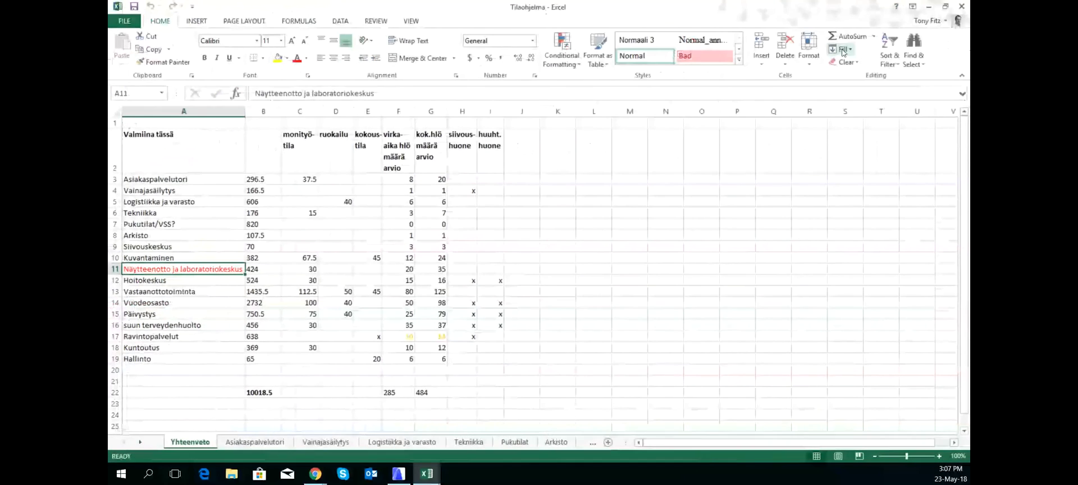
Review the room requirements on the Asiakaspalvelutori sheet down to the total row.
left_click(282, 442)
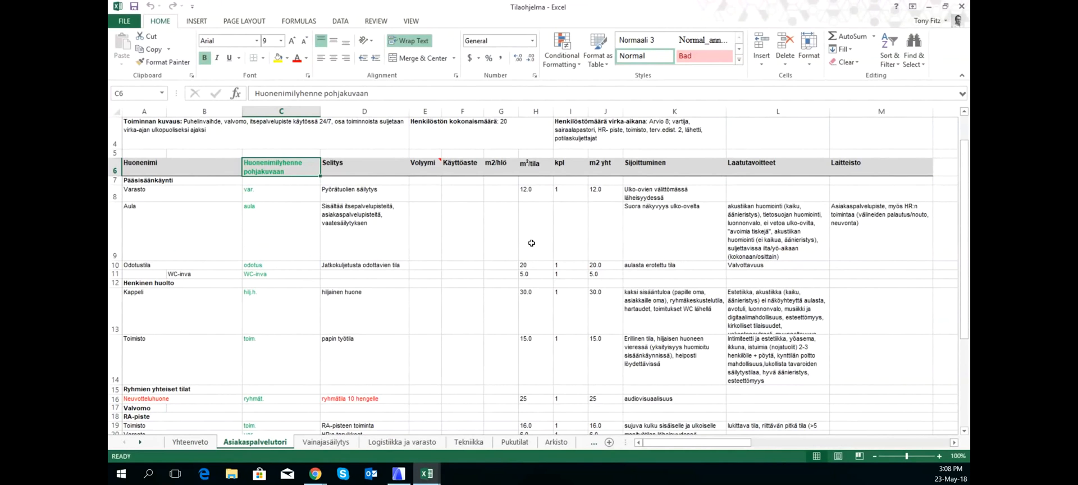
scroll(553, 245, "down", 3)
scroll(554, 247, "down", 1)
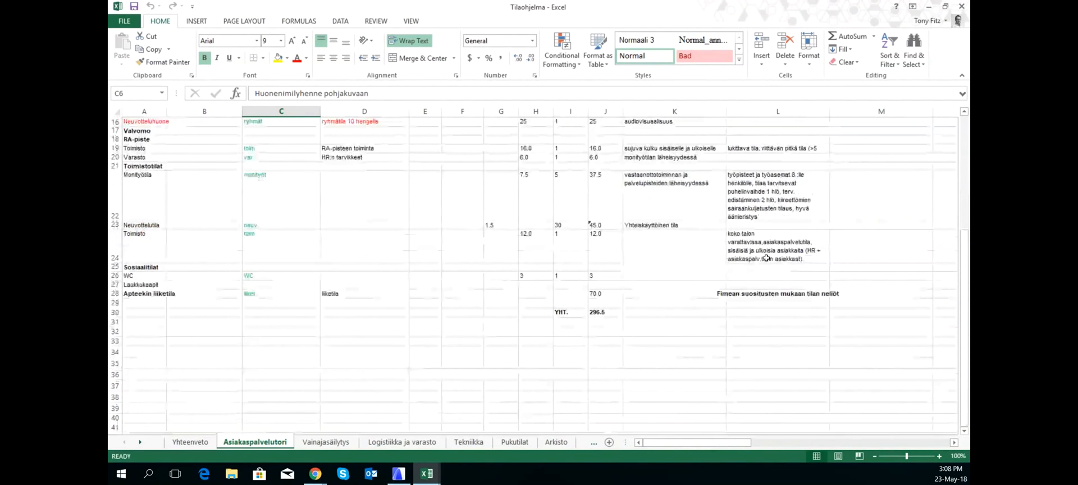
scroll(773, 251, "up", 5)
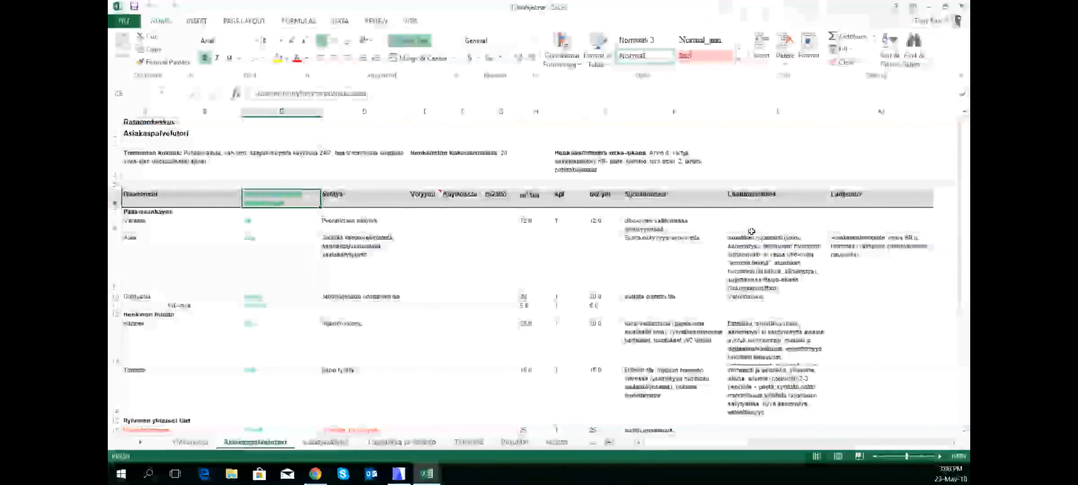
Return to the ArchiCAD floor plan and select the **DIEE zone to check its category.
left_click(929, 7)
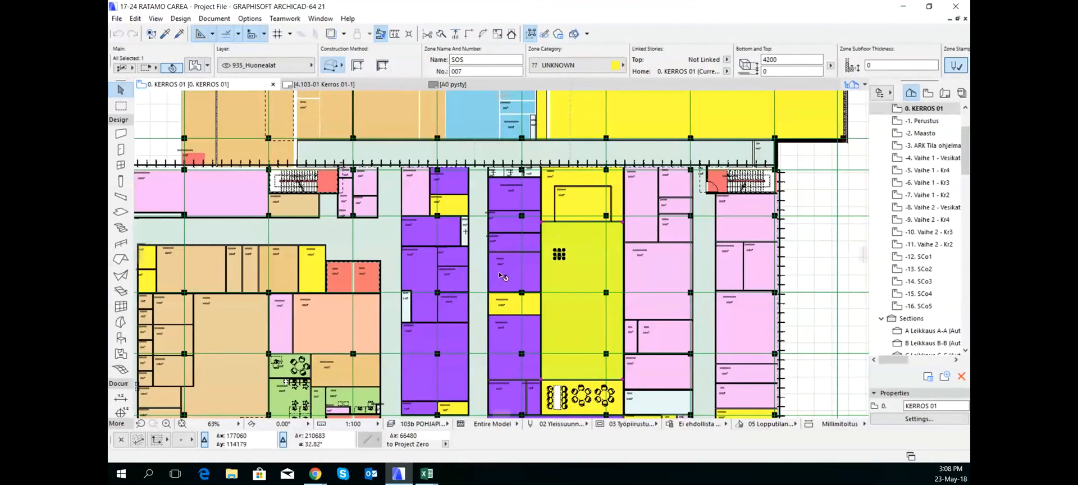
scroll(502, 276, "up", 3)
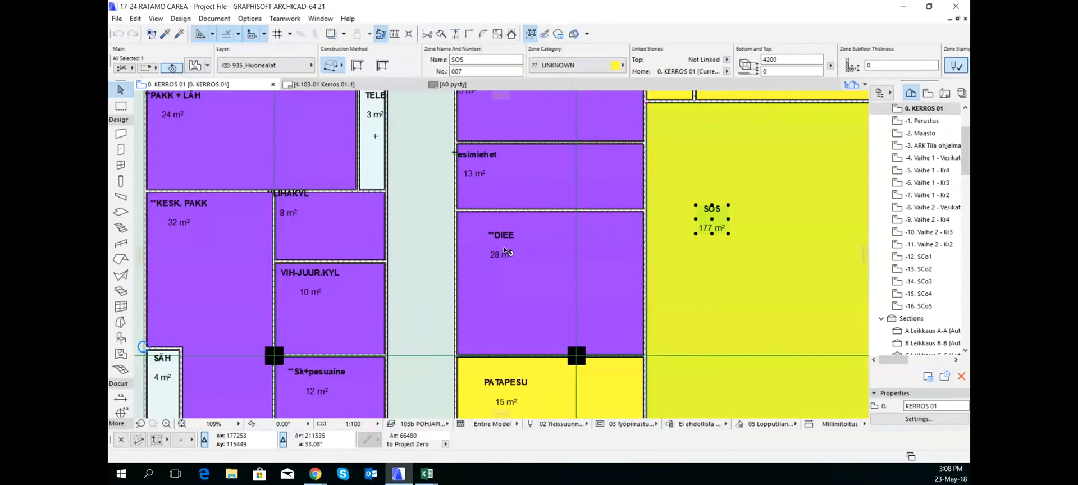
left_click(504, 250)
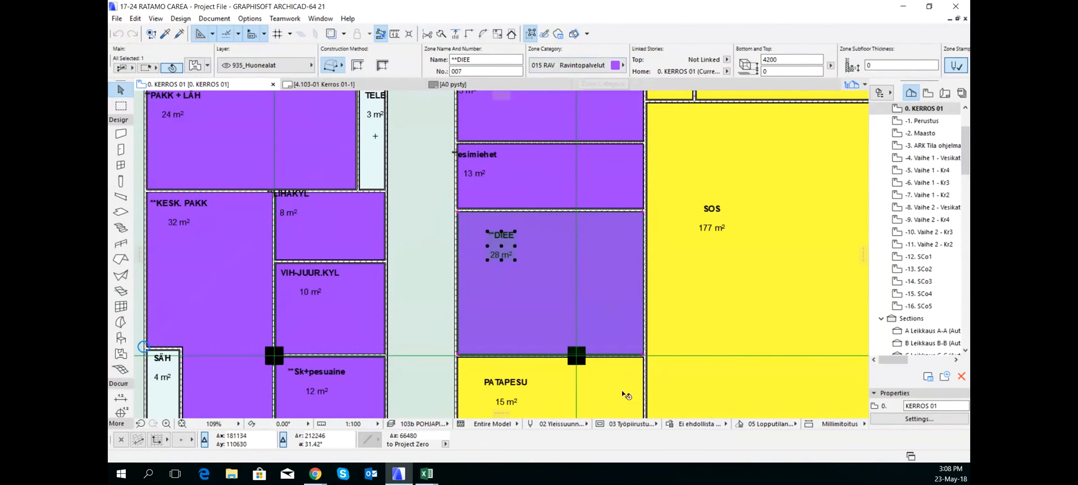
scroll(664, 273, "down", 4)
scroll(599, 264, "down", 4)
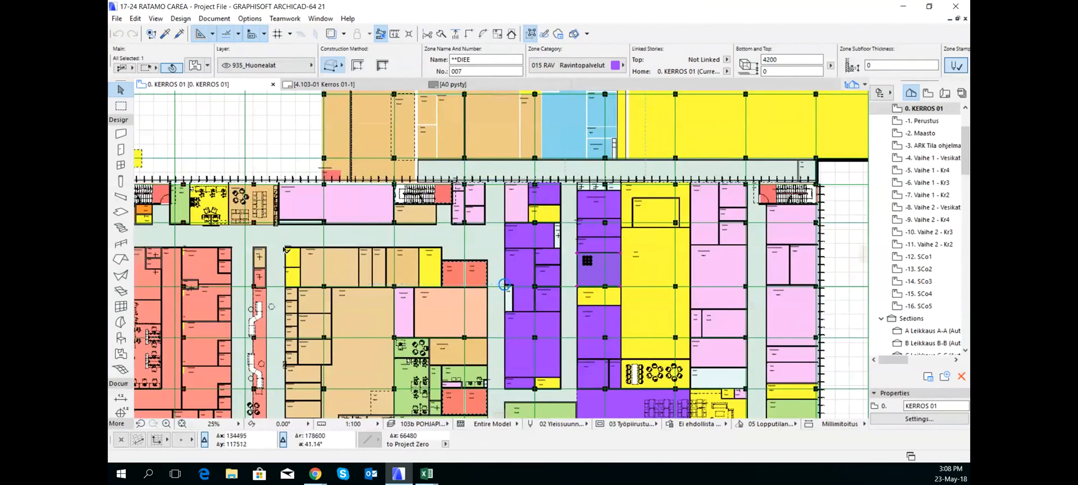
Select the näyt.vast. zone and view the list of available zone categories without changing its category.
scroll(326, 259, "up", 7)
left_click(330, 259)
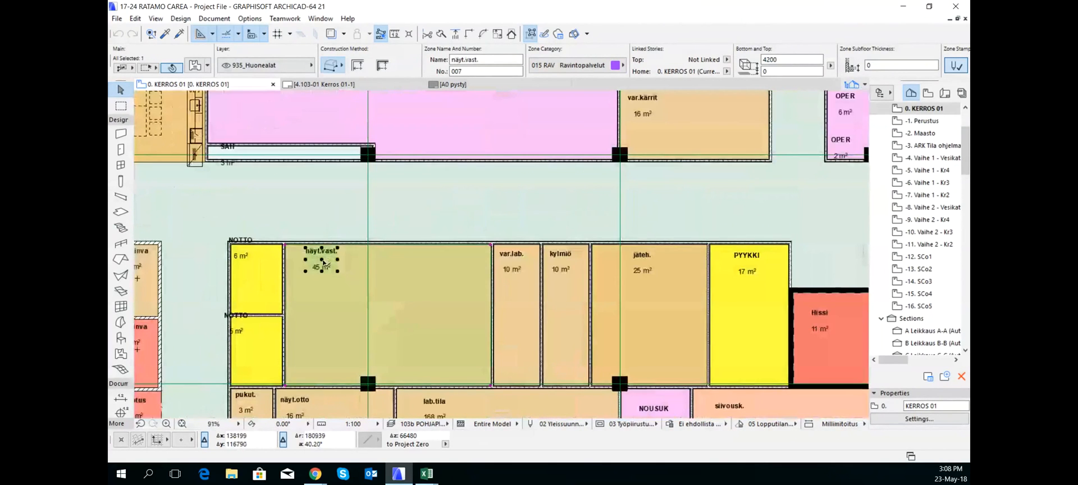
left_click(593, 63)
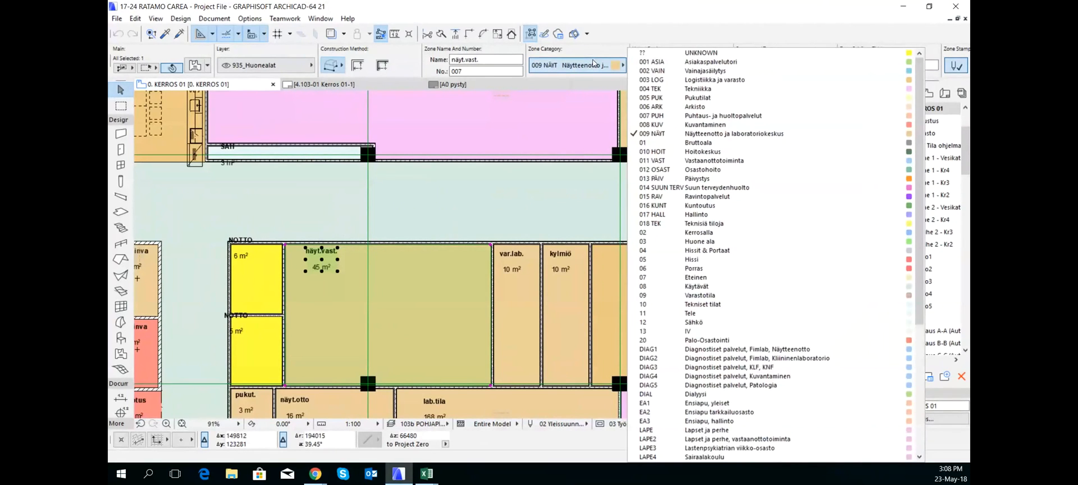
left_click(593, 64)
scroll(496, 288, "down", 5)
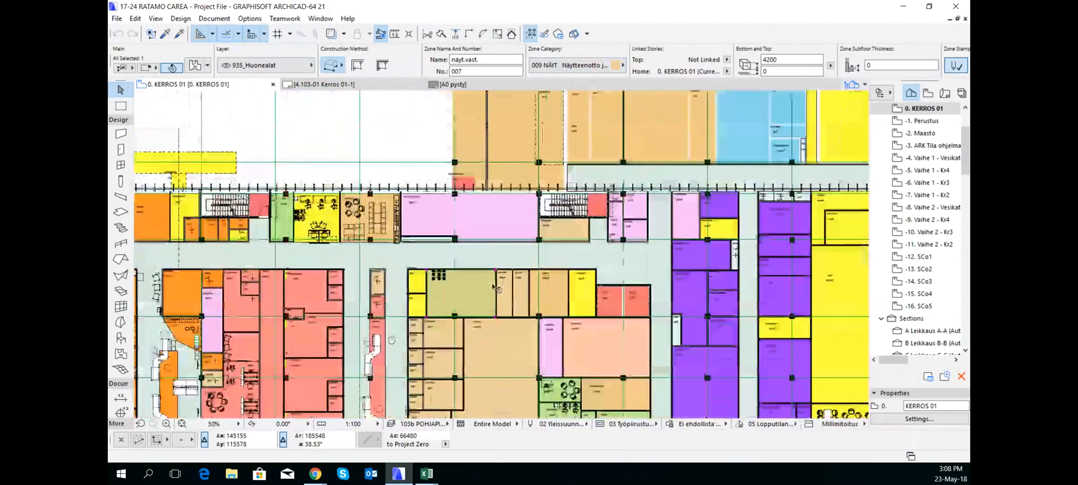
scroll(496, 287, "down", 2)
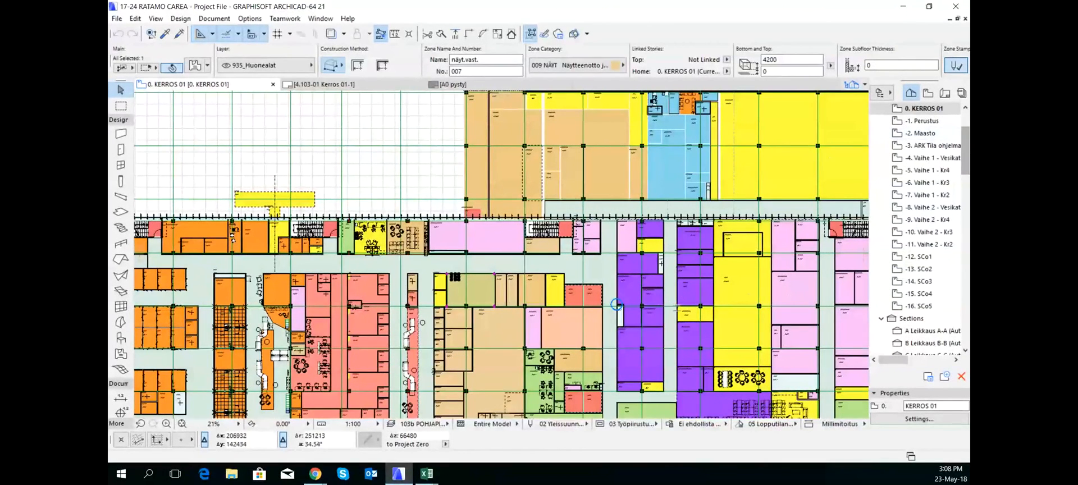
Find and open the element schedule 2.3.1. HUONE OHJELMA SCo from the Project Map.
left_click_drag(965, 151, 960, 235)
scroll(953, 245, "up", 5)
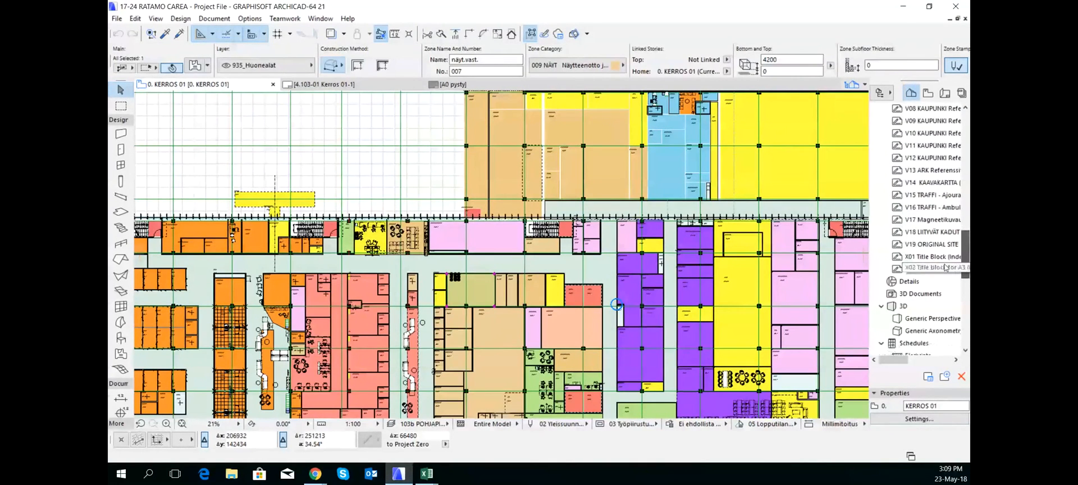
scroll(953, 246, "down", 7)
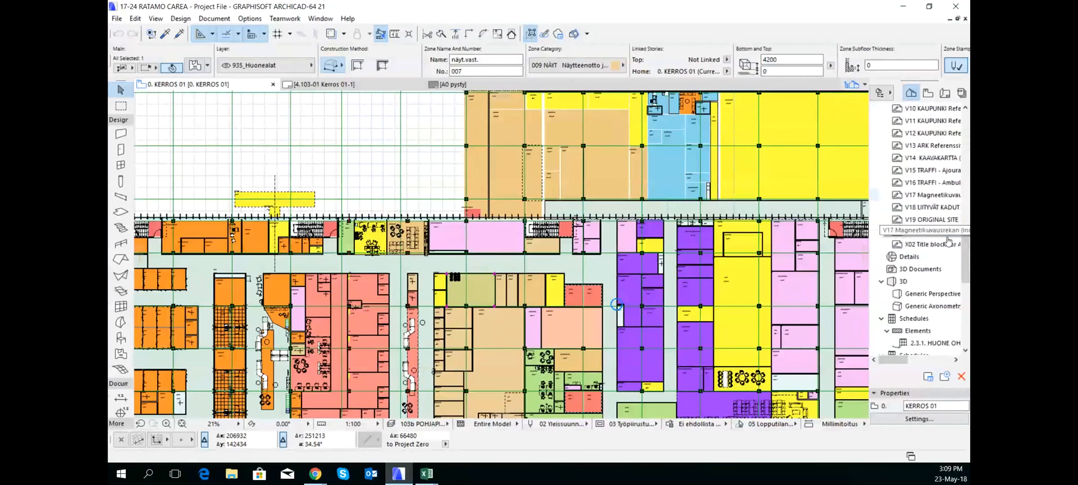
scroll(930, 243, "down", 3)
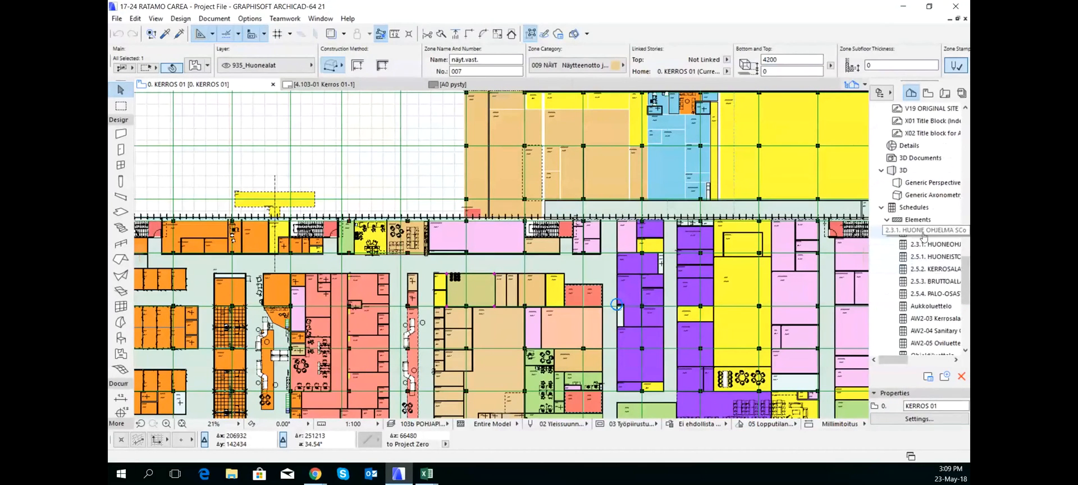
left_click(923, 235)
double_click(922, 234)
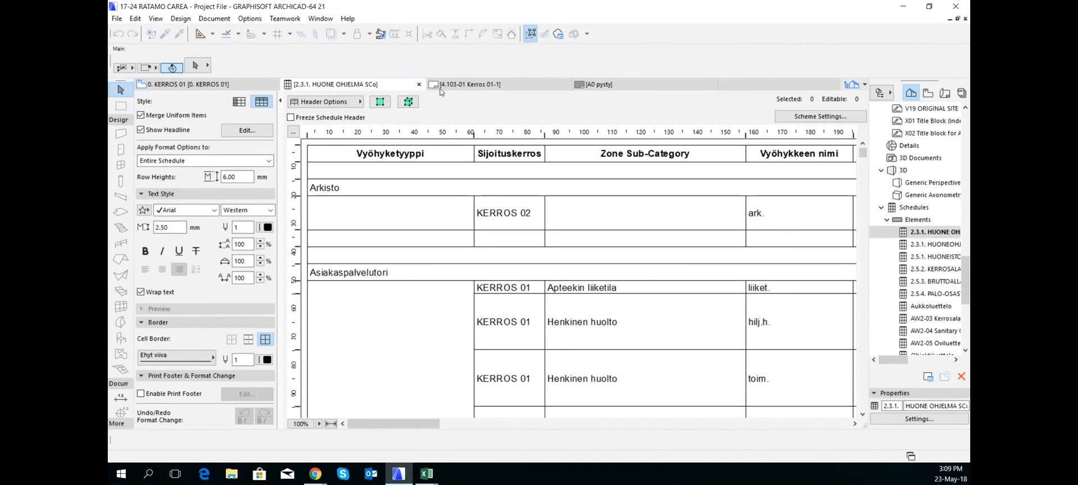
Return to the KERROS 01 floor plan and open the VM + KL + LJH zone's selection settings at its classification and properties.
left_click(185, 84)
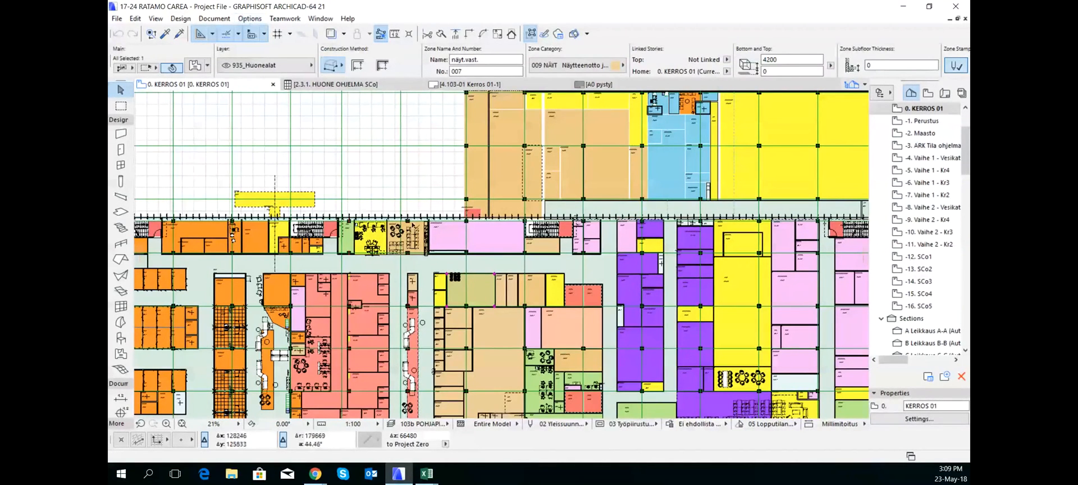
left_click(437, 229)
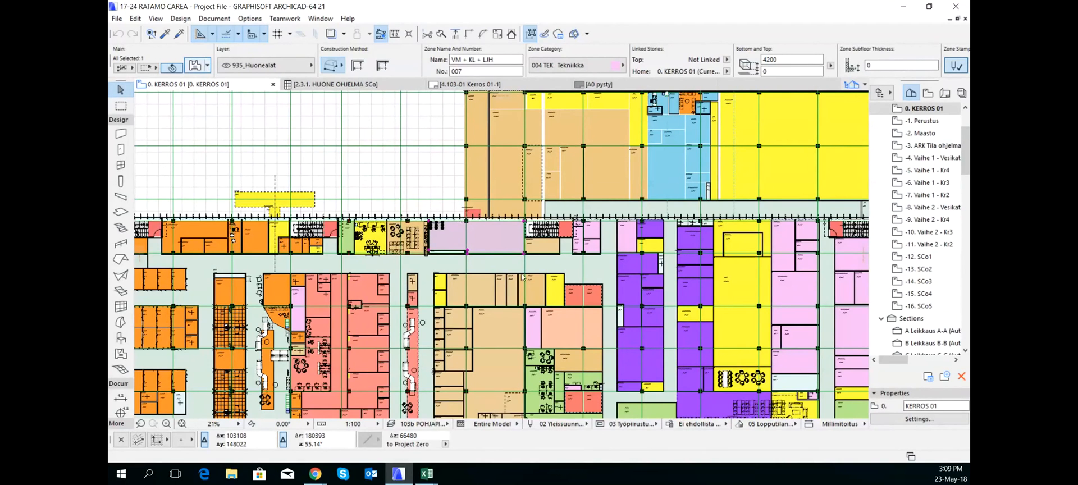
key("ctrl+t")
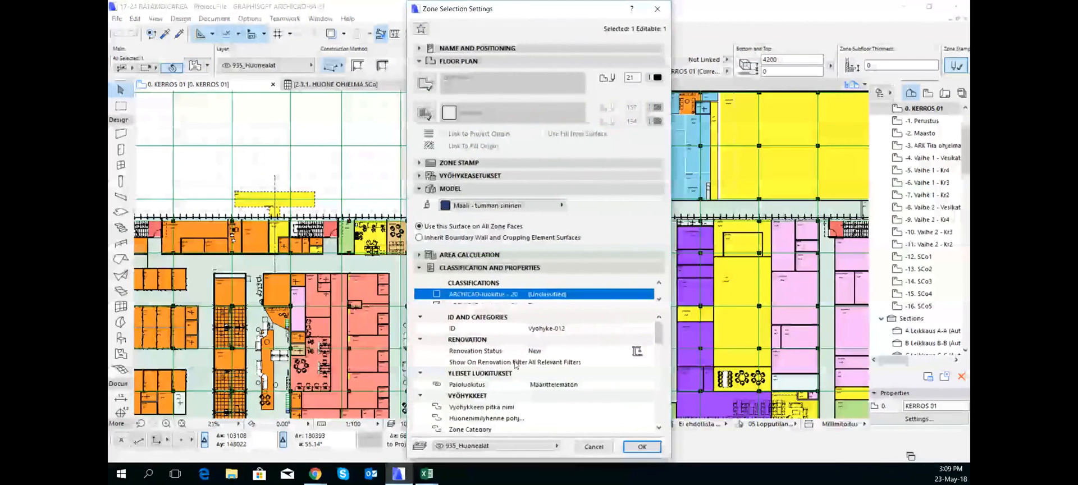
left_click(421, 317)
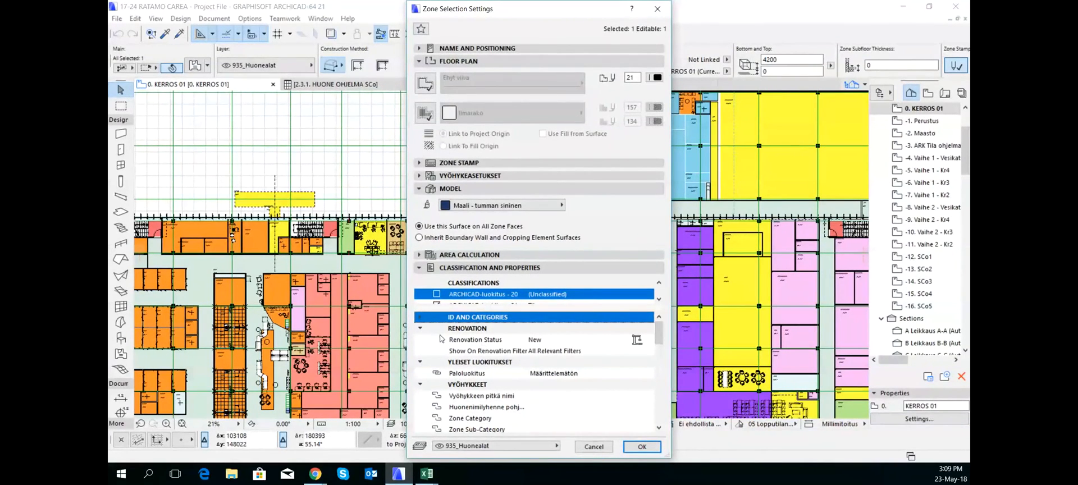
left_click(419, 317)
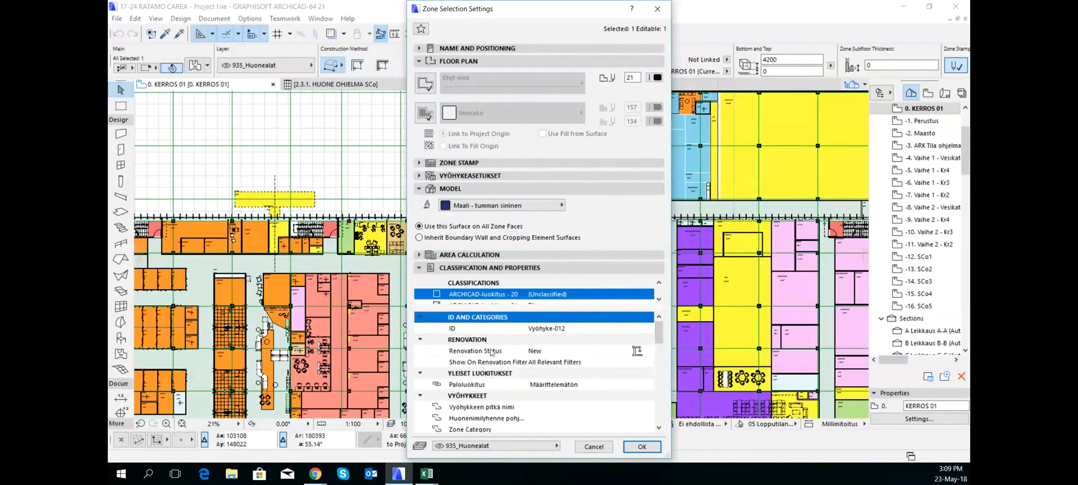
Examine the zone's custom properties under VYÖHYKKEET and the property groups that follow them.
scroll(537, 355, "down", 2)
scroll(494, 341, "down", 6)
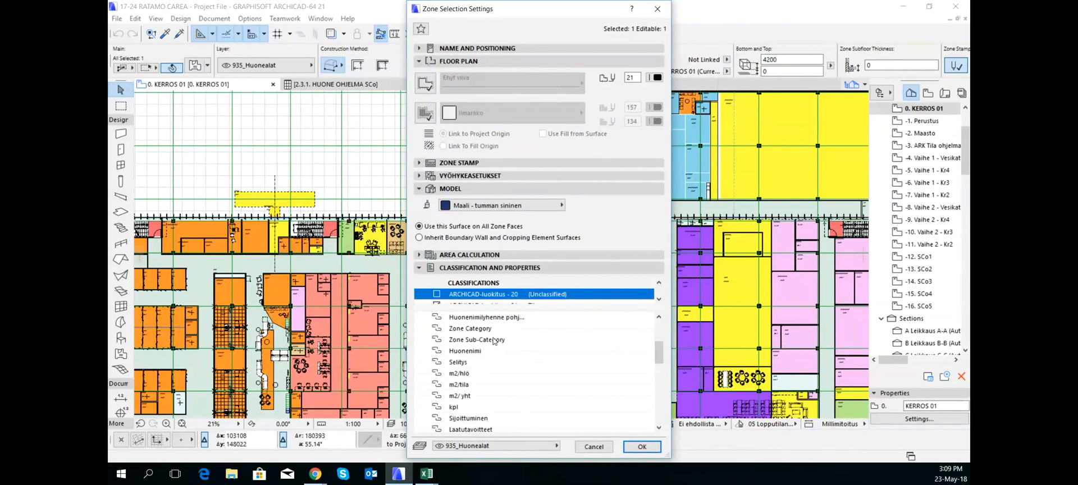
scroll(475, 351, "down", 2)
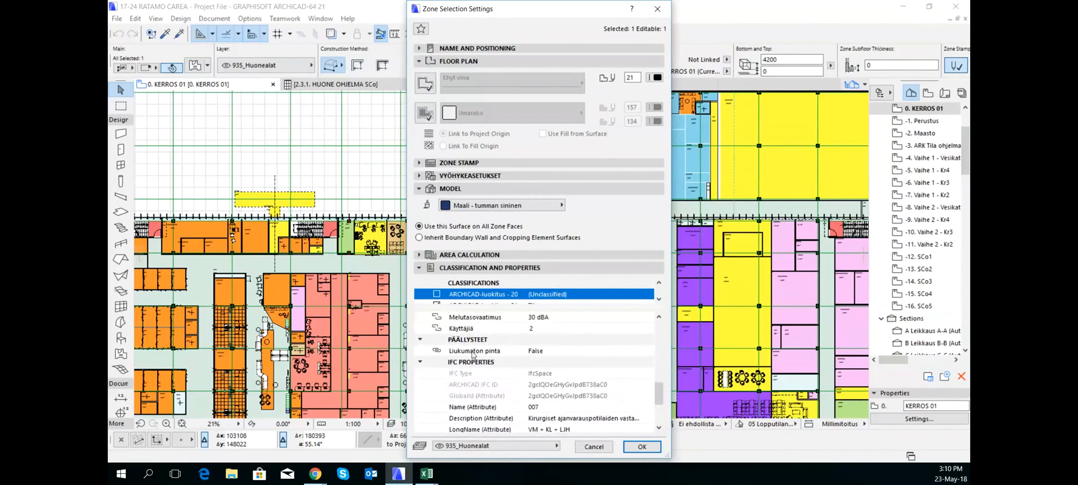
scroll(476, 369, "up", 3)
scroll(472, 358, "up", 3)
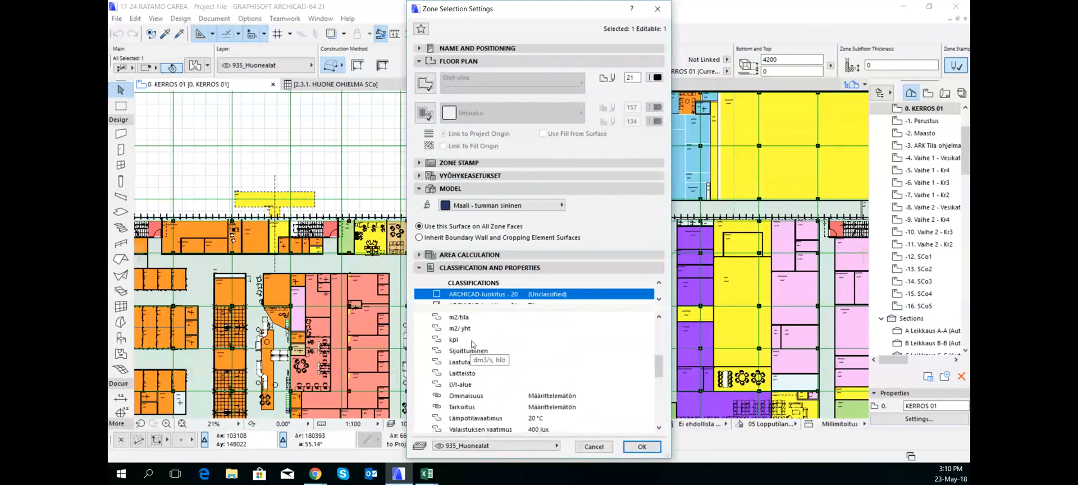
scroll(478, 357, "up", 3)
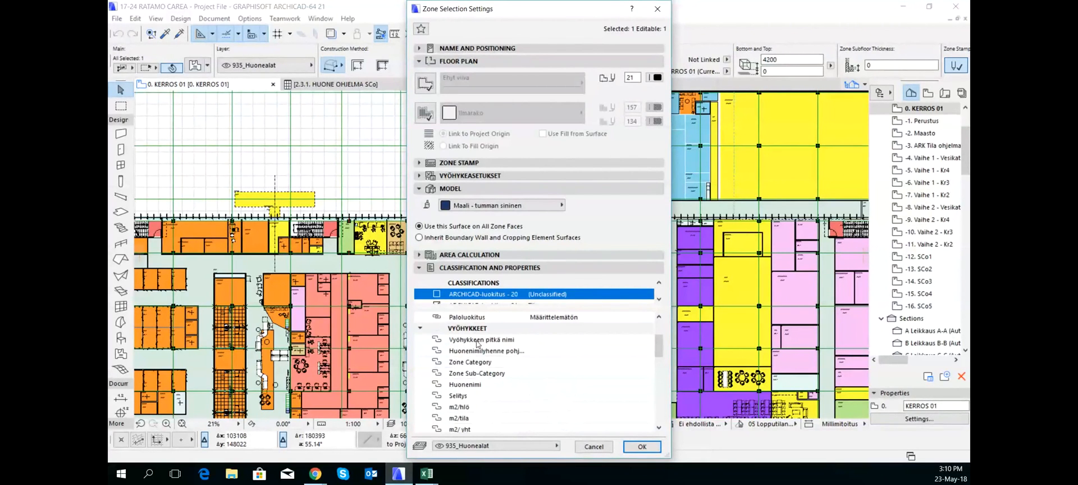
scroll(477, 348, "down", 7)
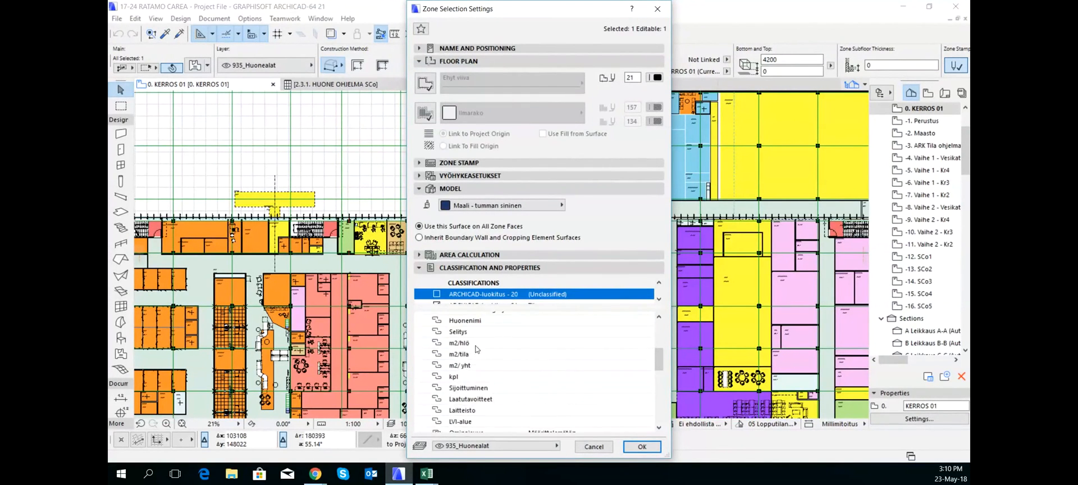
Review the zone's ID and its VYÖHYKKEET properties from Vyöhykkeen pitkä nimi through Zone Sub-Category.
scroll(481, 370, "up", 6)
scroll(480, 370, "up", 4)
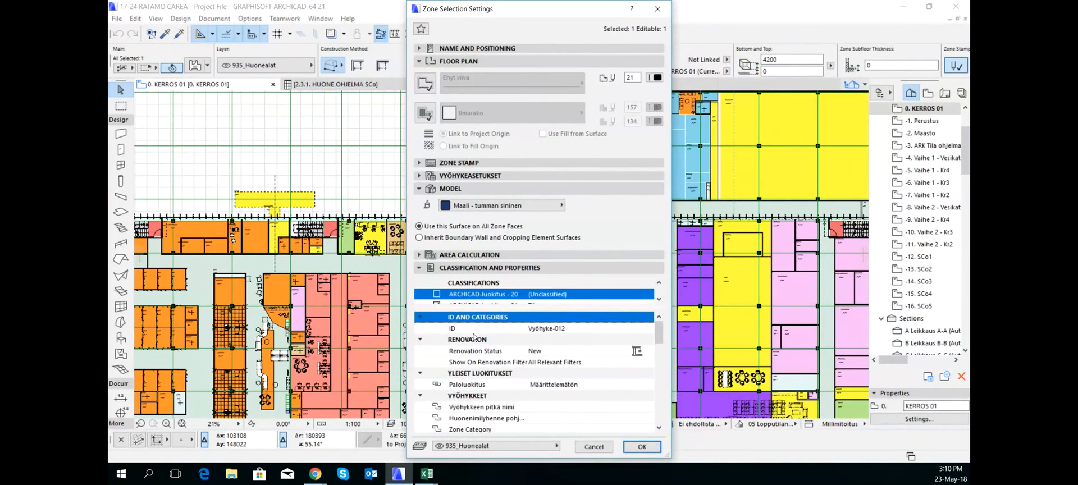
left_click(544, 329)
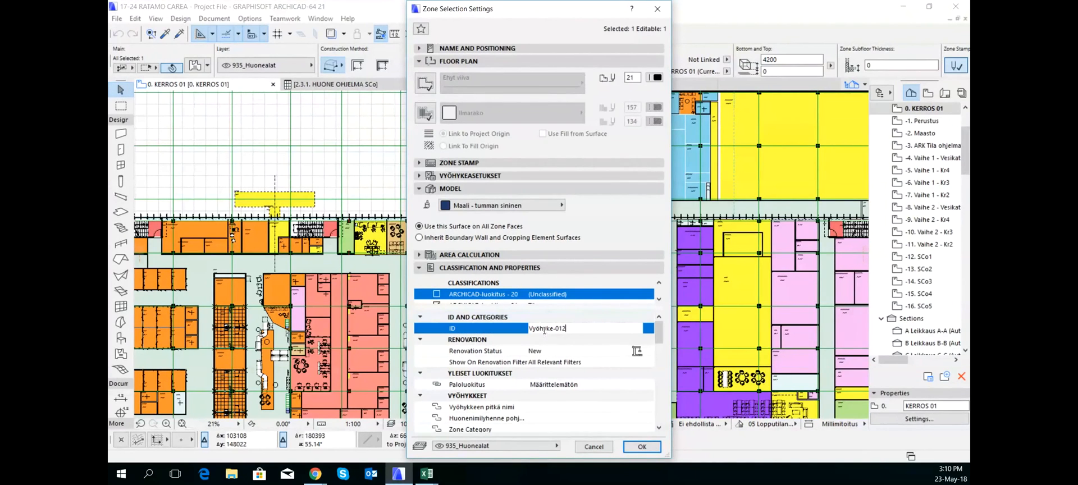
scroll(490, 427, "down", 3)
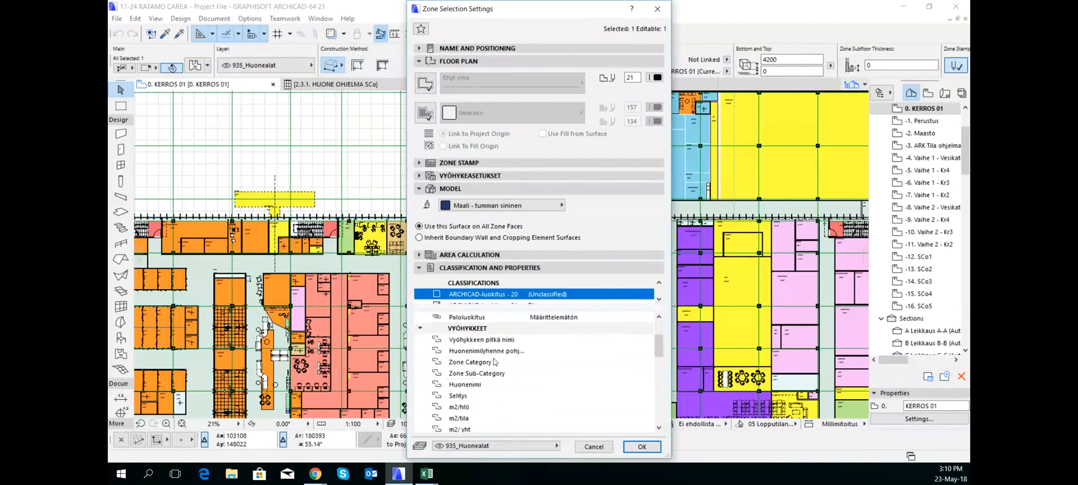
left_click(477, 341)
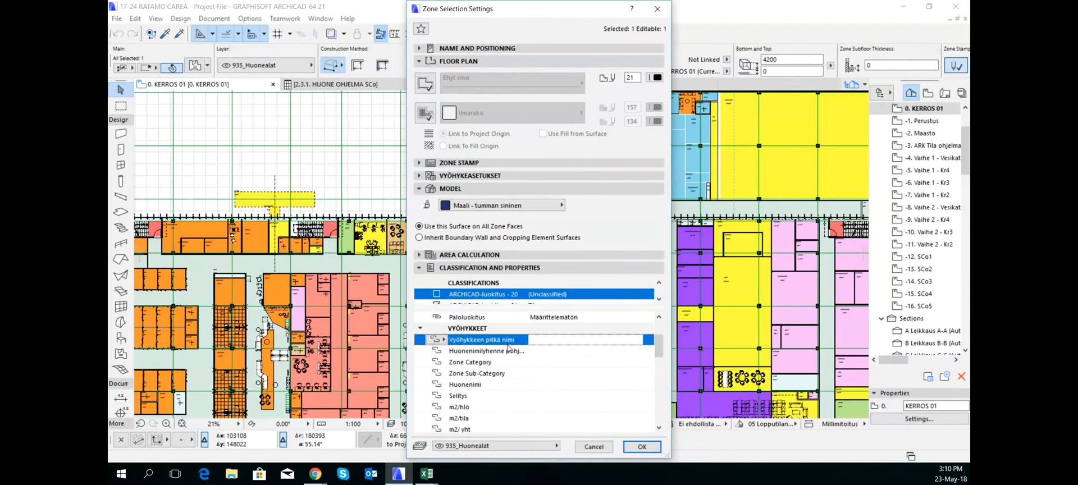
left_click(506, 352)
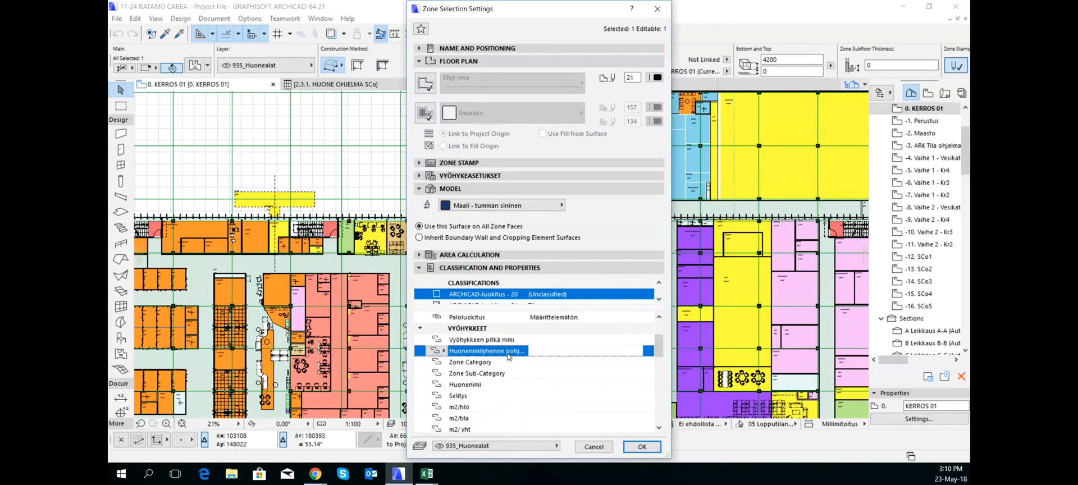
left_click(504, 364)
left_click(494, 374)
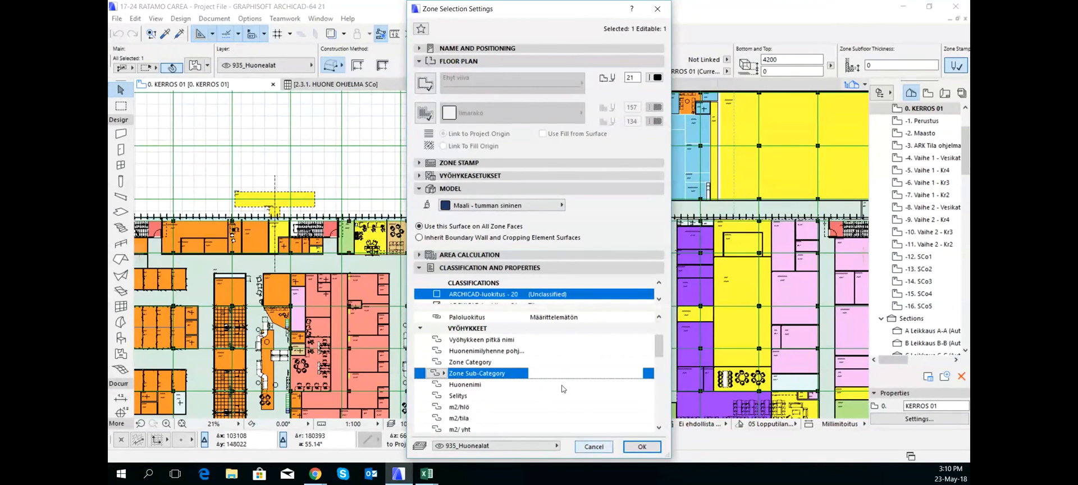
Check the zone's remaining room programme properties, including m2/tila, and close the zone's selection settings.
scroll(561, 384, "down", 2)
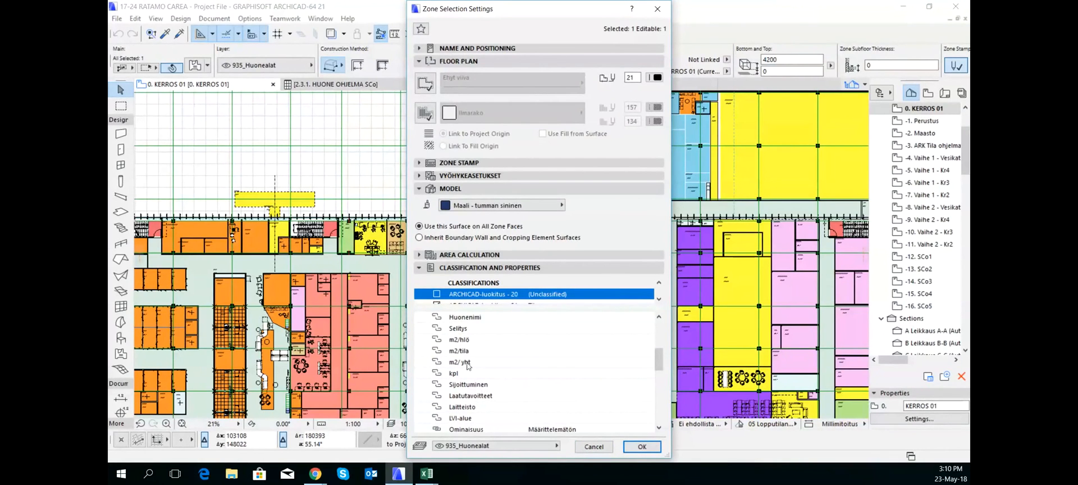
left_click(426, 475)
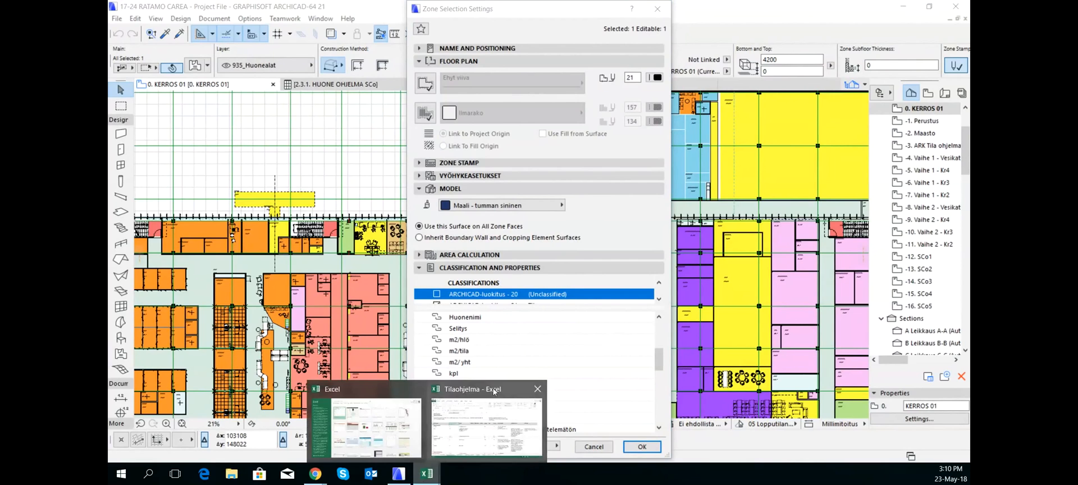
left_click(577, 351)
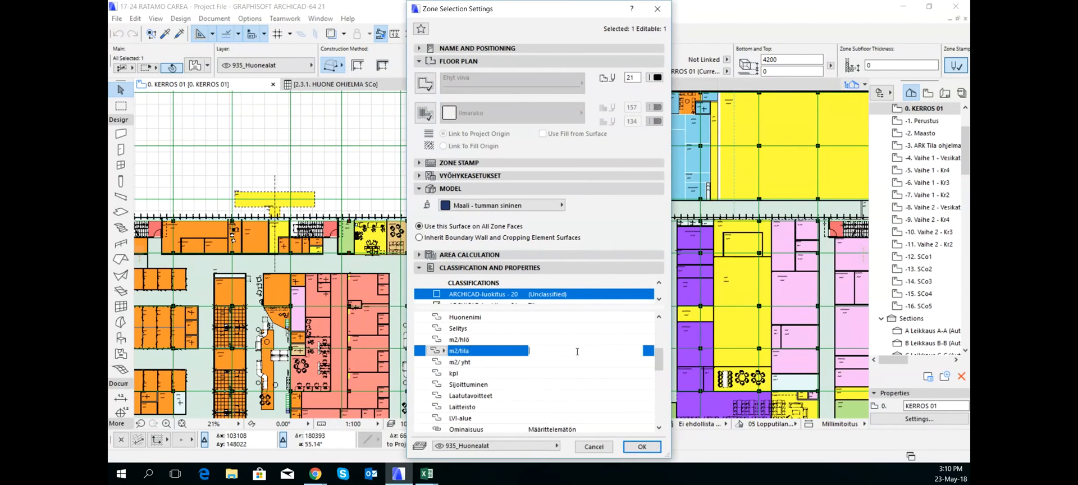
left_click(642, 446)
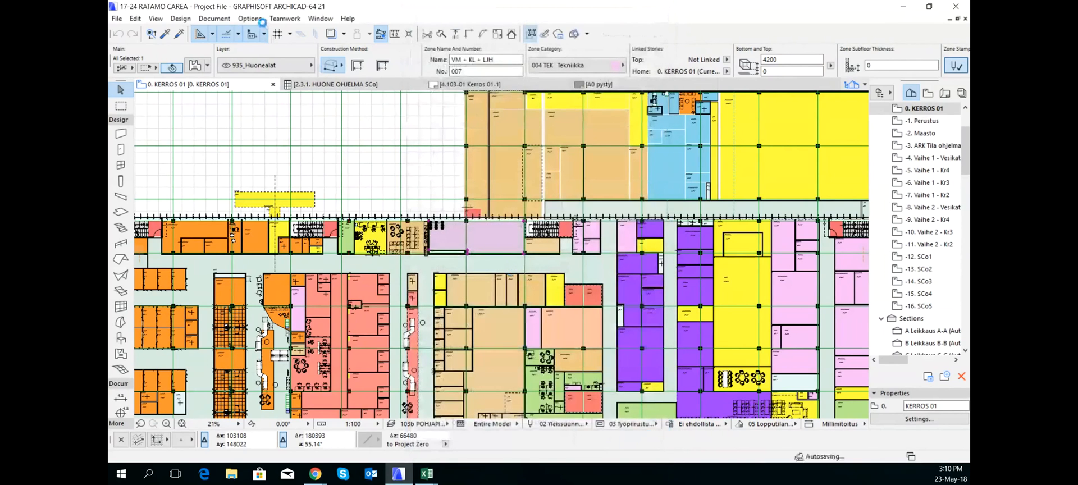
Inspect the definition and classification availability of the Pyörät property under KALUSTEET in the Property Manager, and leave it without changes.
left_click(248, 21)
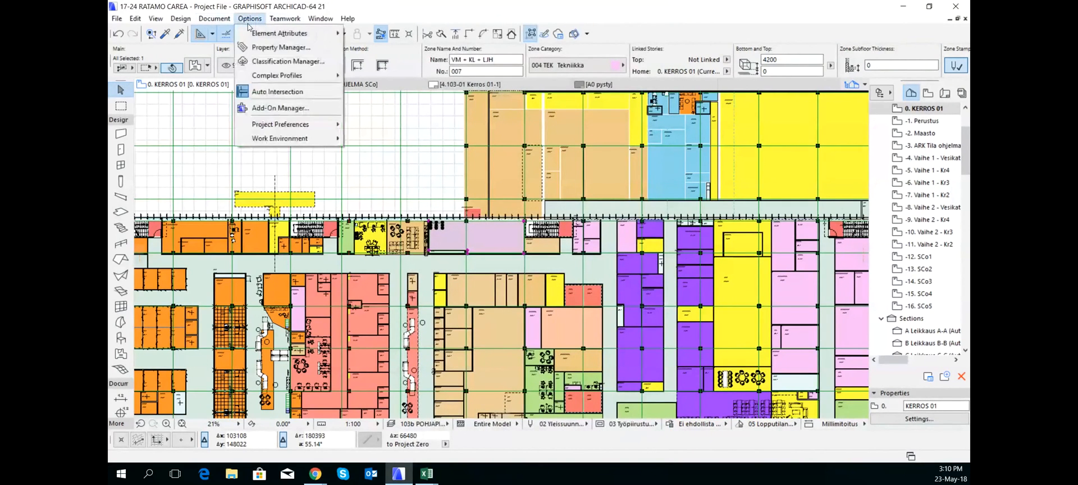
left_click(296, 48)
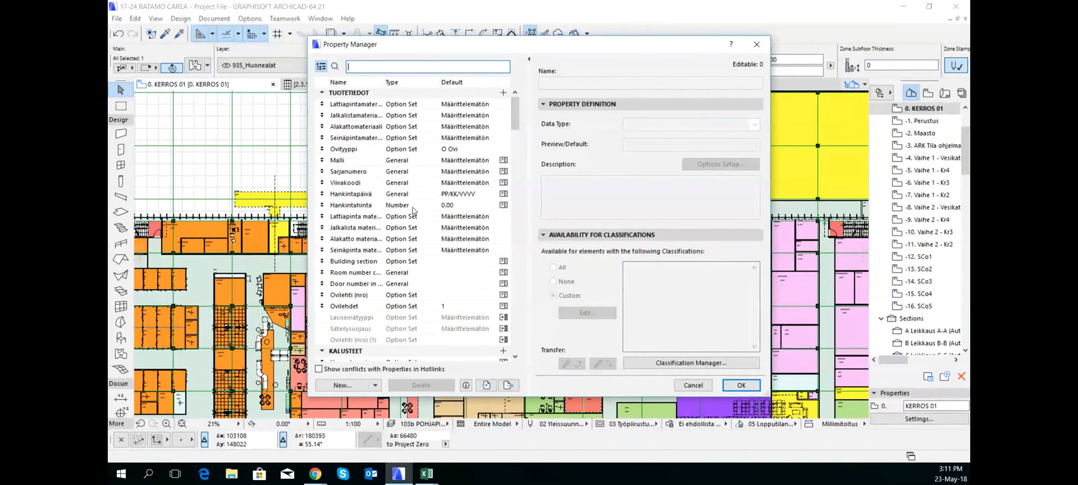
scroll(414, 211, "down", 3)
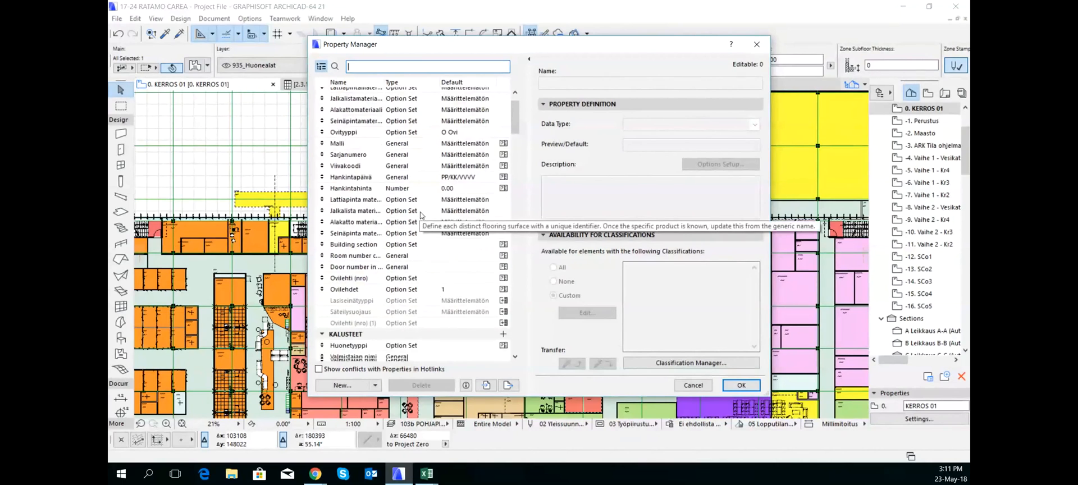
scroll(360, 269, "down", 3)
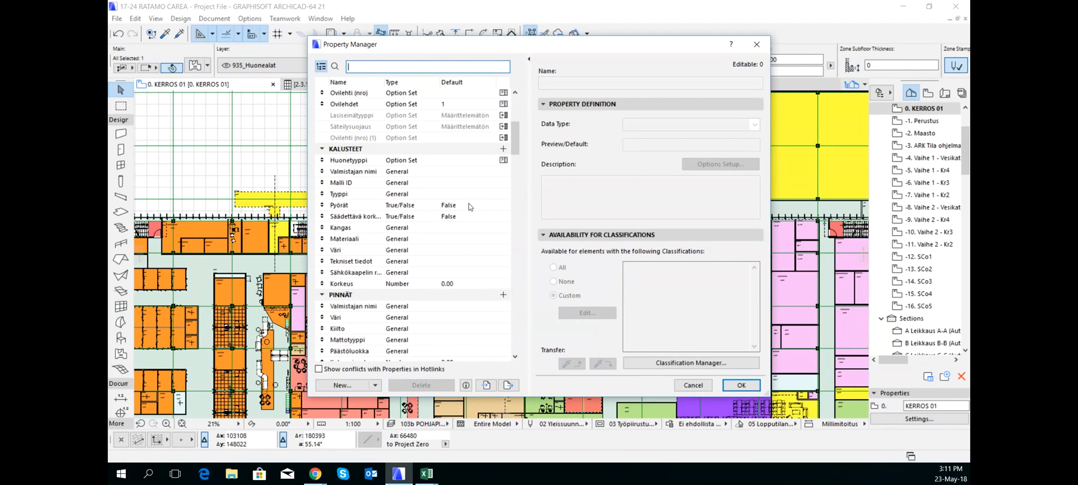
left_click(447, 206)
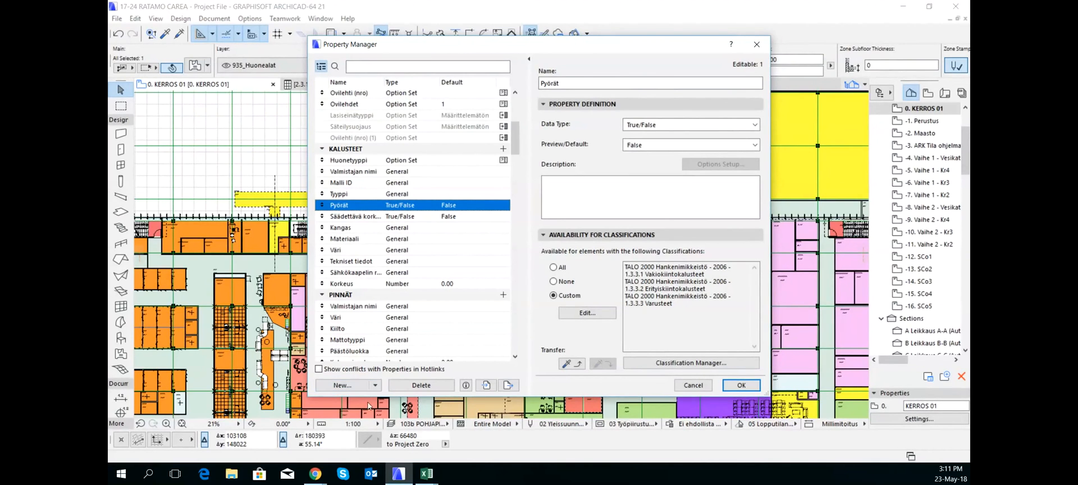
left_click(693, 385)
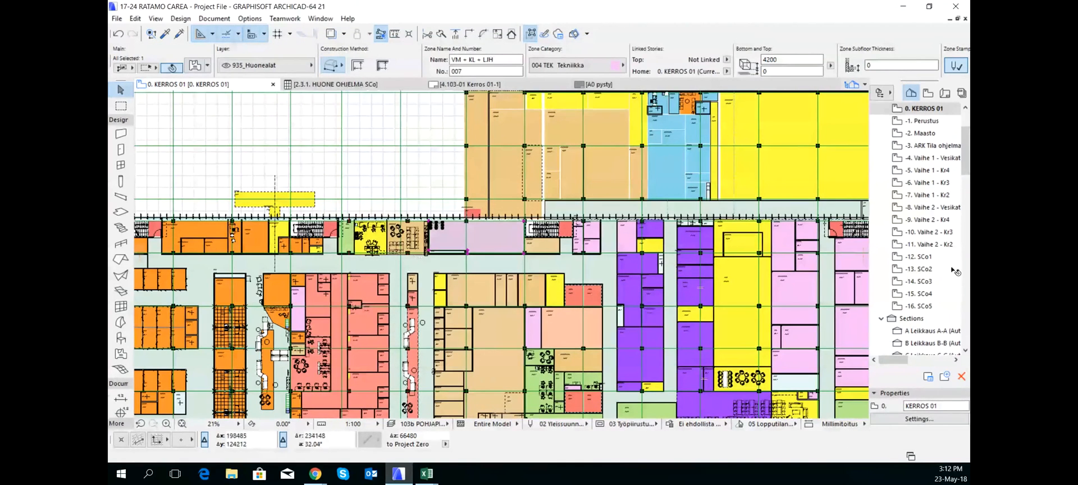
Open the scheme settings of the 2.3.1. HUONE OHJELMA SCo schedule and review its fields.
left_click(362, 85)
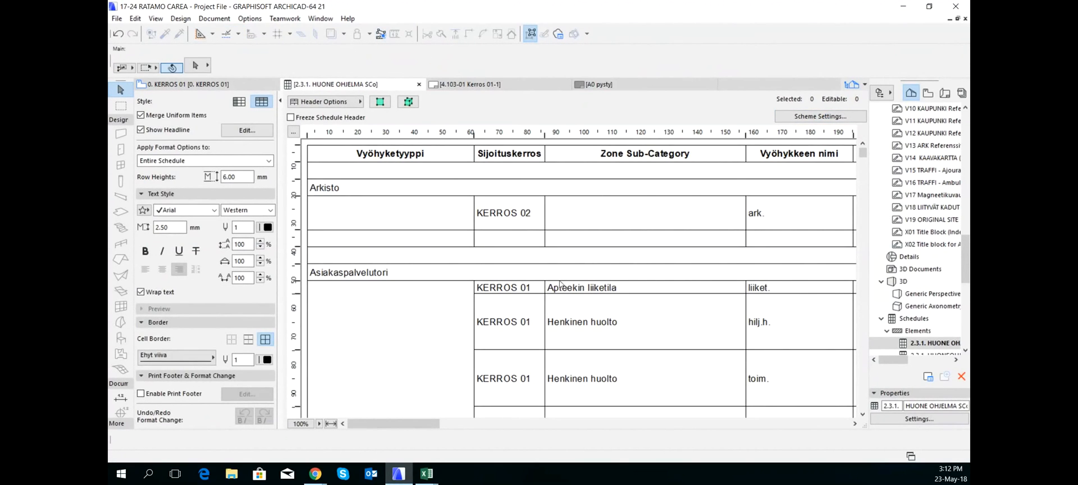
left_click(813, 116)
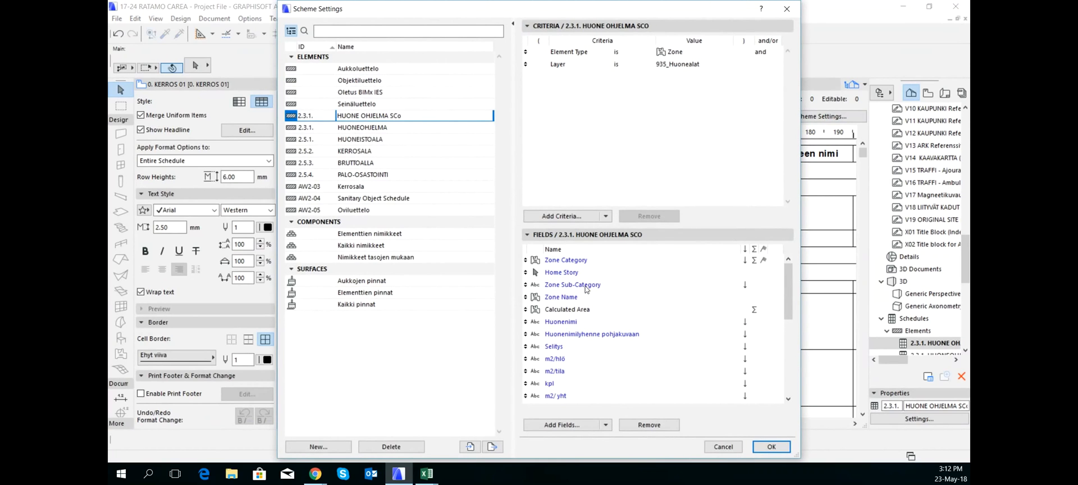
scroll(586, 289, "down", 1)
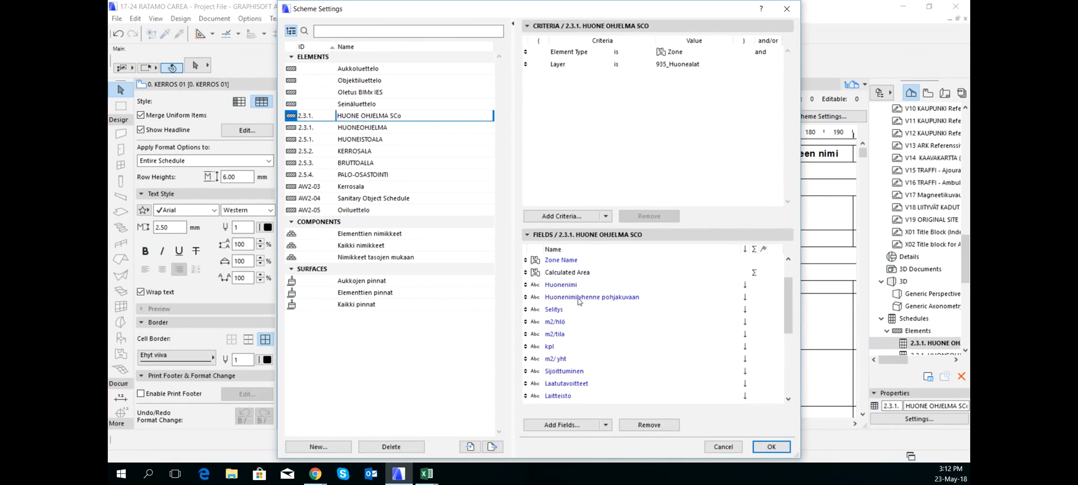
scroll(624, 296, "up", 1)
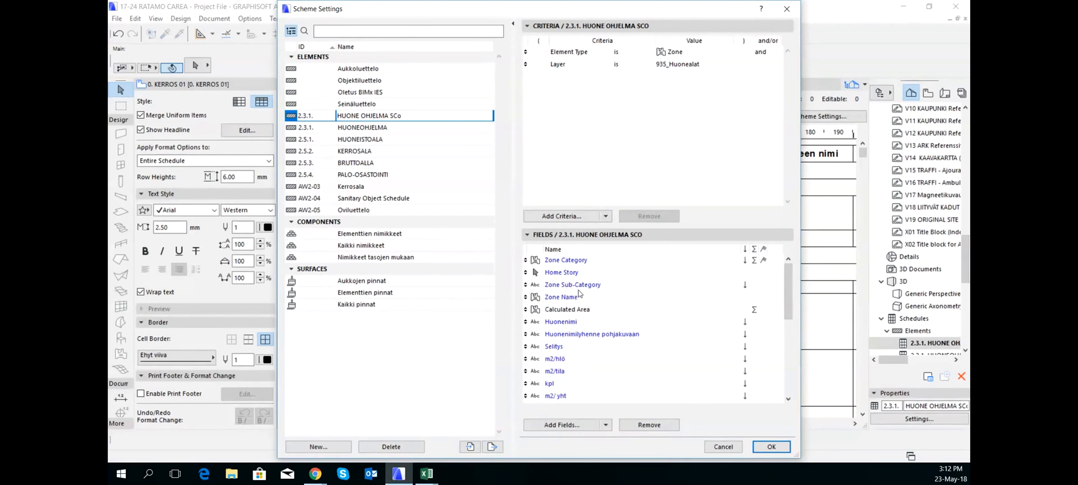
Add the custom Zone Category property from the VYÖHYKKEET group to the schedule's fields.
left_click(578, 425)
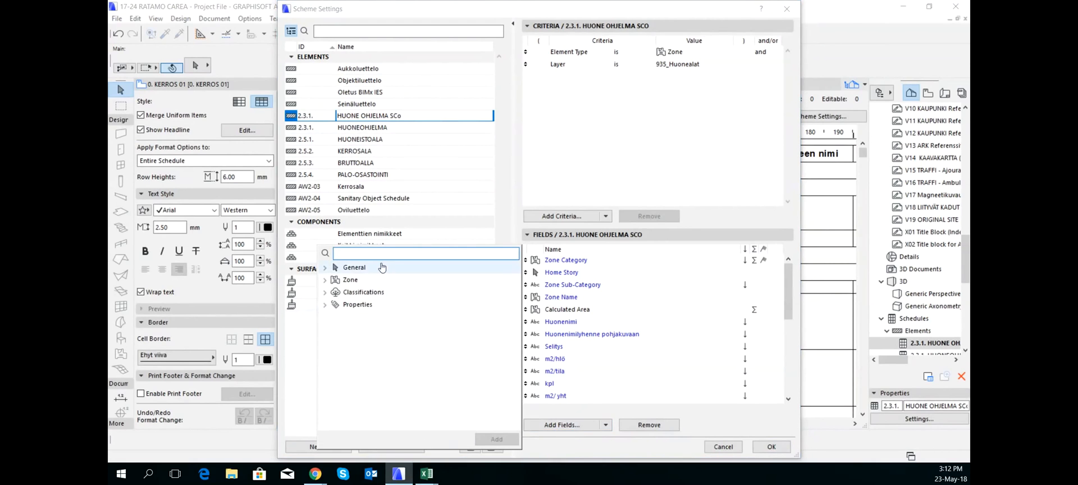
left_click(324, 280)
scroll(383, 139, "down", 3)
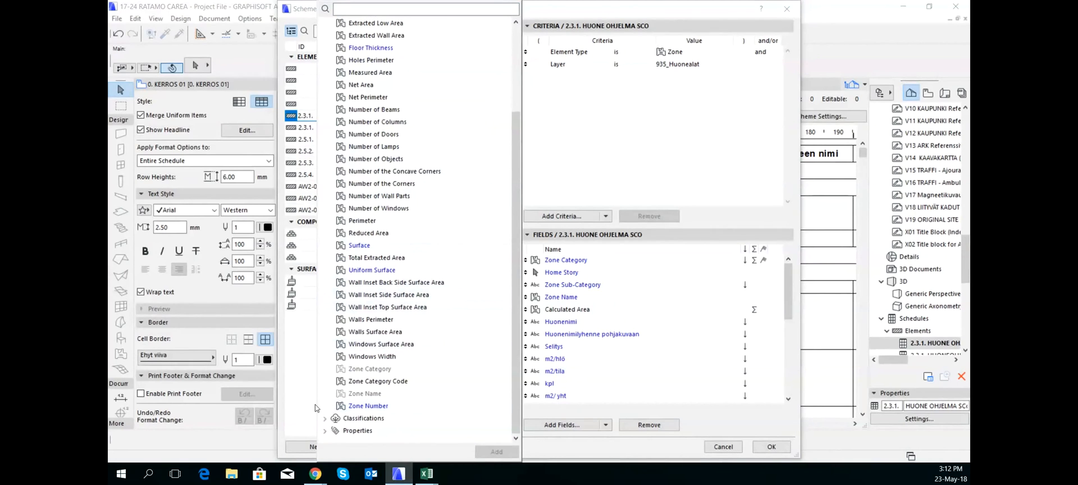
left_click(325, 432)
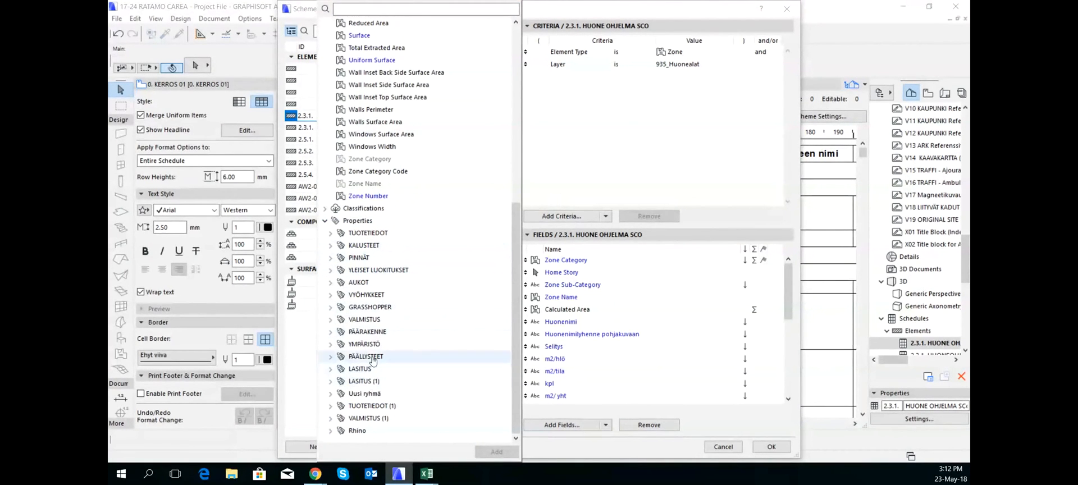
left_click(330, 295)
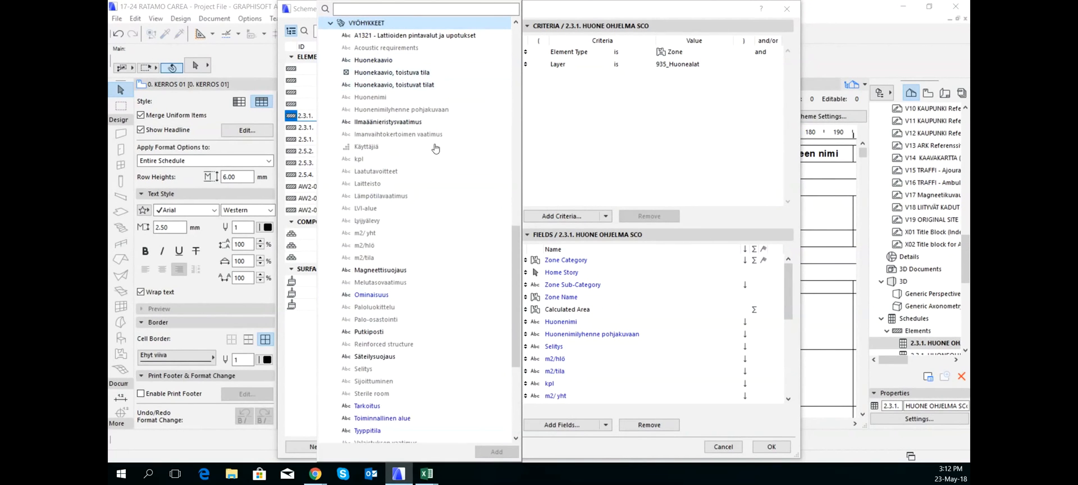
scroll(450, 186, "down", 3)
scroll(449, 186, "down", 1)
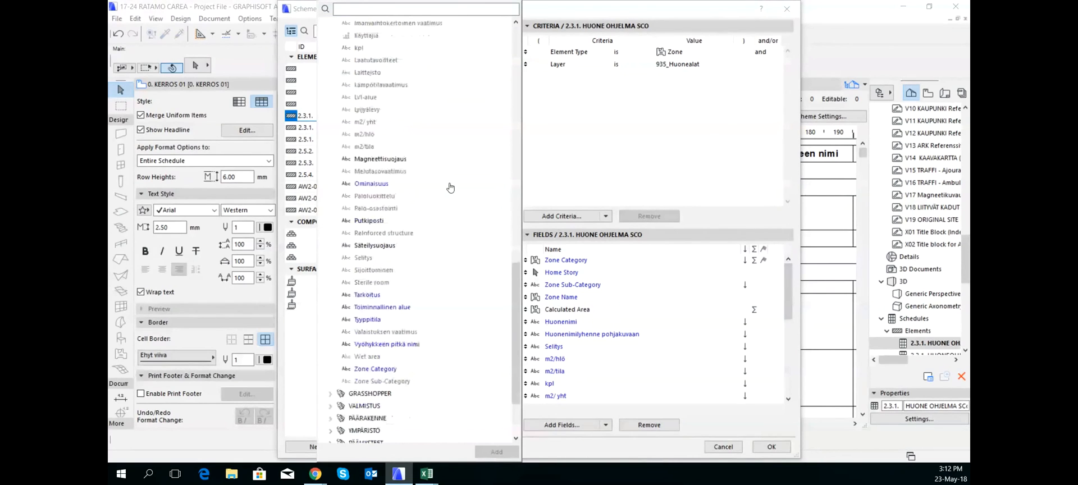
left_click(375, 369)
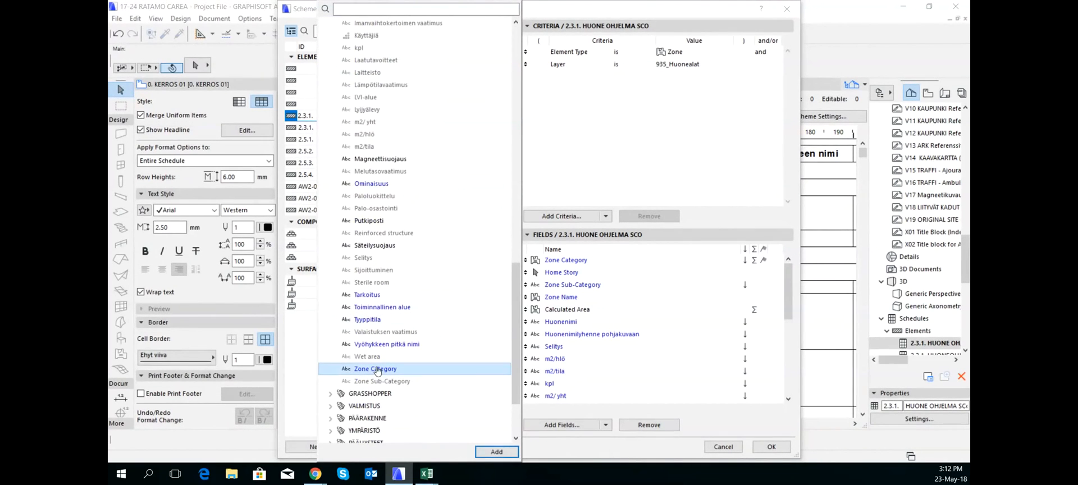
left_click(497, 451)
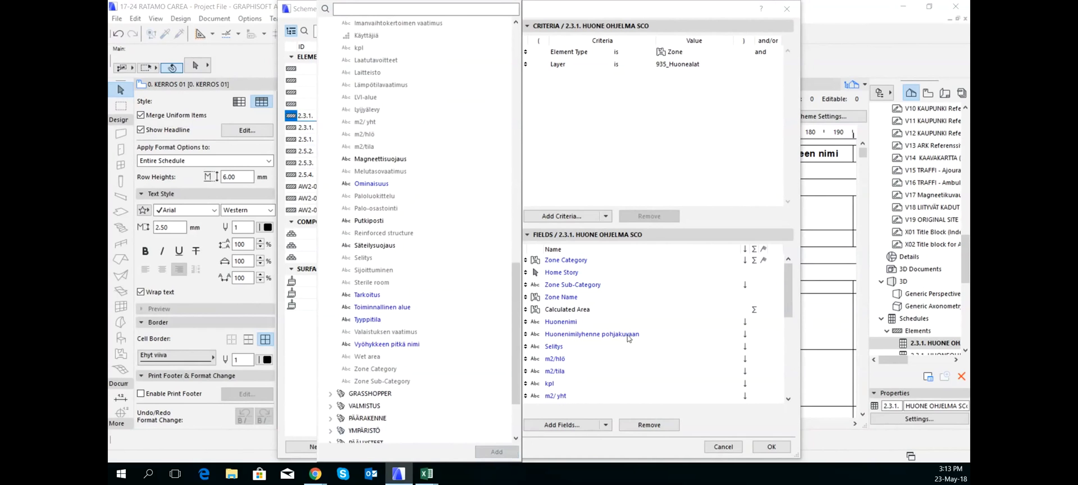
left_click(611, 363)
Move the added Zone Category field directly below the built-in Zone Category field and apply the scheme settings.
scroll(611, 363, "down", 5)
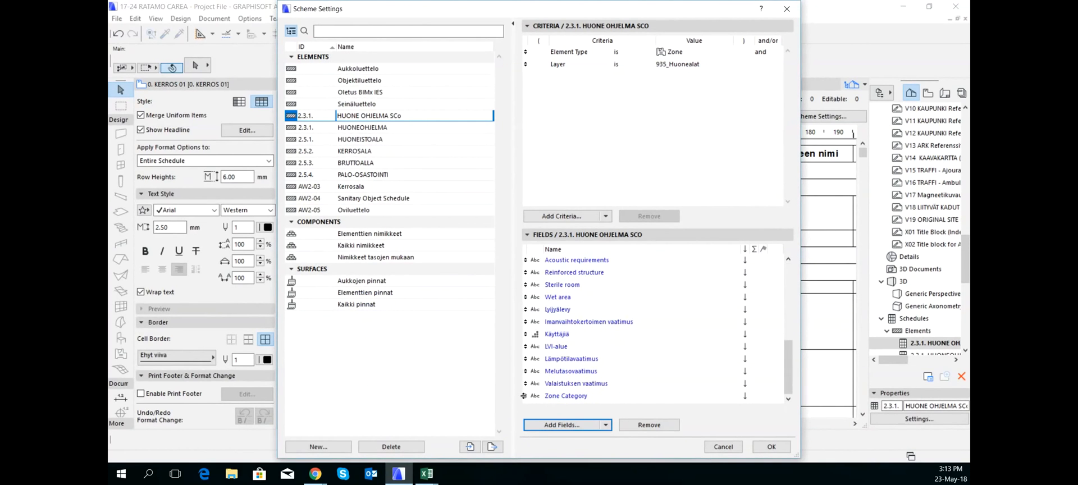
left_click_drag(525, 395, 530, 276)
scroll(545, 334, "down", 10)
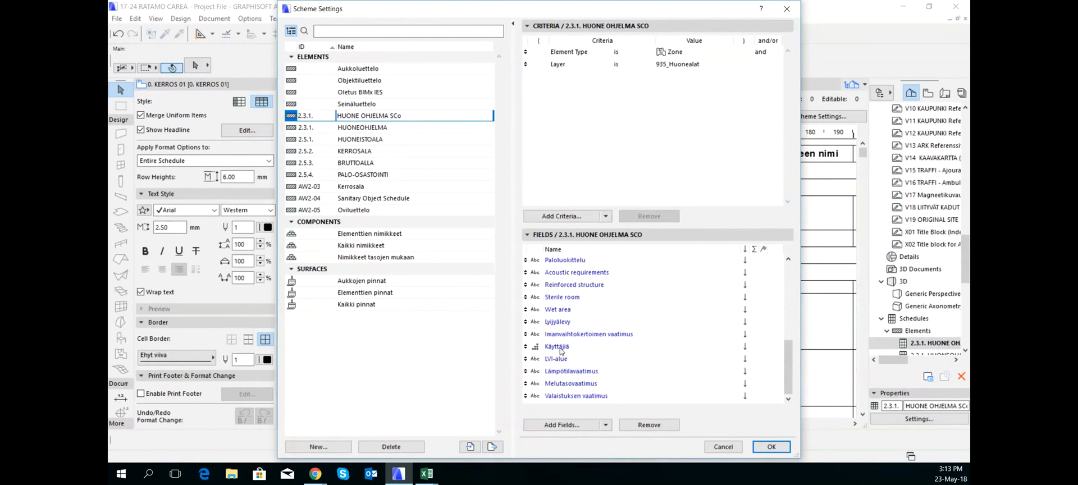
scroll(556, 323, "up", 1)
scroll(556, 322, "up", 3)
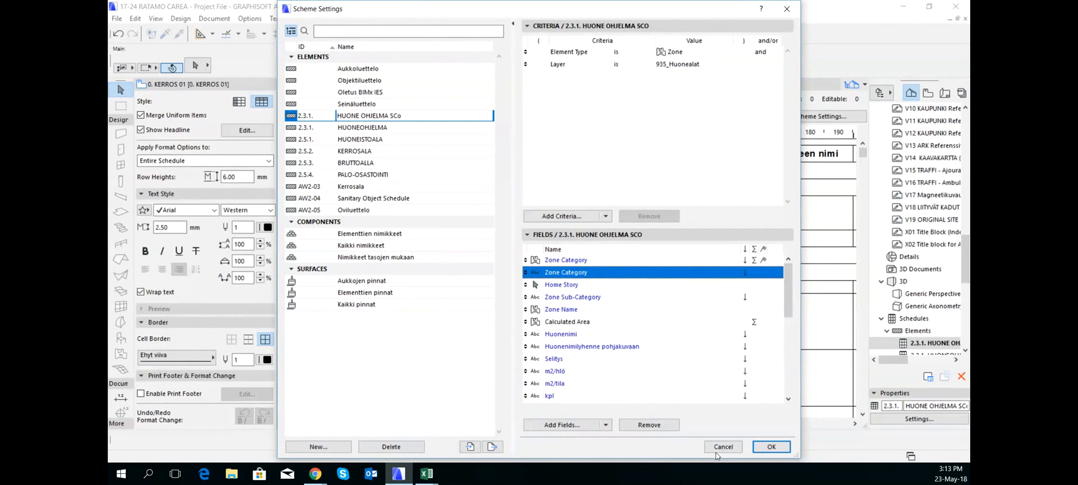
left_click(772, 447)
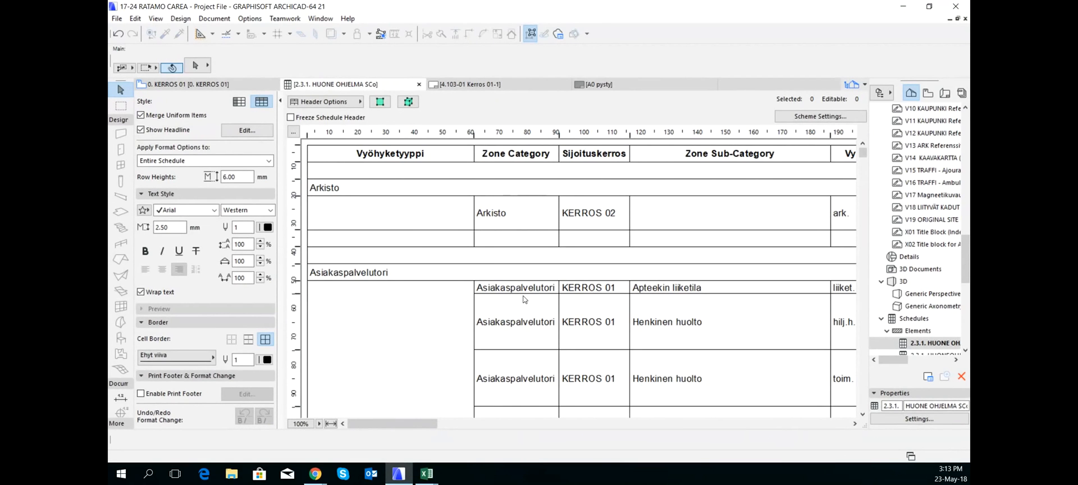
Look through the room programme schedule's rows to compare the Zone Category column with the zone category groups.
scroll(514, 269, "down", 5)
scroll(507, 242, "down", 20)
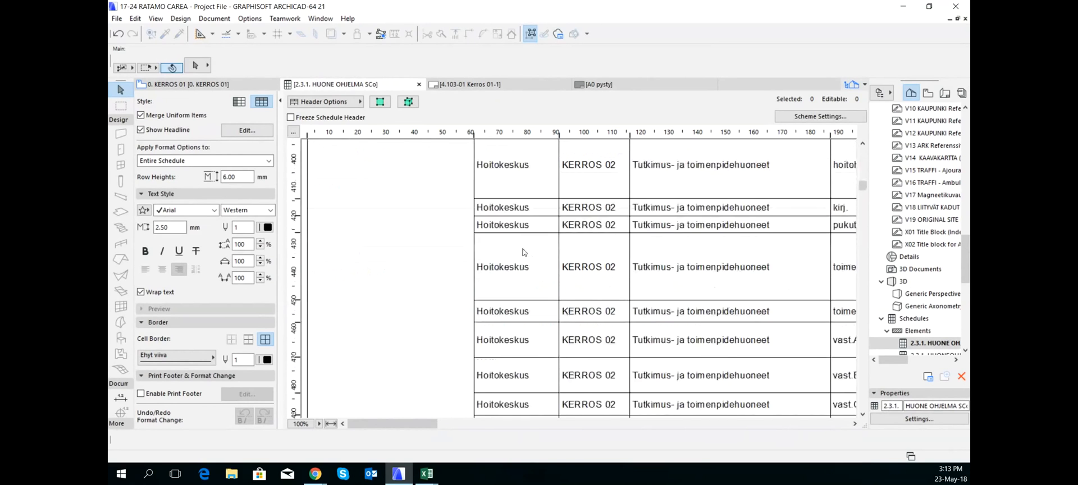
scroll(498, 255, "down", 20)
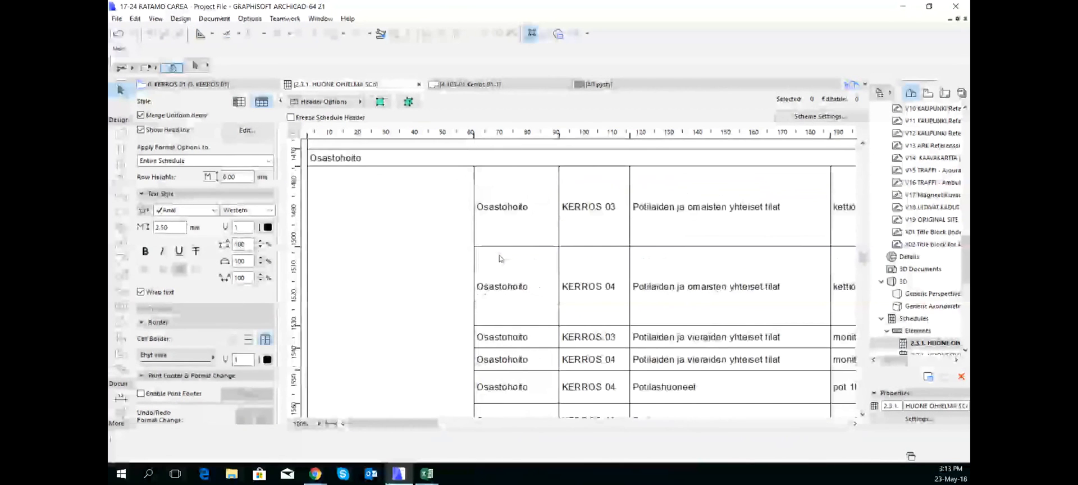
scroll(501, 261, "down", 15)
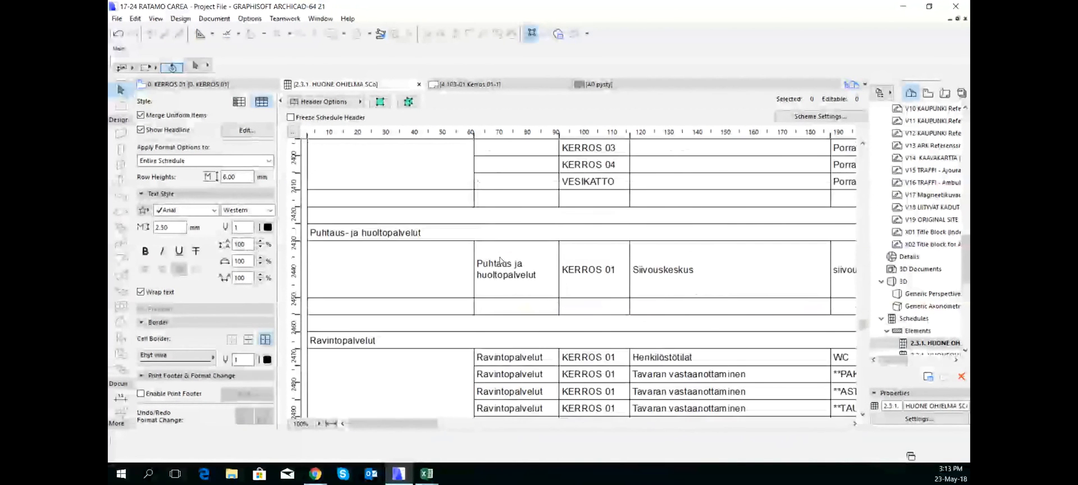
scroll(500, 260, "down", 10)
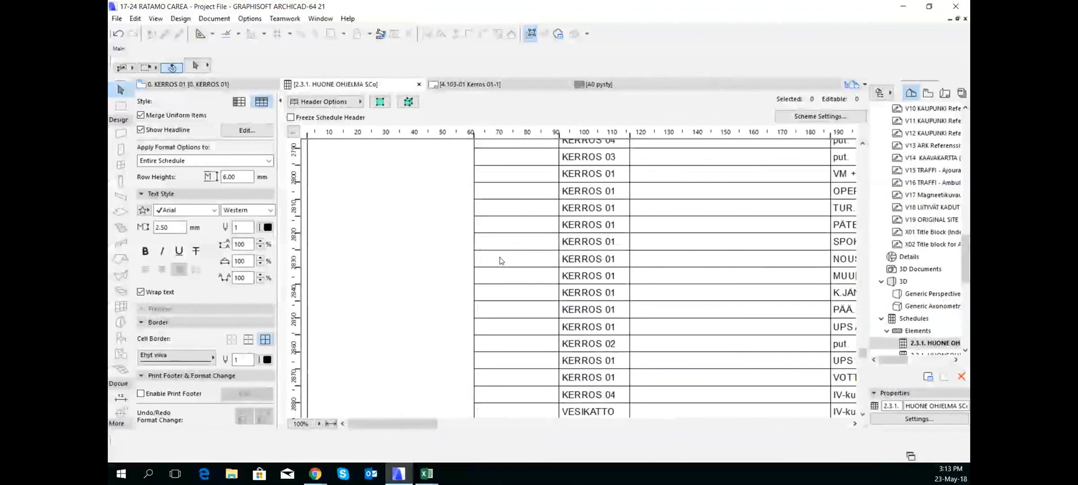
Examine the Zone Category and Zone Sub-Category values of the Tekniikka, Tele, UNKNOWN and Vainajasäilytys groups in the schedule.
scroll(502, 261, "down", 2)
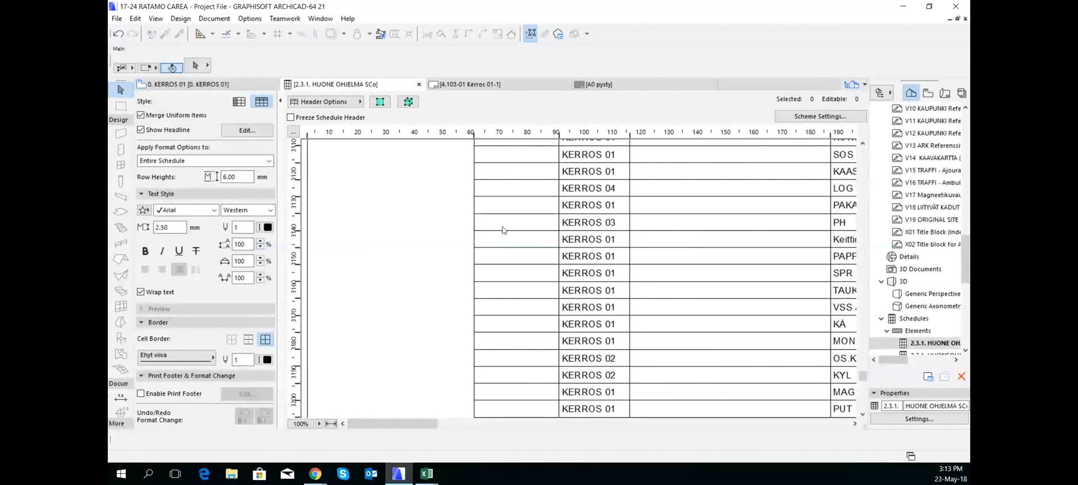
scroll(503, 232, "up", 3)
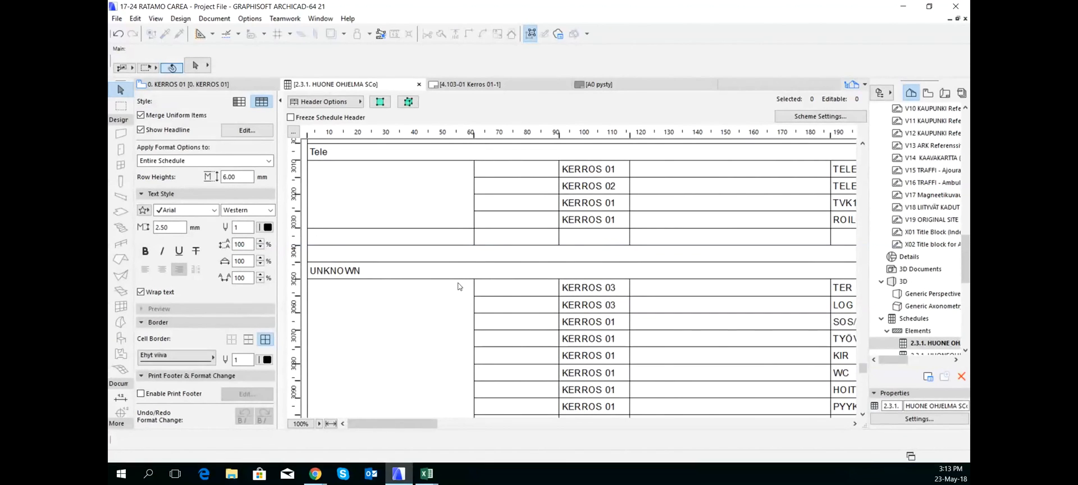
scroll(539, 298, "down", 8)
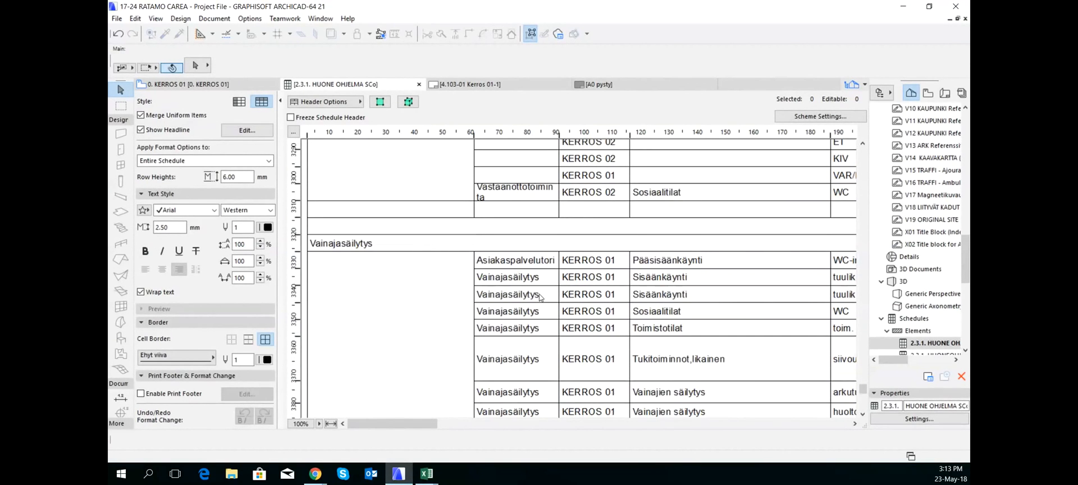
scroll(528, 266, "up", 8)
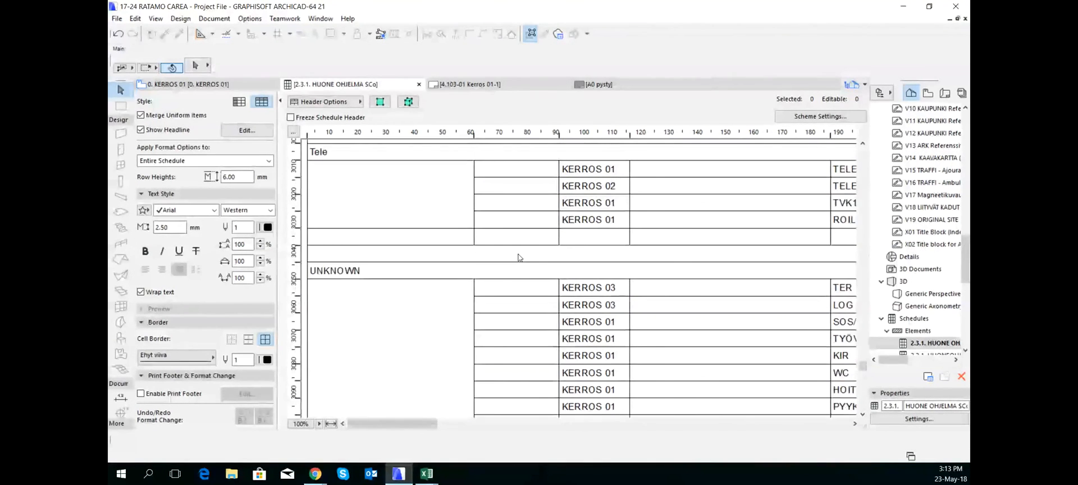
scroll(518, 257, "down", 8)
scroll(524, 268, "up", 7)
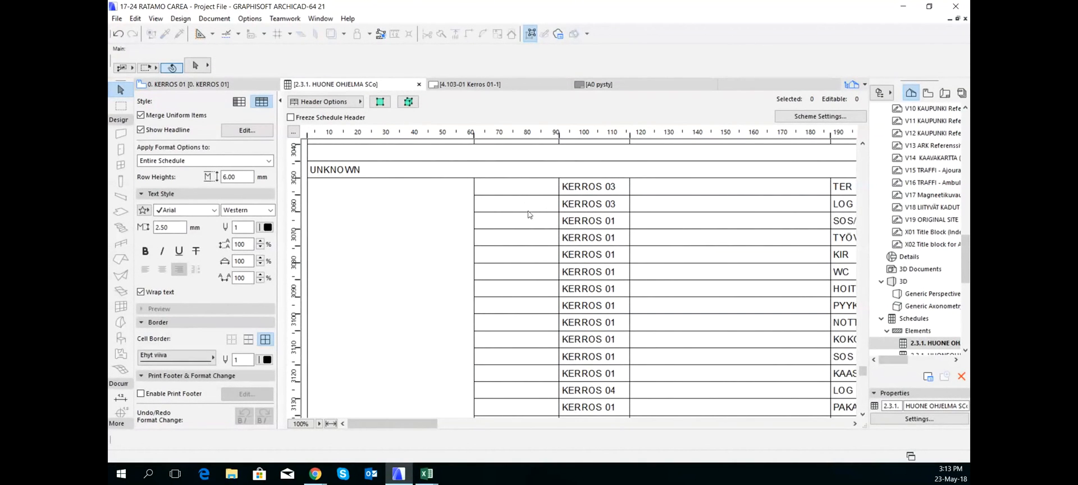
scroll(524, 214, "up", 8)
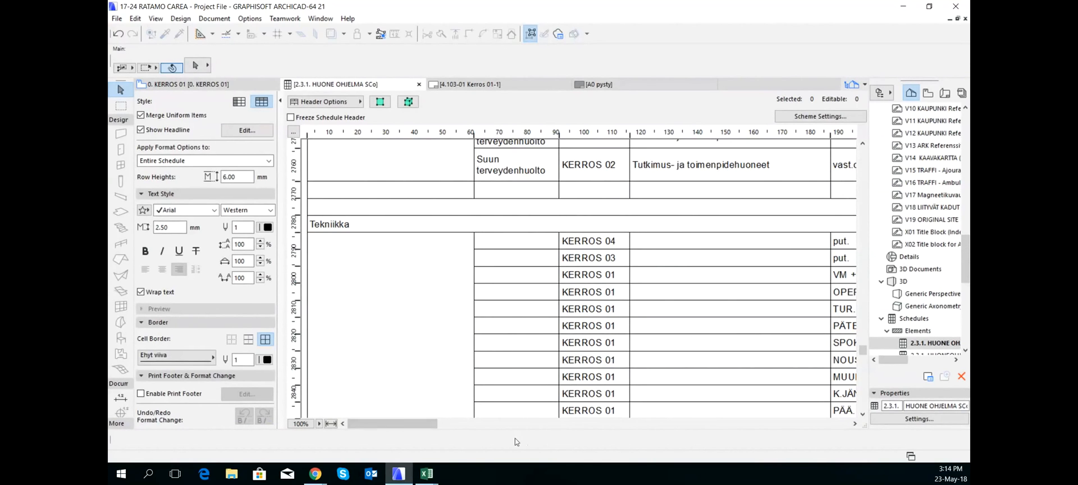
Review the schedule's further property columns, including fire, acoustic, structure, sterile room and wet area requirements, and select the first Acoustic requirements cell.
left_click_drag(398, 423, 513, 416)
scroll(566, 268, "up", 15)
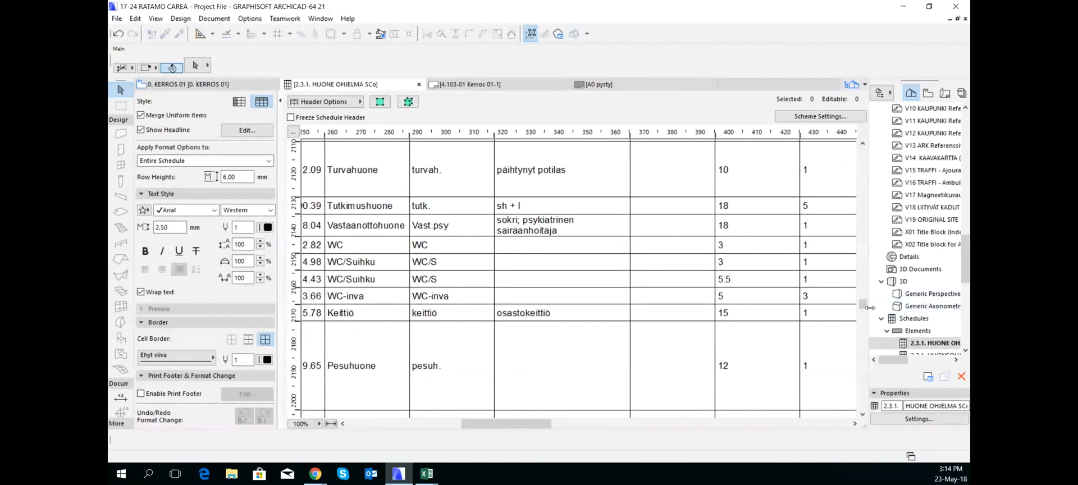
left_click_drag(862, 303, 860, 136)
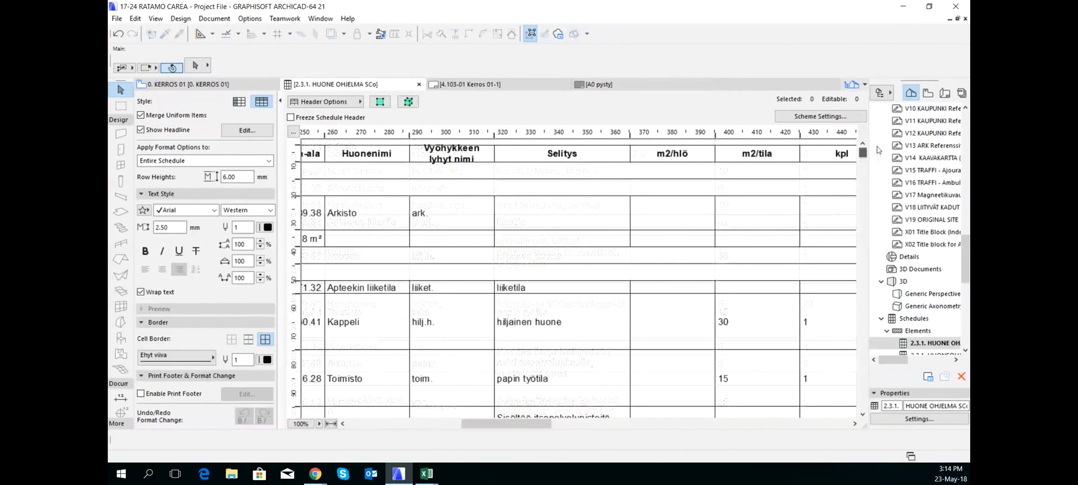
left_click_drag(537, 426, 730, 397)
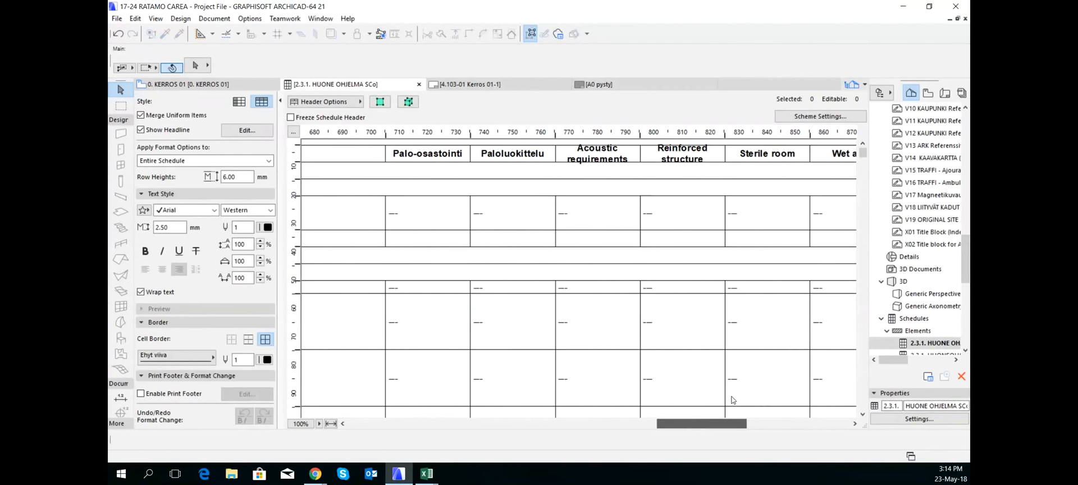
left_click_drag(732, 397, 732, 398)
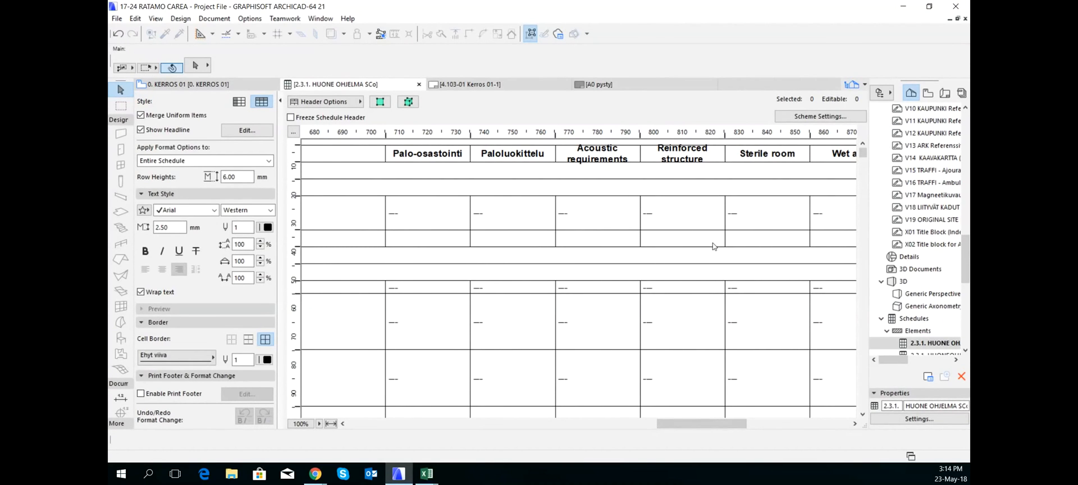
left_click_drag(704, 424, 746, 431)
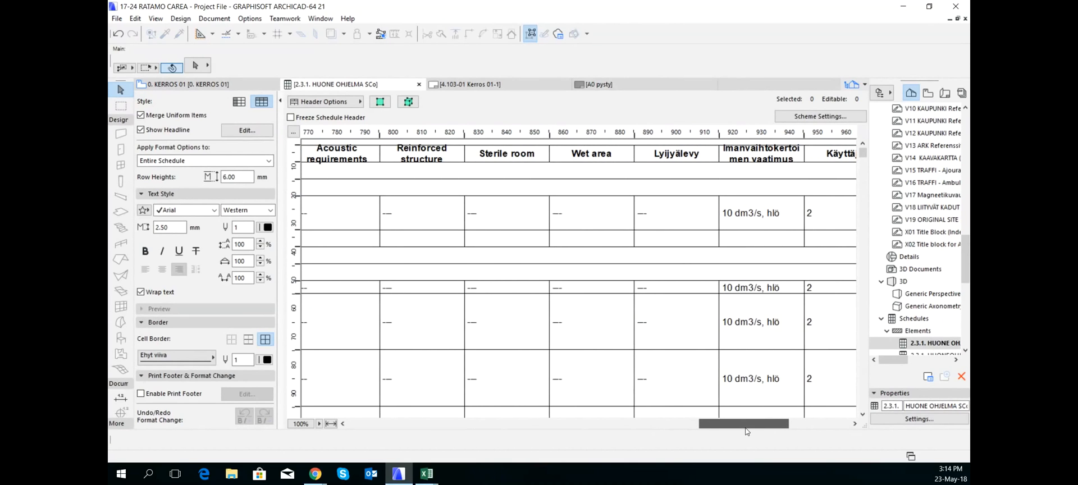
left_click_drag(747, 431, 745, 427)
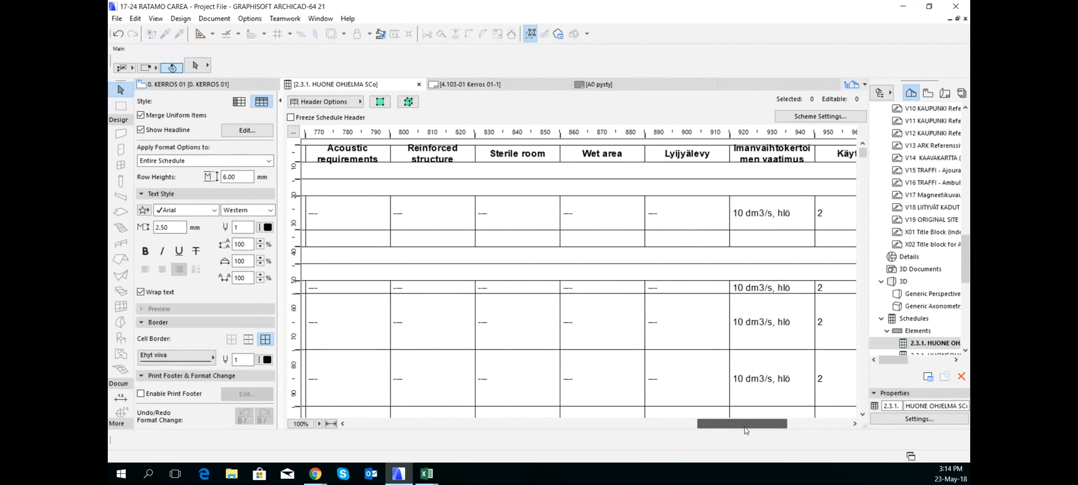
left_click_drag(746, 430, 386, 426)
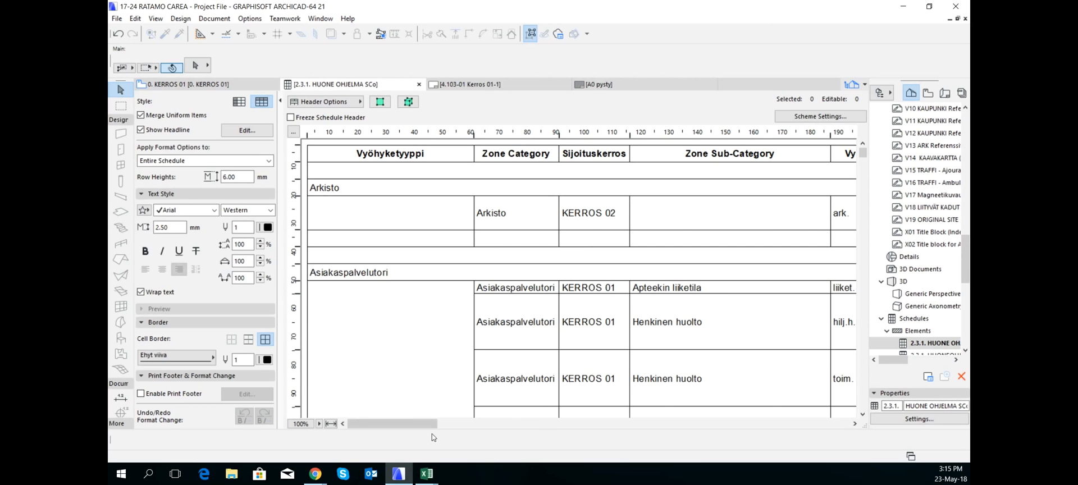
left_click_drag(428, 427, 753, 439)
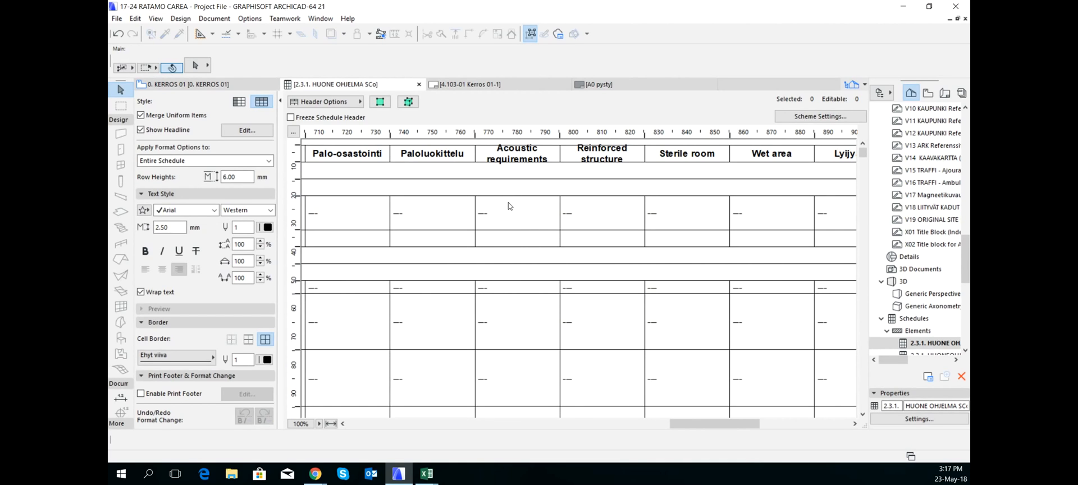
left_click(510, 214)
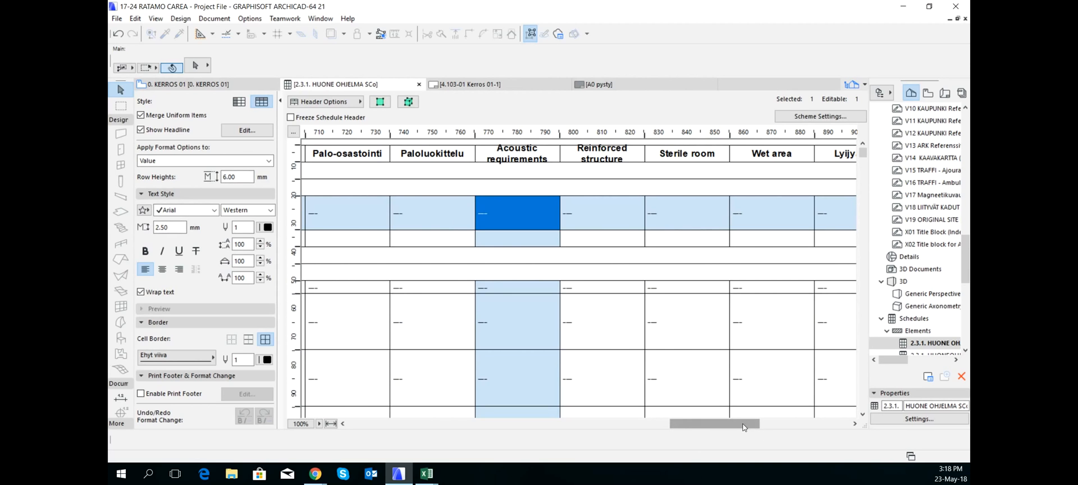
Return to the schedule's first columns and check the zone category groups from Arkisto to Käytävät.
left_click_drag(743, 425, 423, 435)
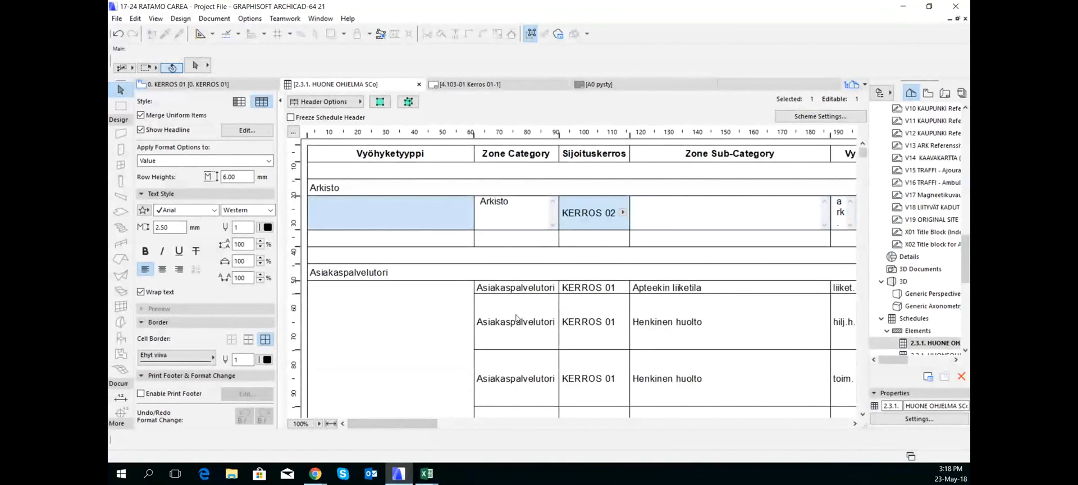
scroll(516, 317, "down", 10)
scroll(521, 301, "down", 2)
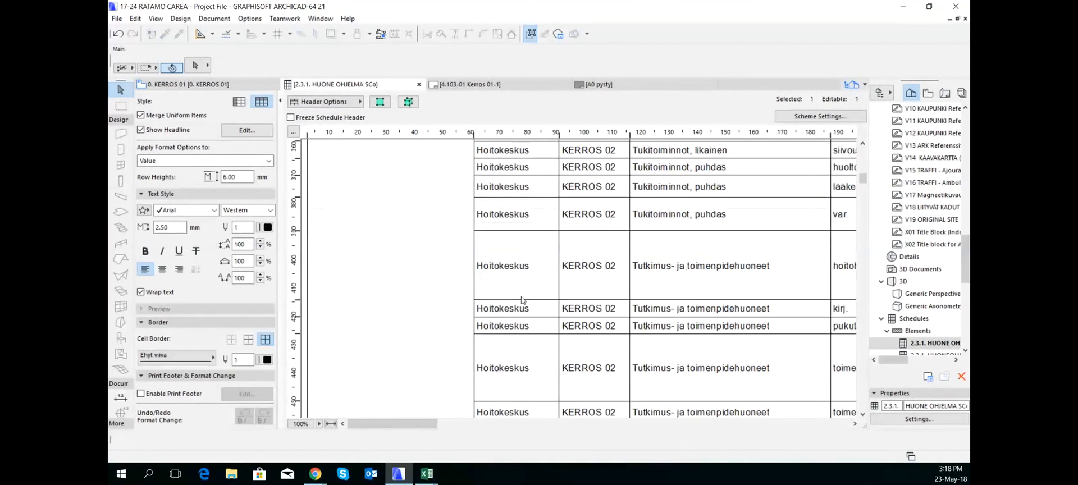
scroll(547, 318, "down", 5)
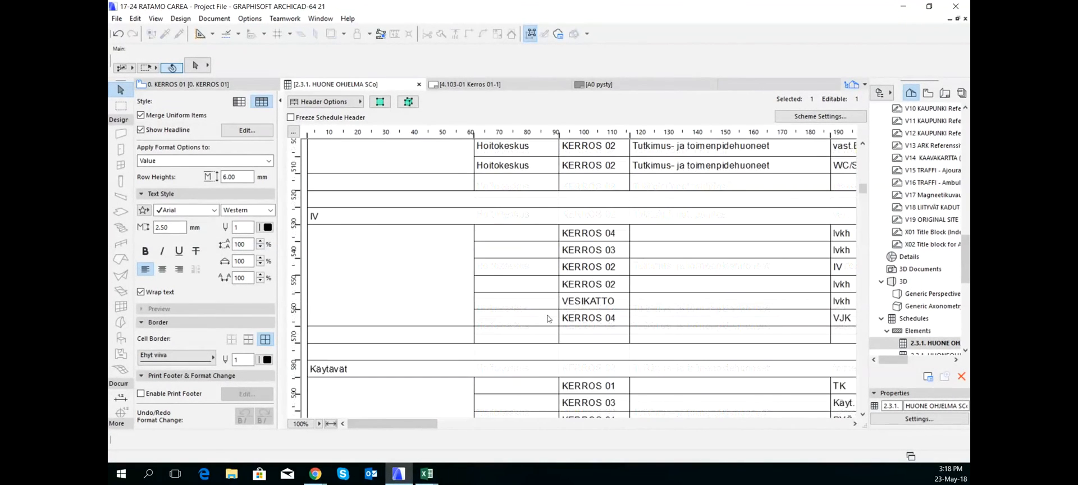
scroll(548, 318, "up", 11)
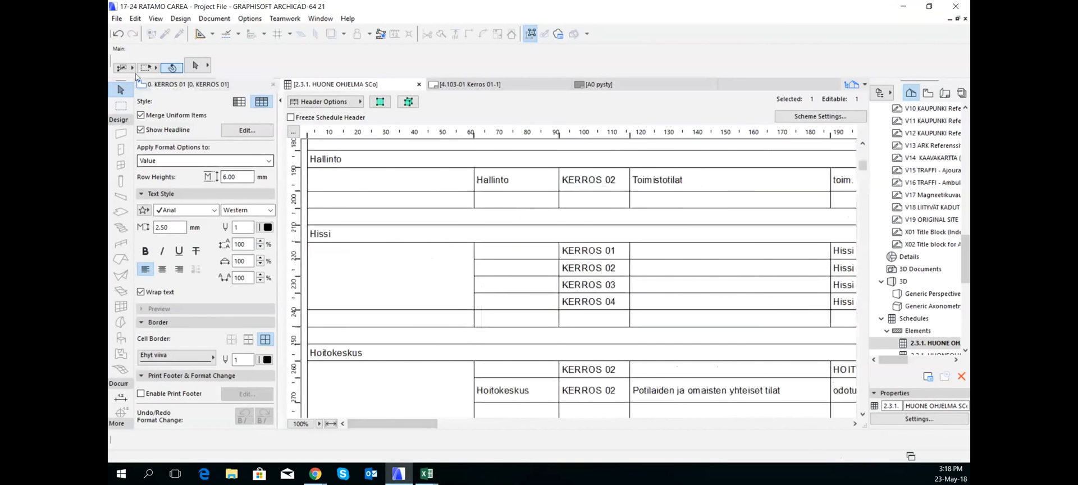
Export the 2.3.1. HUONE OHJELMA SCo schedule's property values as the Excel workbook HUONE OHJELMA SCo Property Values in the ArchiCAD BIM Training folder.
left_click(117, 19)
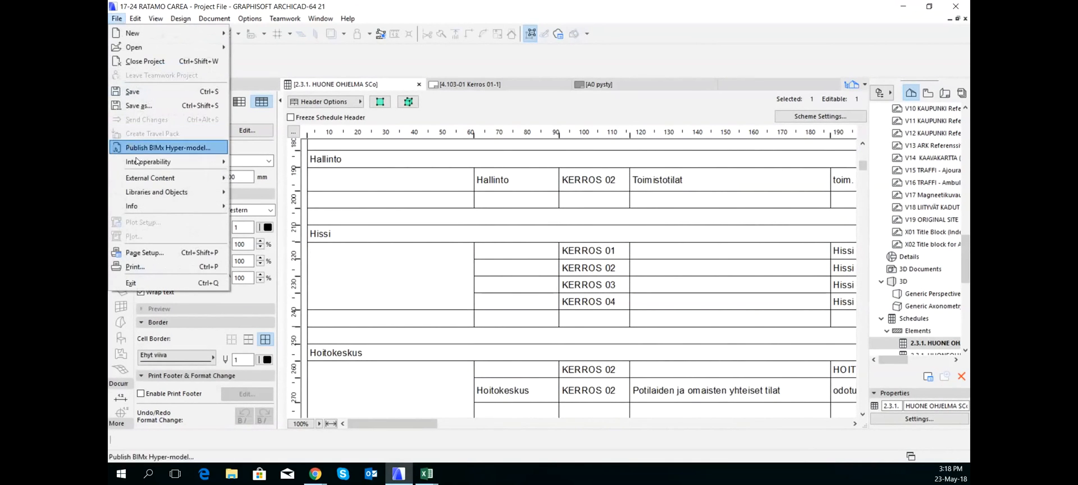
mouse_move(140, 162)
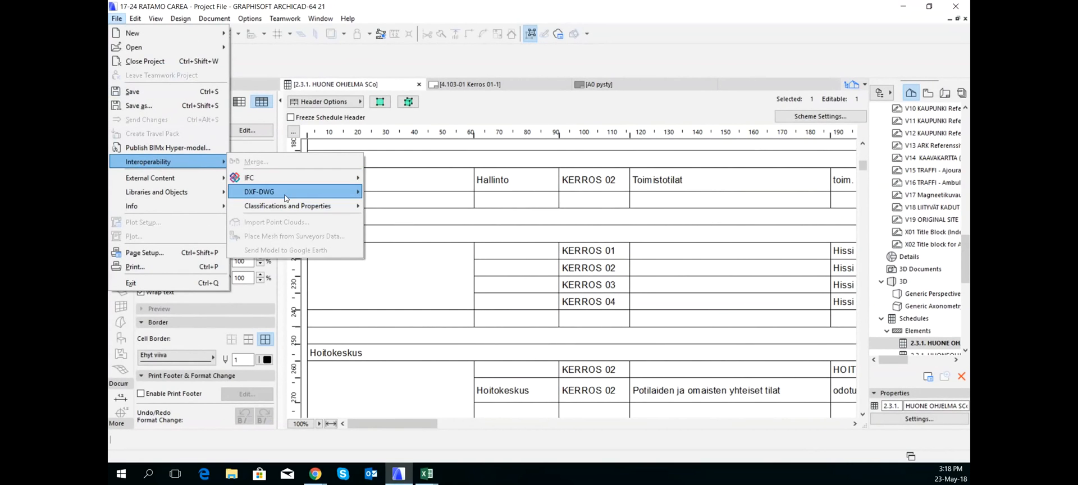
mouse_move(314, 208)
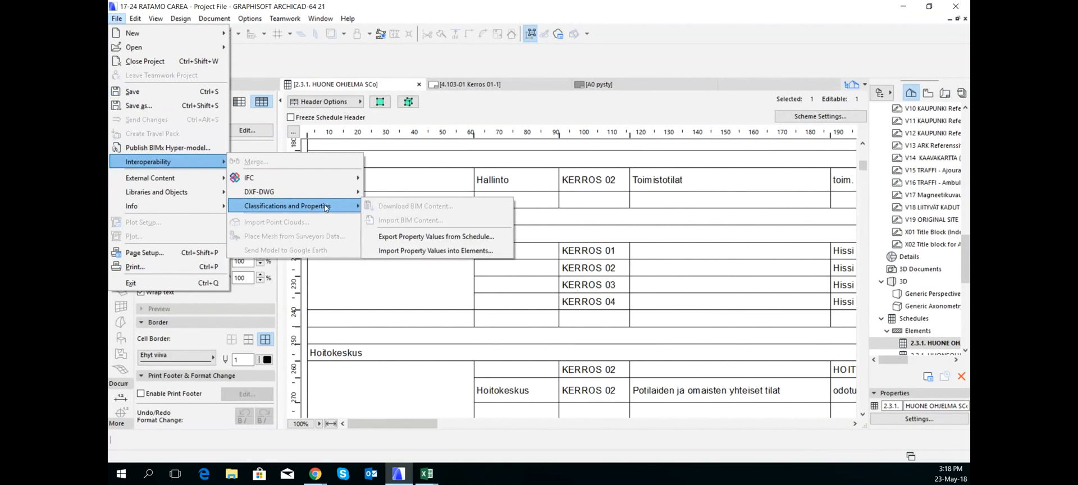
left_click(465, 238)
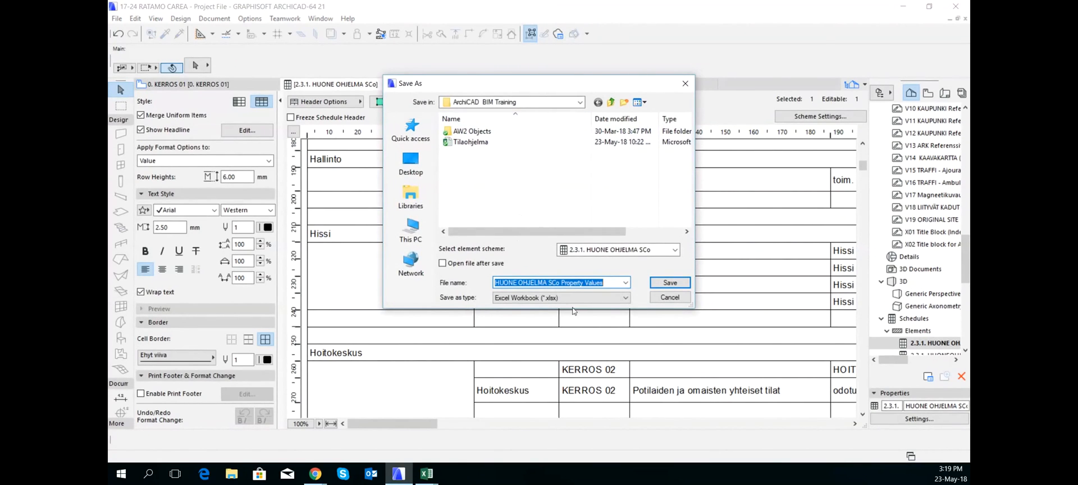
left_click(671, 283)
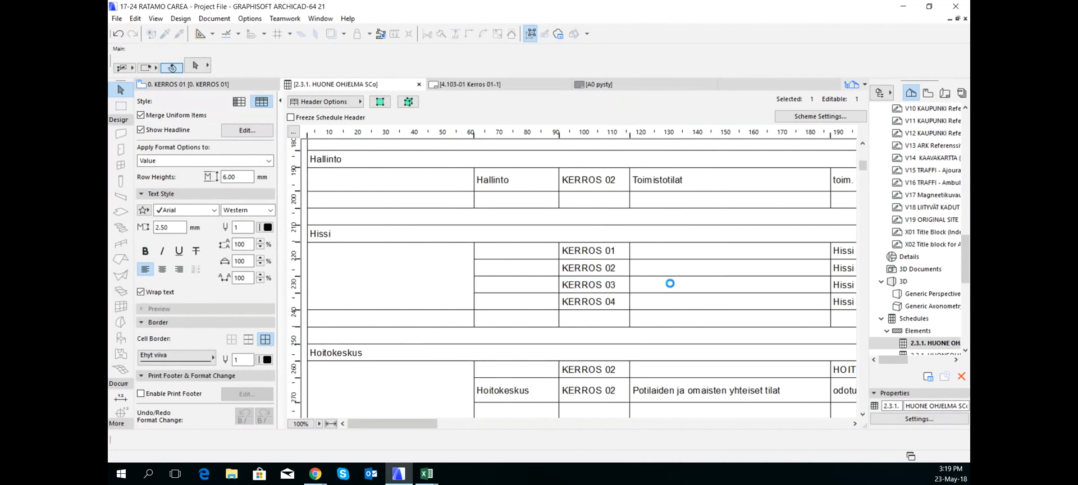
Switch to Excel and open the HUONE OHJELMA SCo Property Values workbook from the ArchiCAD BIM Training folder.
left_click(428, 473)
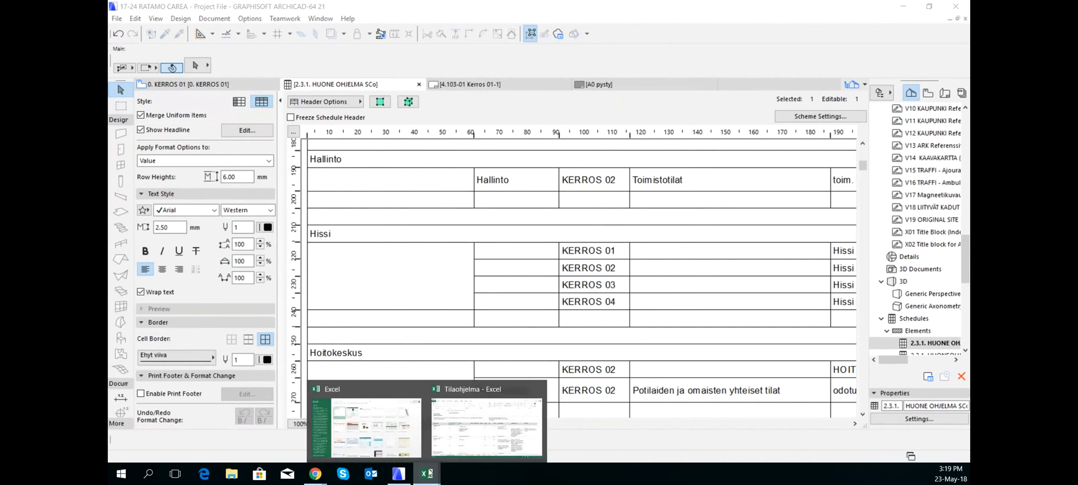
left_click(473, 426)
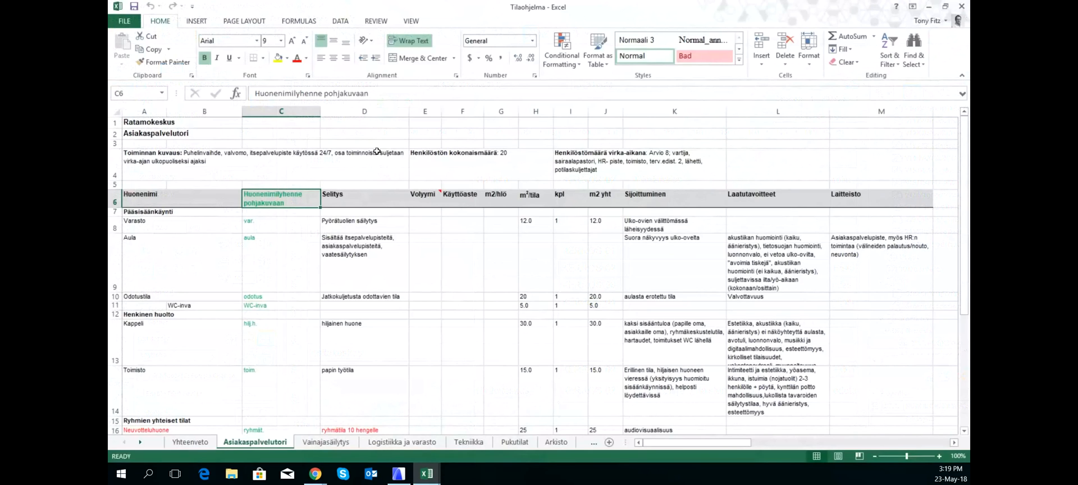
left_click(124, 21)
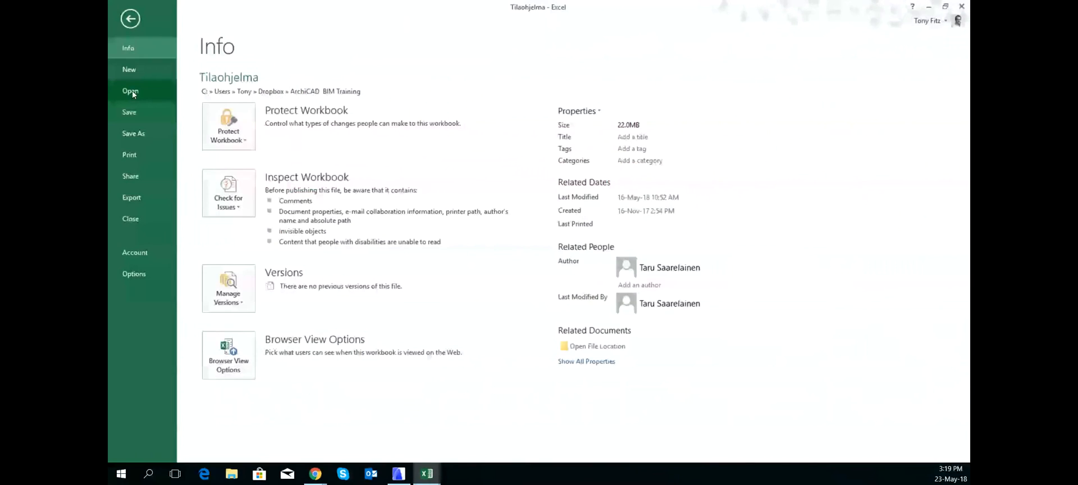
left_click(133, 90)
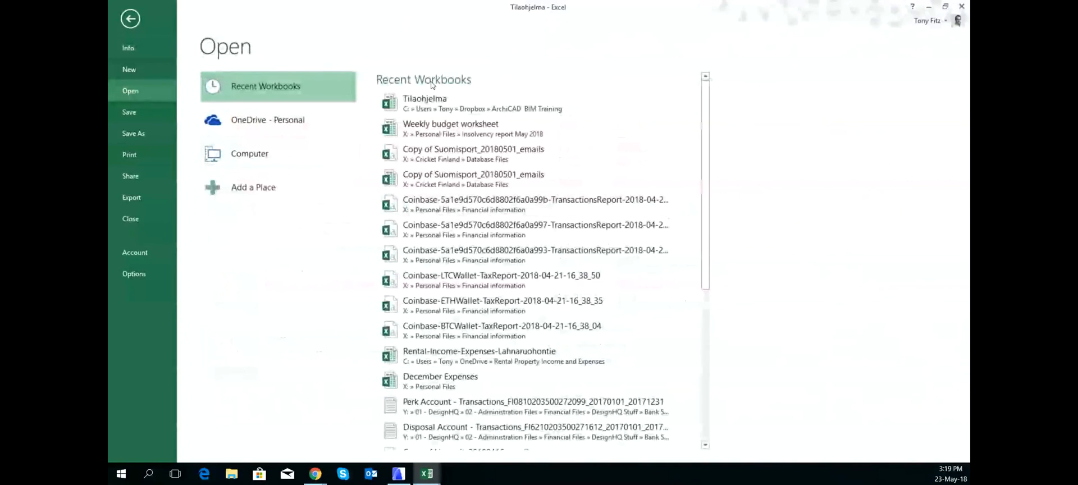
left_click(270, 156)
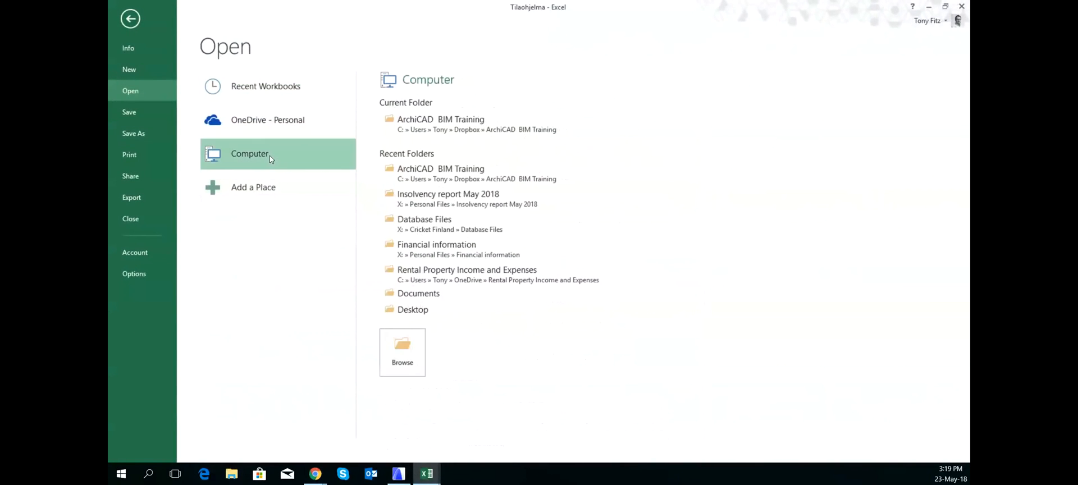
left_click(433, 121)
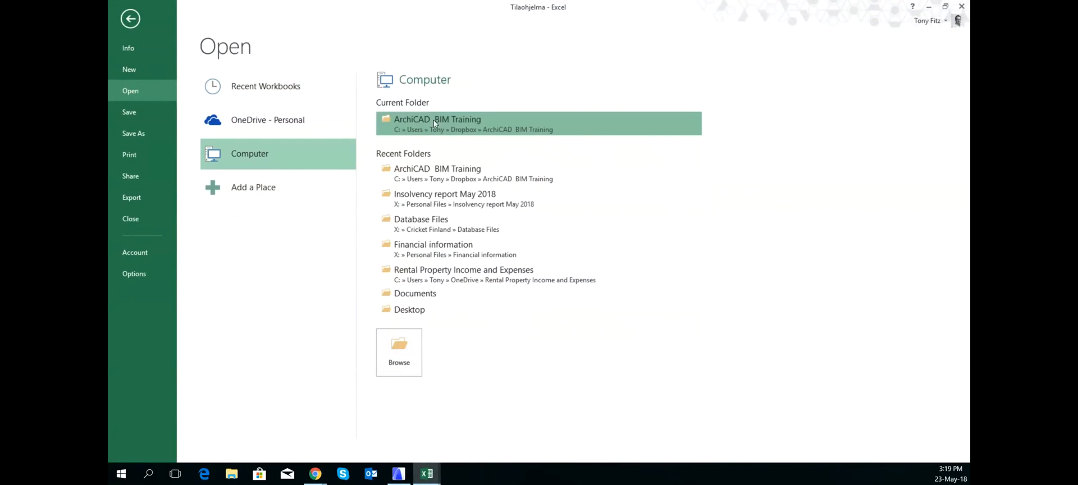
left_click(284, 90)
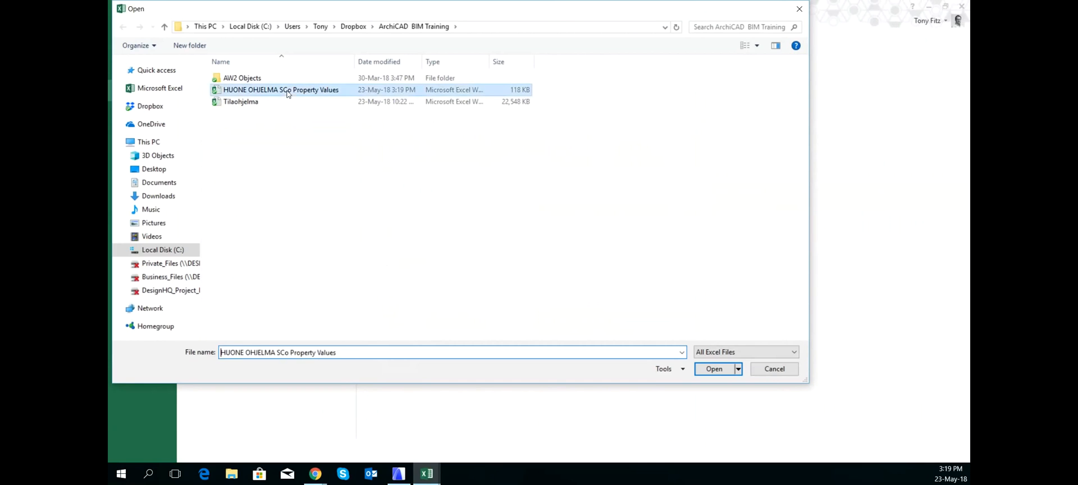
left_click(718, 372)
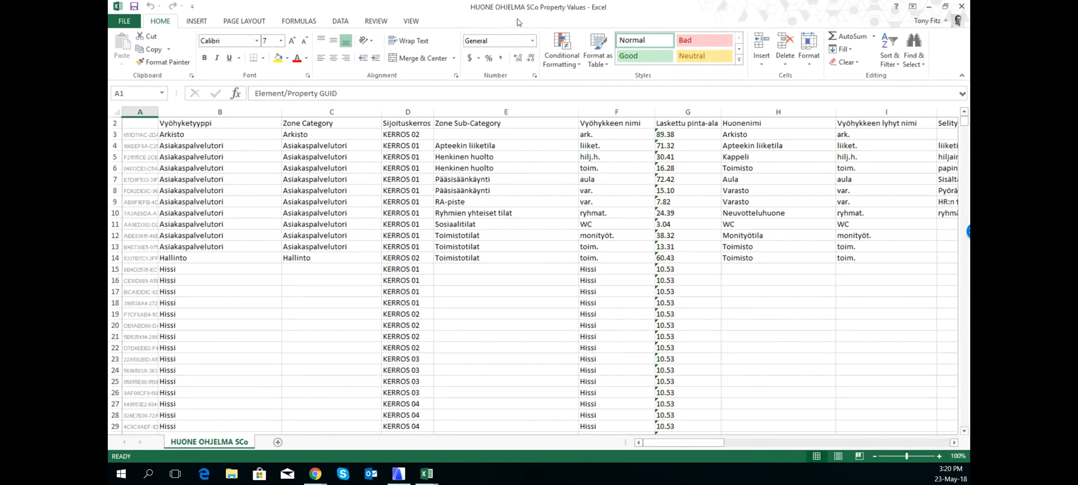
Look through the exported workbook's rows, comparing the Vyöhyketyyppi and Zone Category columns.
left_click(193, 156)
left_click(347, 215)
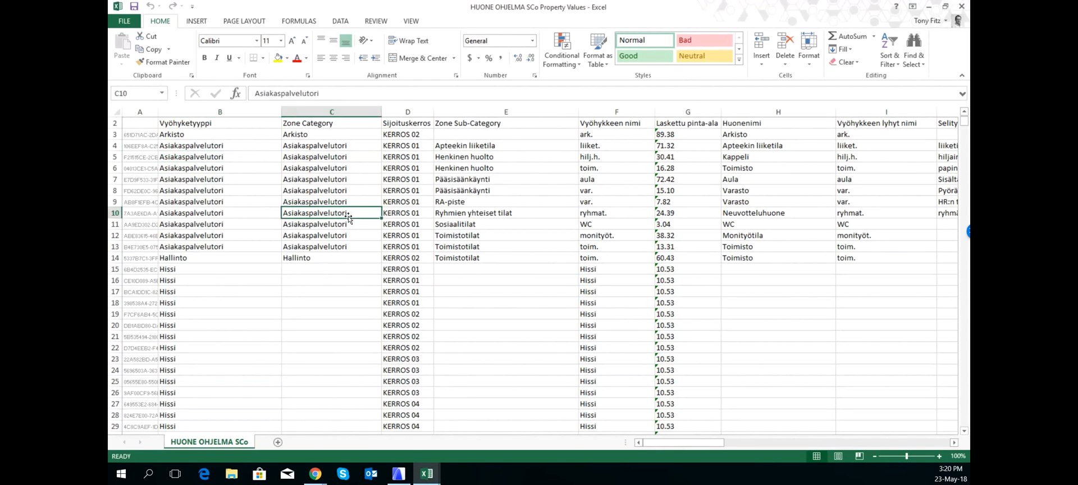
scroll(430, 228, "down", 3)
scroll(456, 246, "up", 3)
scroll(340, 213, "down", 4)
scroll(334, 218, "down", 19)
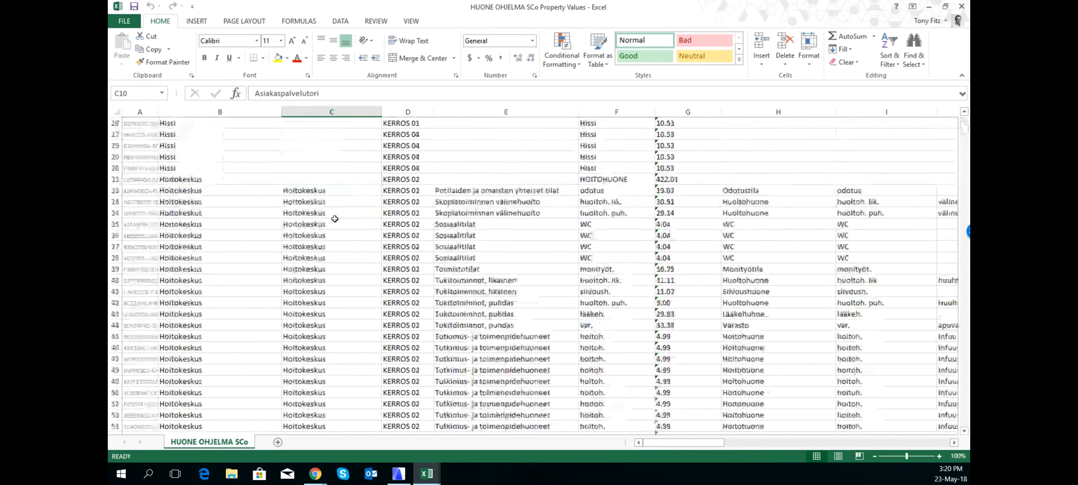
scroll(332, 223, "down", 20)
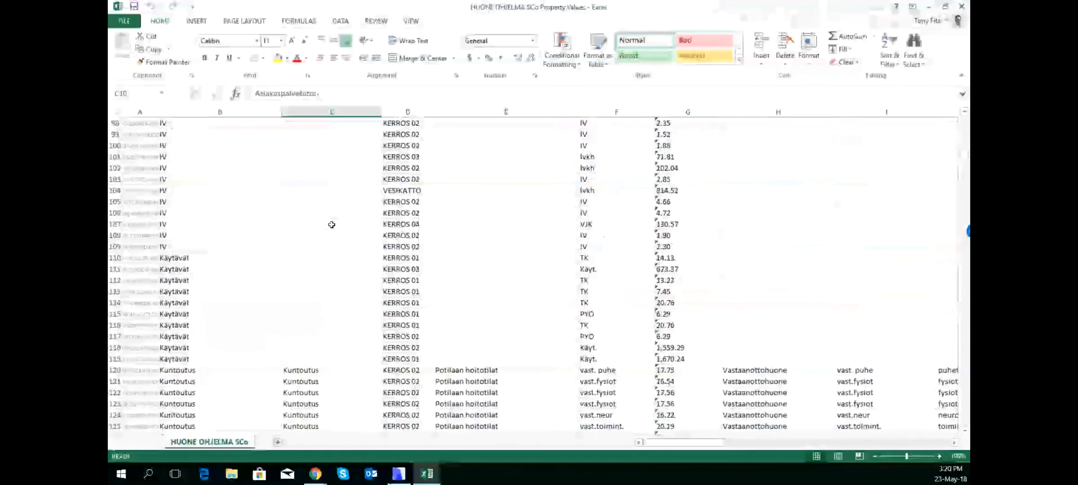
Look through the remaining rows down to the UNKNOWN zones, comparing the two category columns, and select the first UNKNOWN row's empty cell C707.
scroll(331, 229, "down", 20)
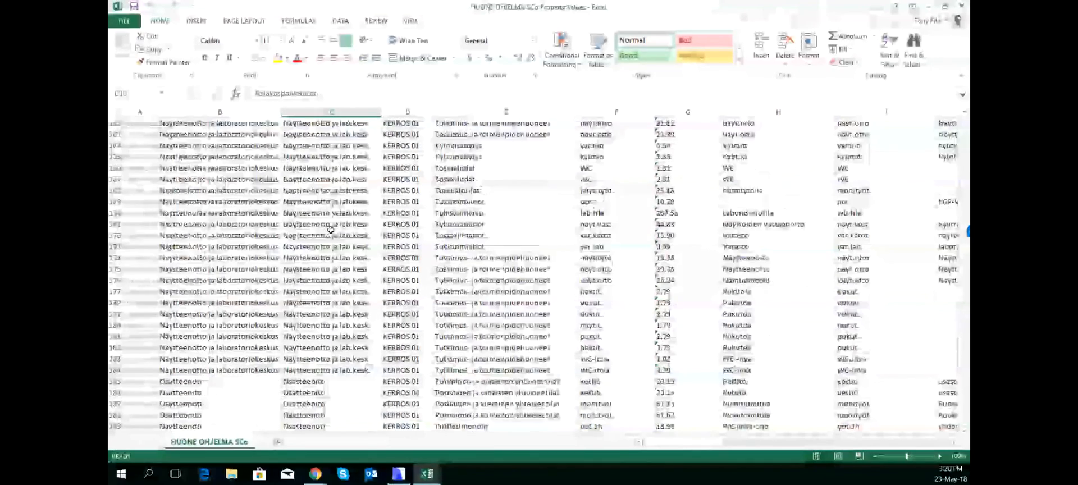
scroll(332, 232, "down", 20)
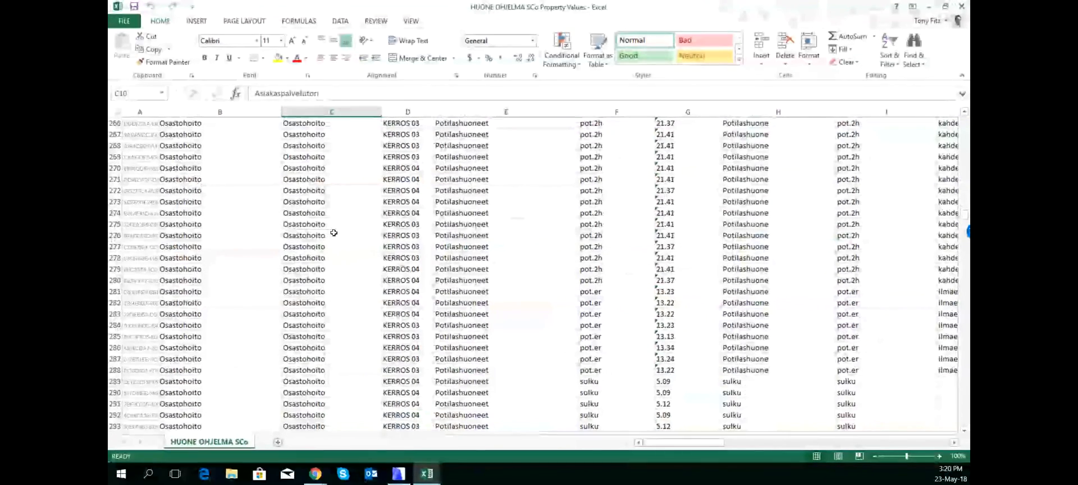
scroll(333, 234, "down", 20)
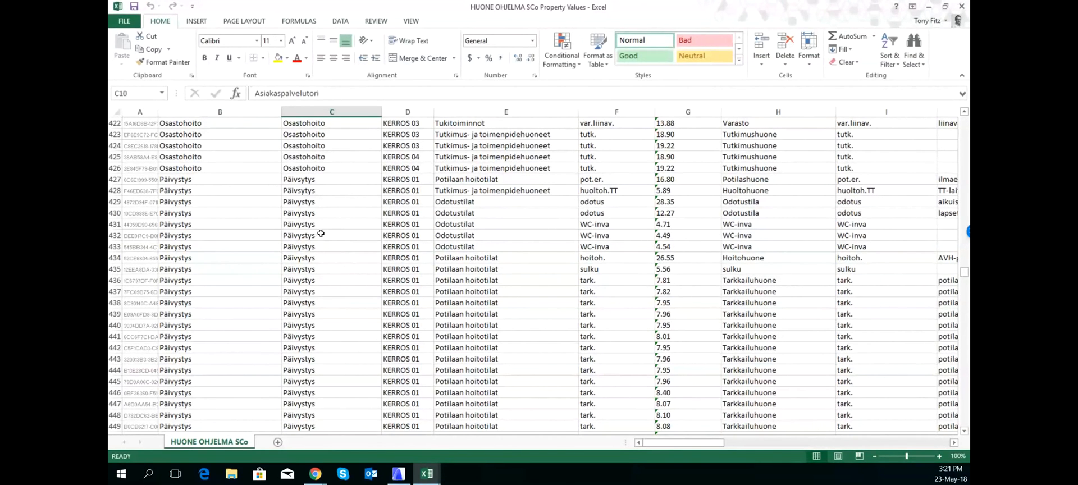
scroll(323, 243, "down", 10)
scroll(326, 245, "down", 7)
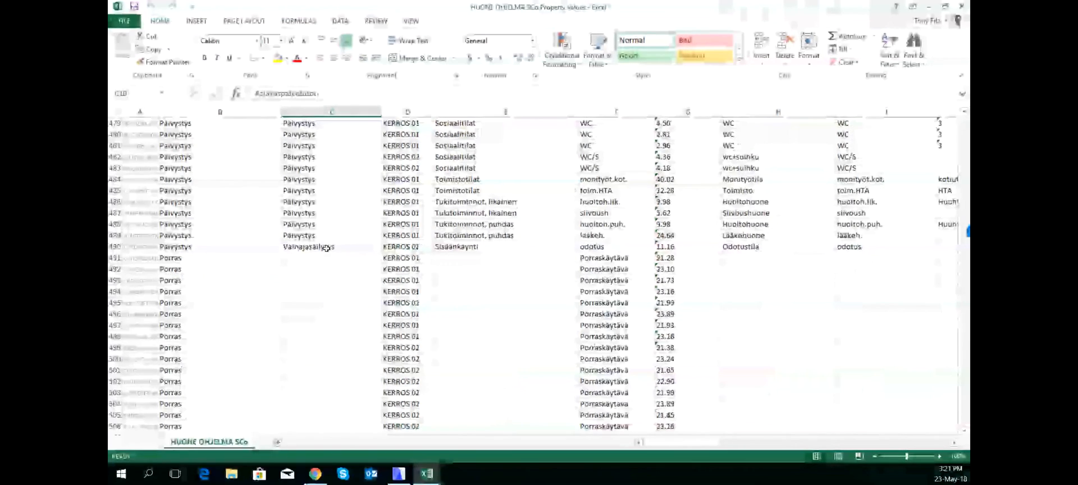
scroll(317, 208, "down", 20)
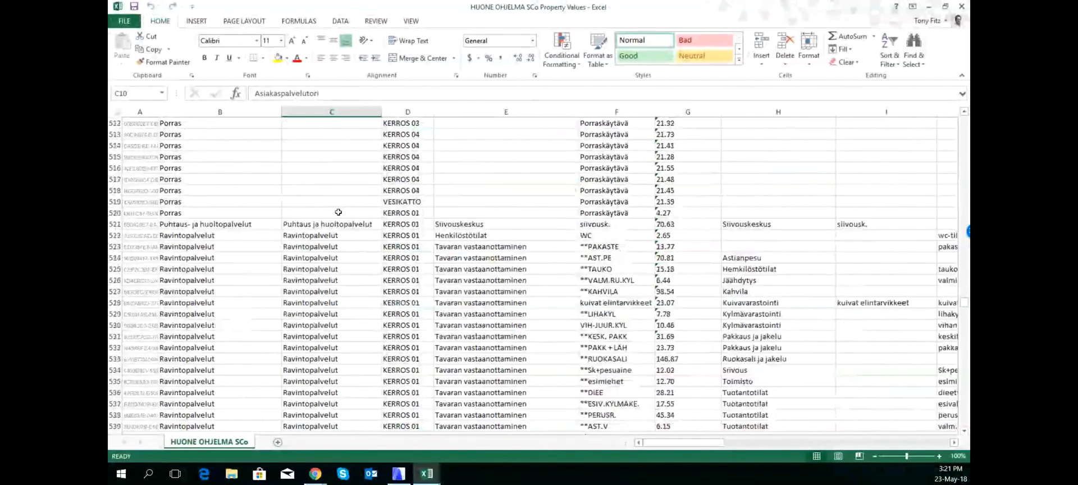
scroll(331, 222, "down", 20)
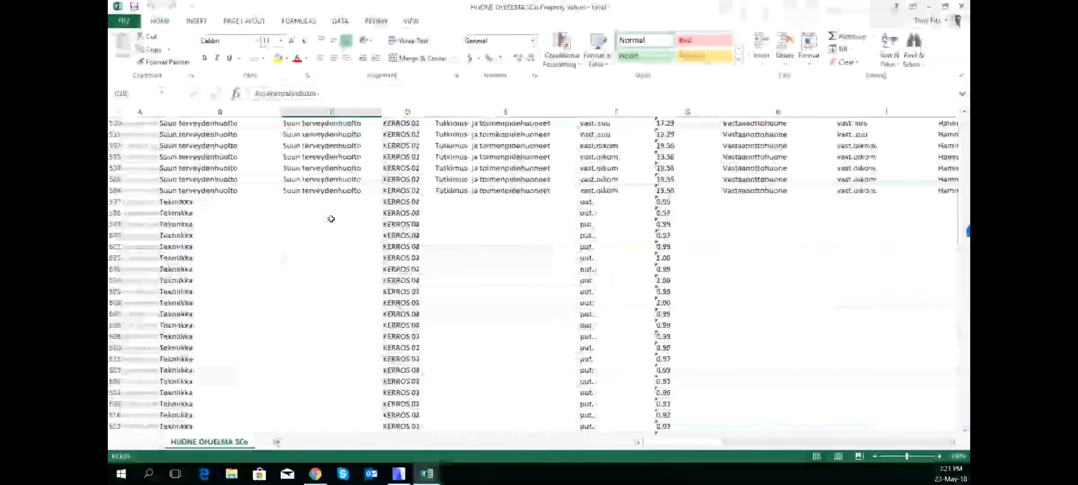
scroll(331, 219, "down", 12)
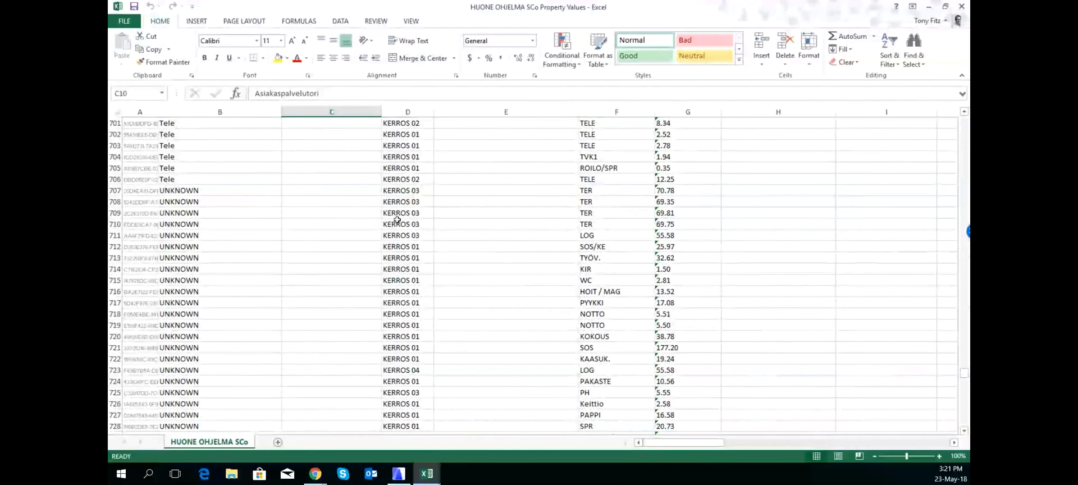
left_click(331, 195)
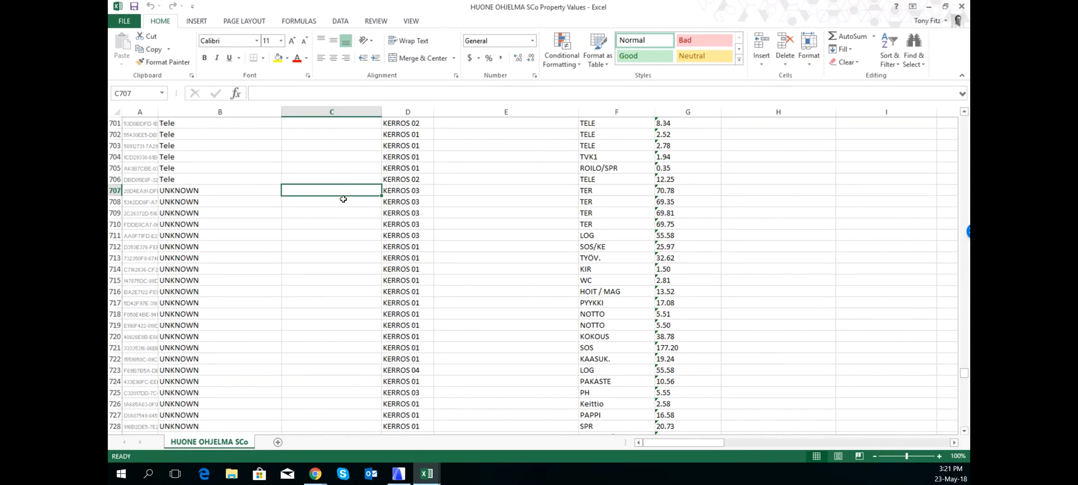
Copy the category value Tekniikka from cell C692 for reuse in the UNKNOWN rows.
scroll(331, 236, "down", 10)
scroll(331, 239, "up", 8)
scroll(331, 239, "up", 9)
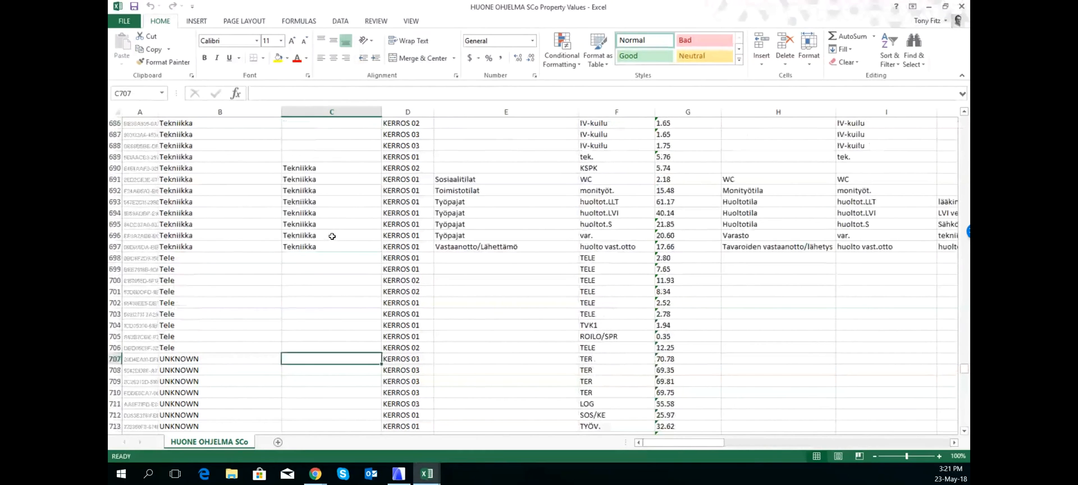
left_click(311, 259)
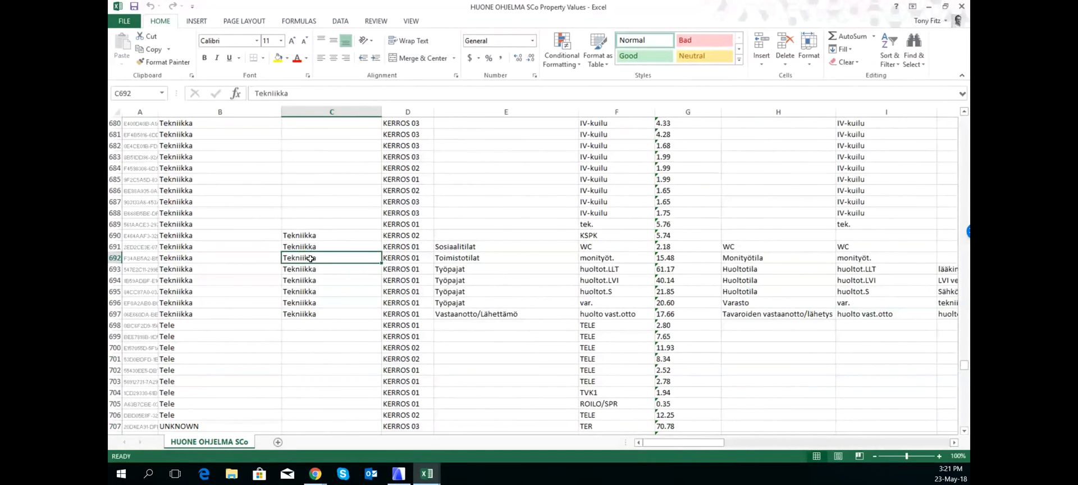
key("ctrl+c")
scroll(311, 259, "down", 6)
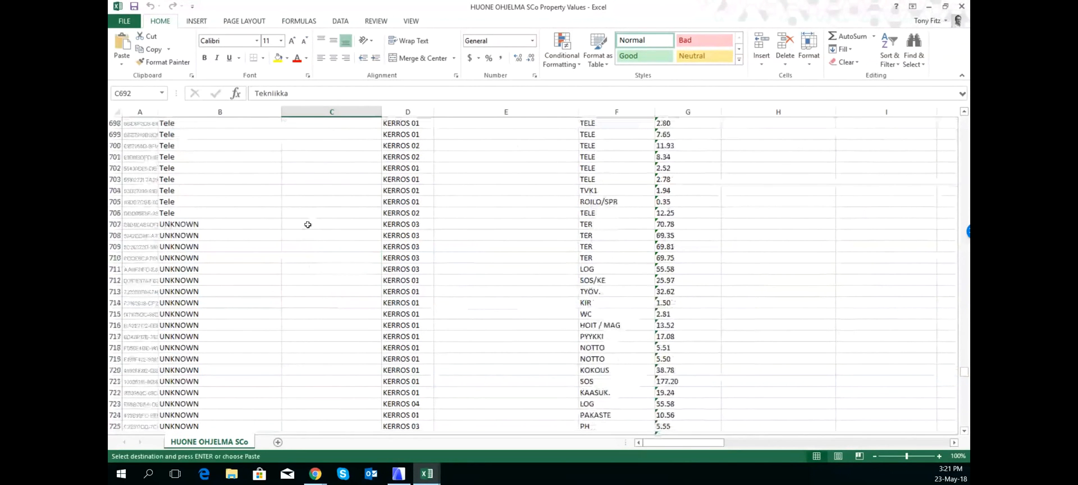
left_click(308, 225)
left_click_drag(308, 225, 315, 287)
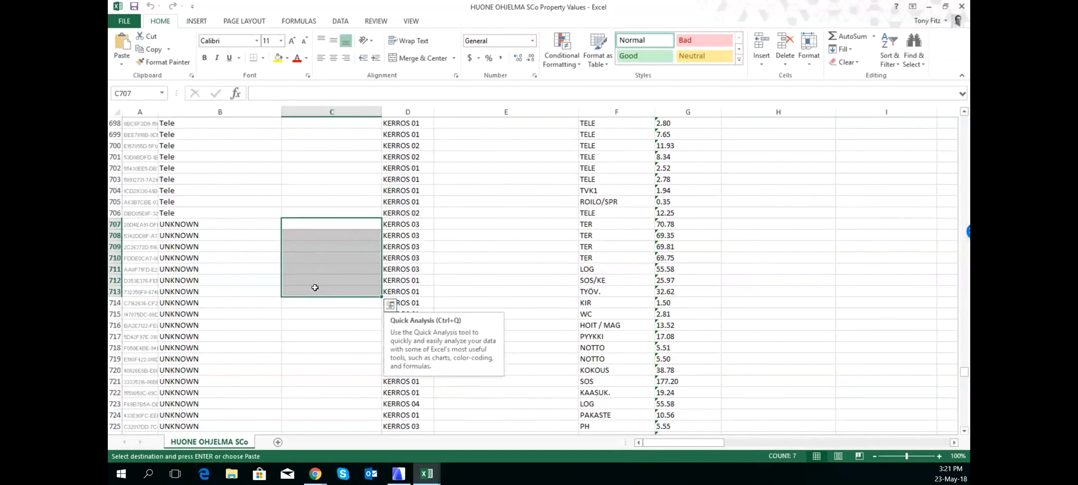
key("ctrl+q")
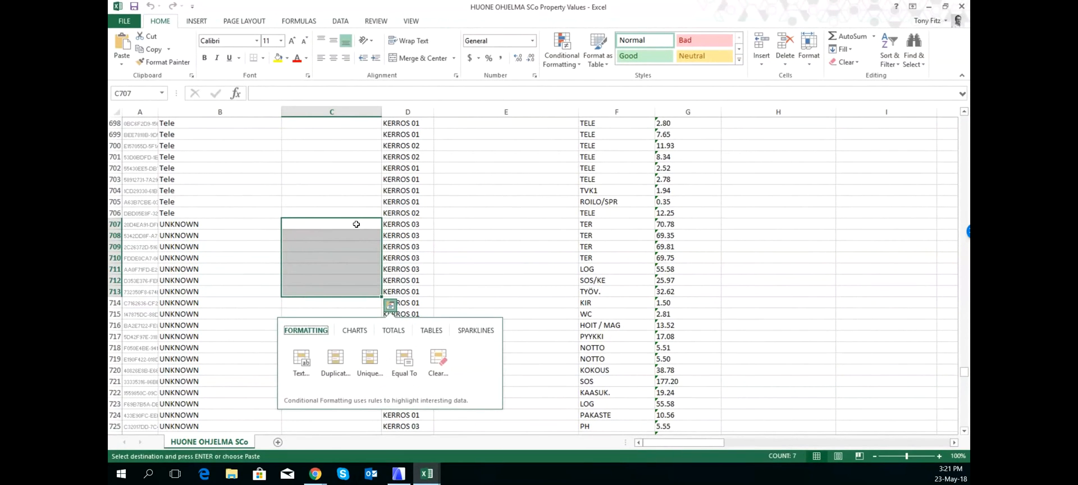
left_click(356, 224)
left_click_drag(357, 228, 355, 251)
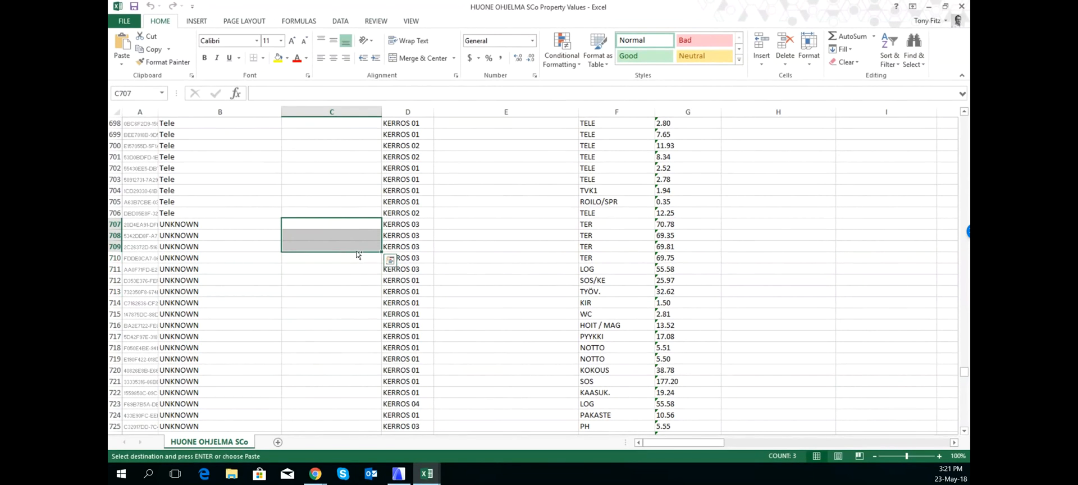
key("ctrl+q")
left_click(348, 215)
left_click(347, 225)
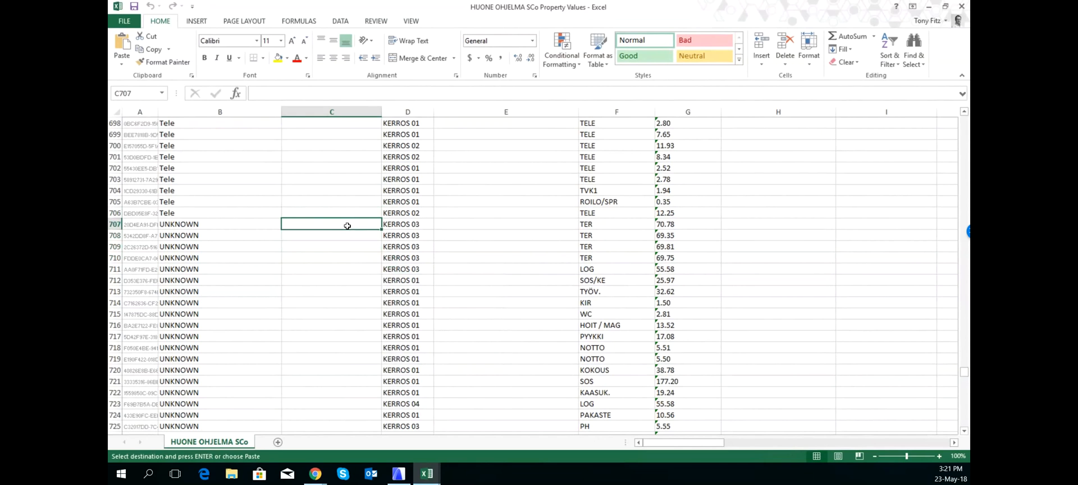
Paste Tekniikka into C707:C710 for the four TER rooms and into C720 for the KOKOUS room.
left_click_drag(348, 226, 348, 252)
key("ctrl+v")
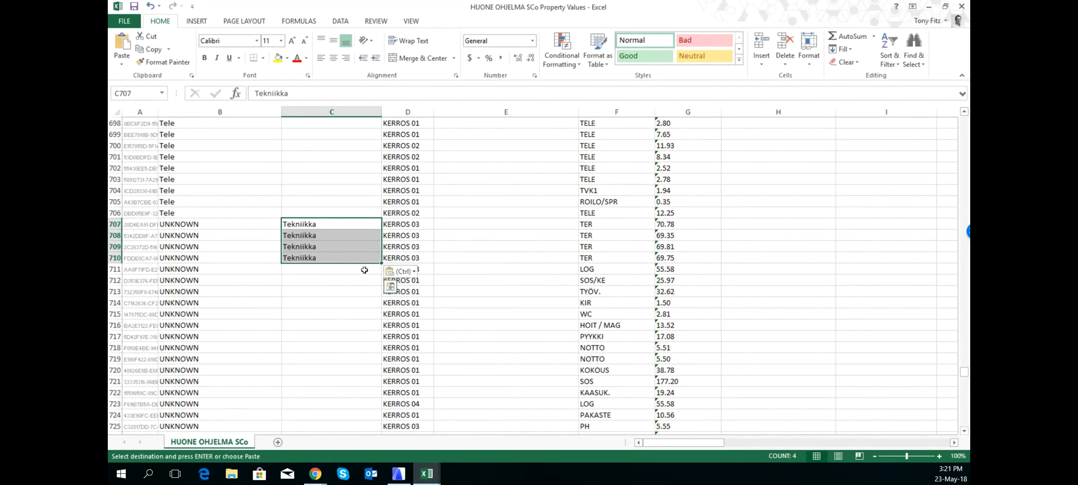
scroll(415, 304, "down", 1)
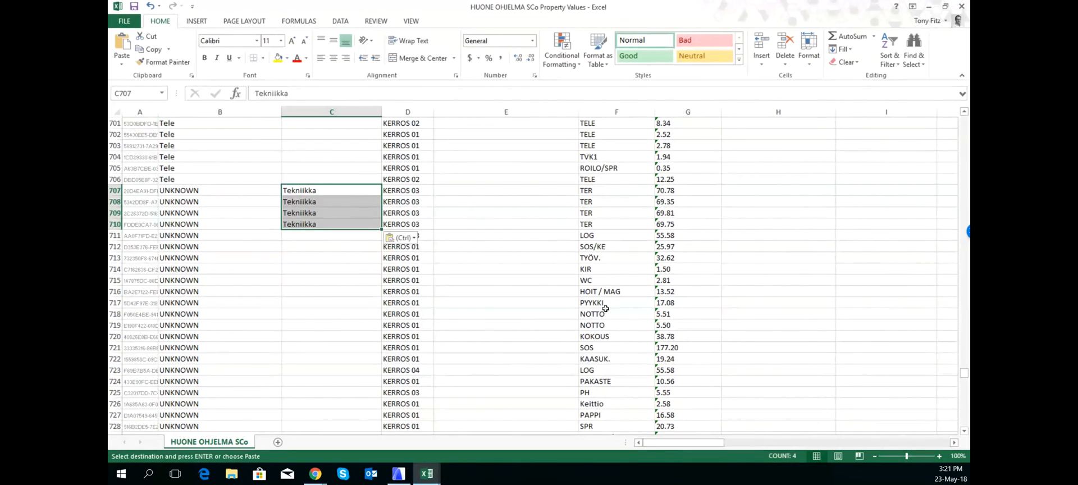
scroll(605, 308, "down", 2)
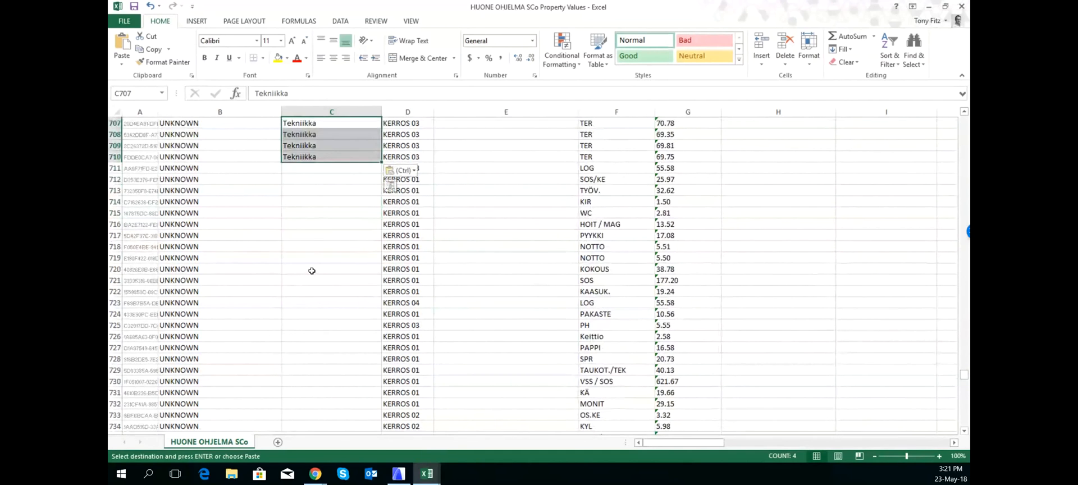
left_click(311, 271)
key("ctrl+v")
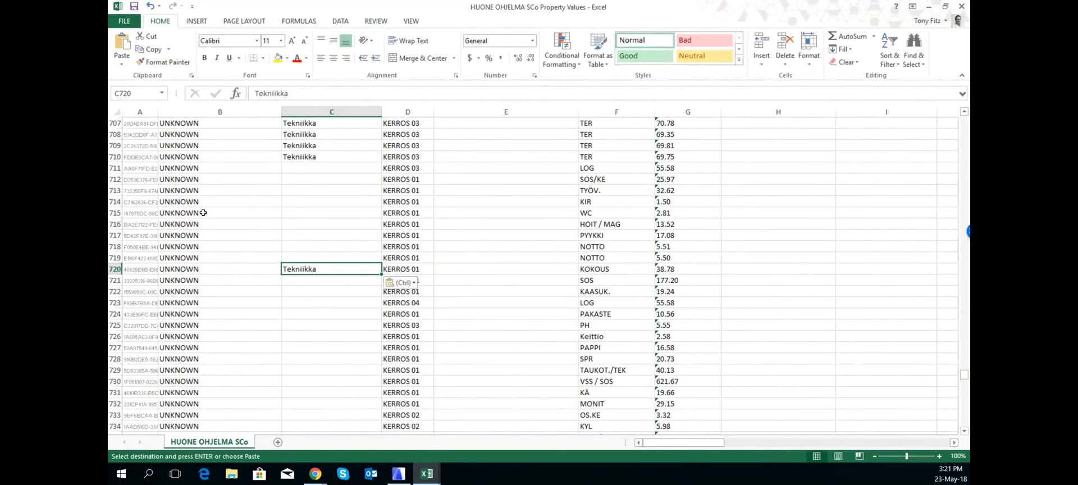
Enter Tek. as the room name in cells H707 and H708 of the TER rooms, and copy H708.
scroll(230, 151, "up", 5)
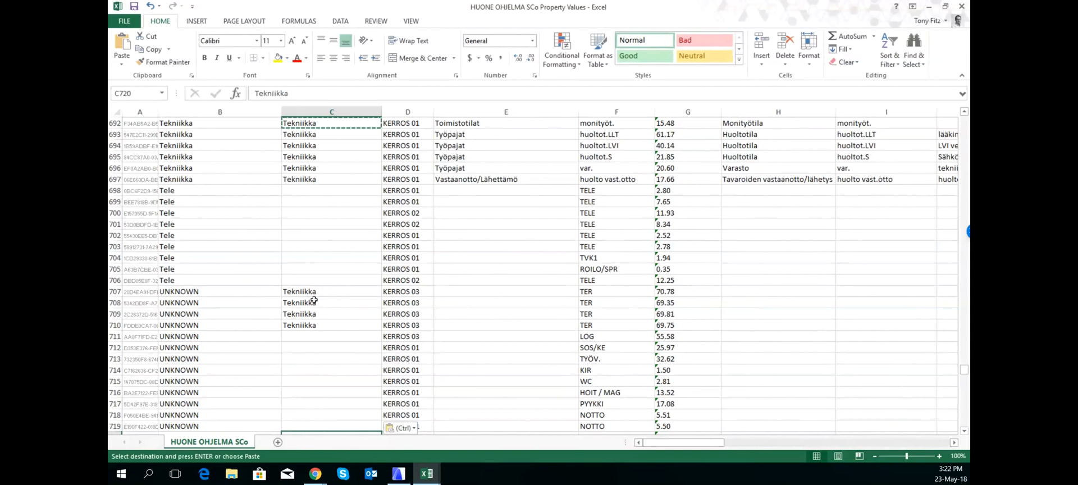
left_click(754, 292)
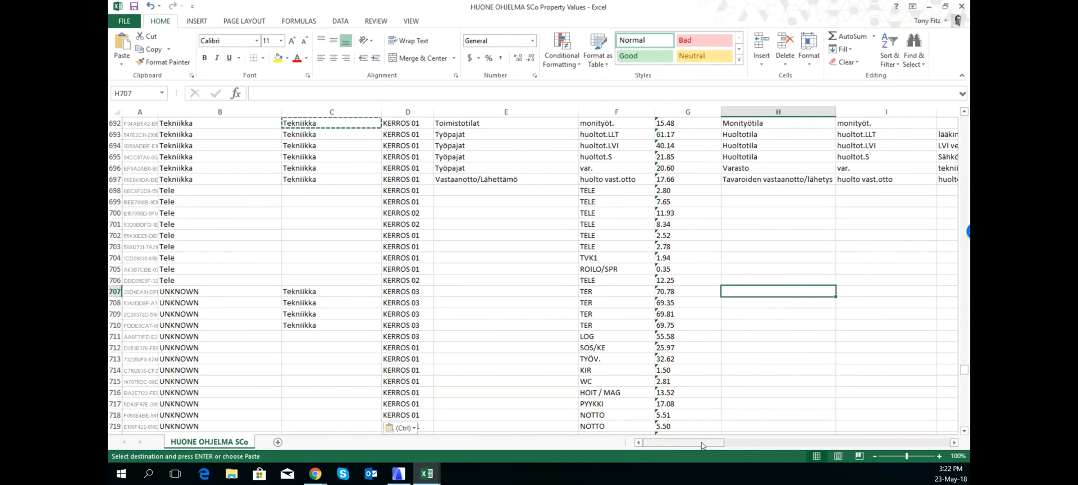
left_click_drag(694, 447, 755, 440)
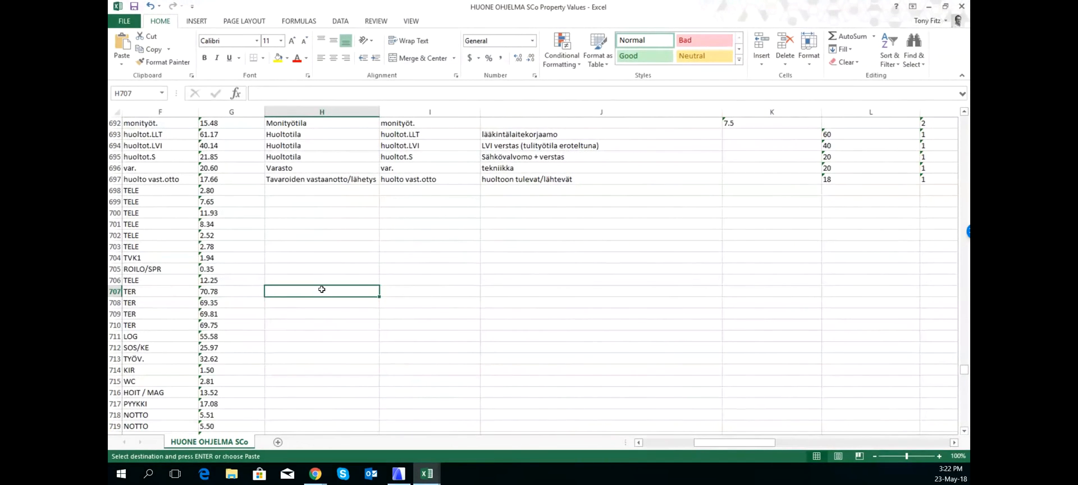
type("Tek.")
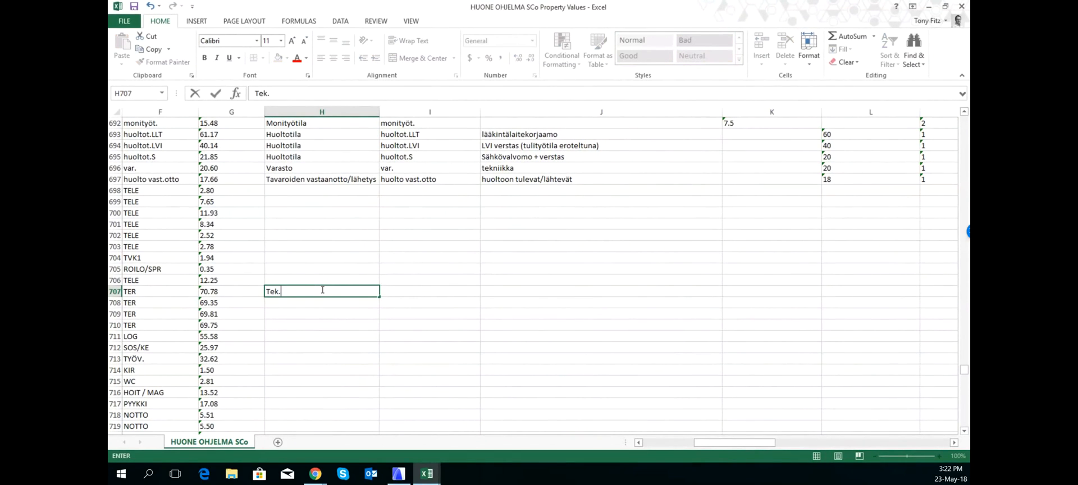
key("Return")
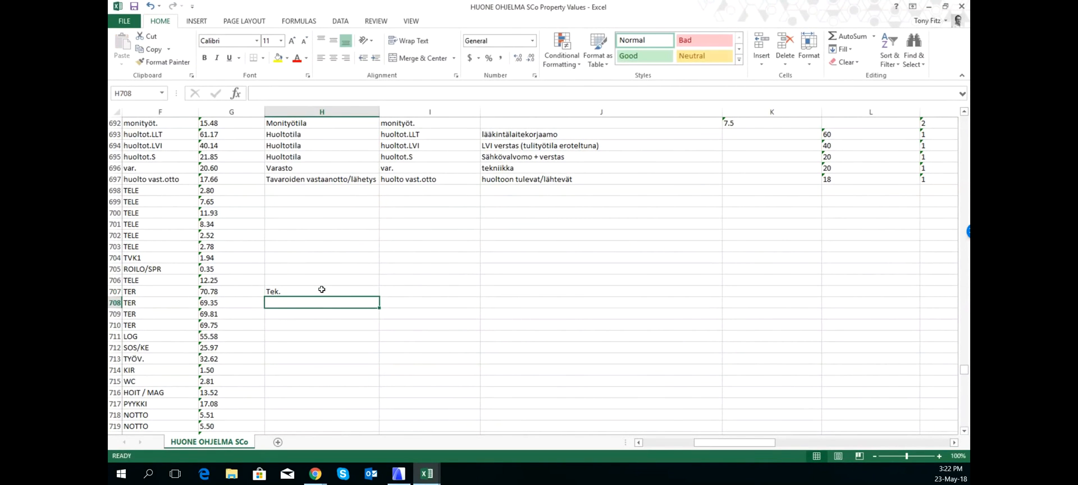
type("TEk")
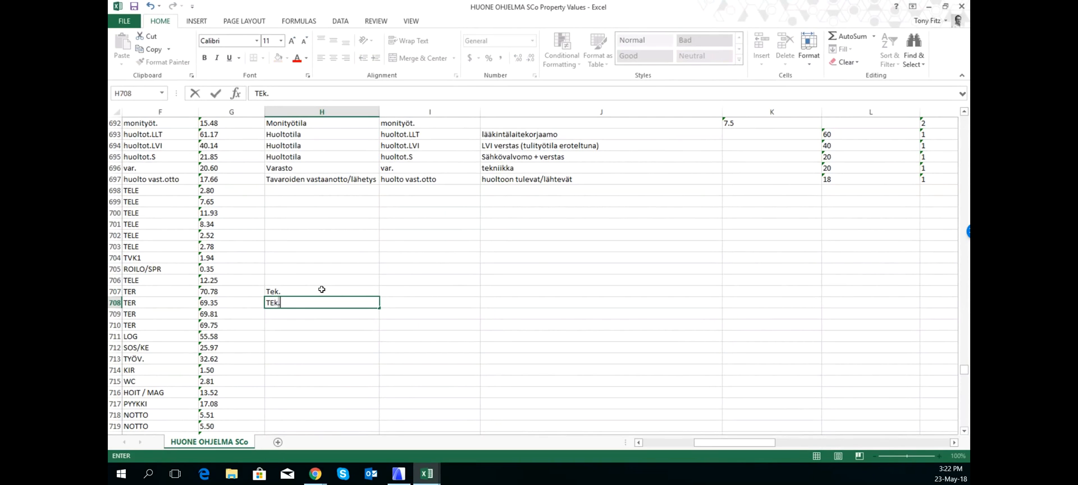
type(".")
key("Return")
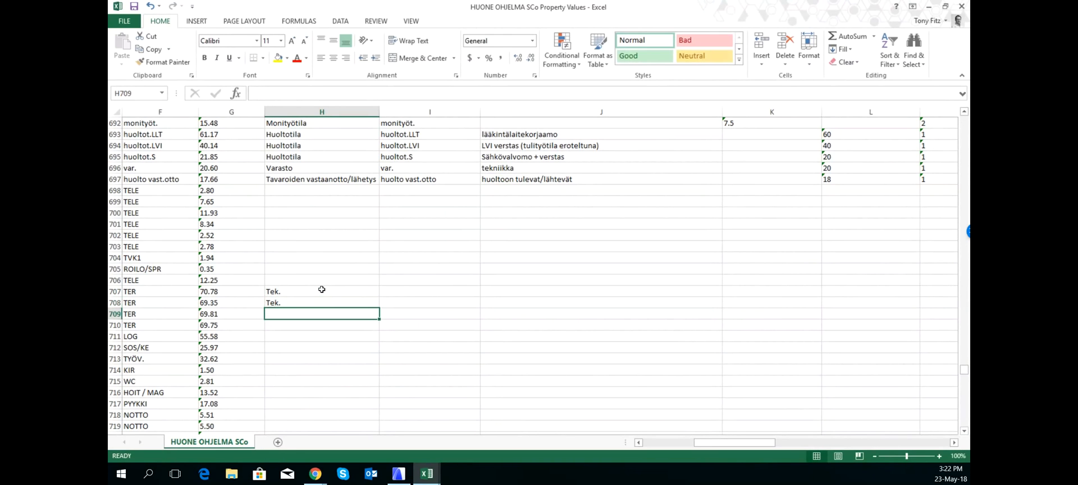
key("Up")
key("ctrl+c")
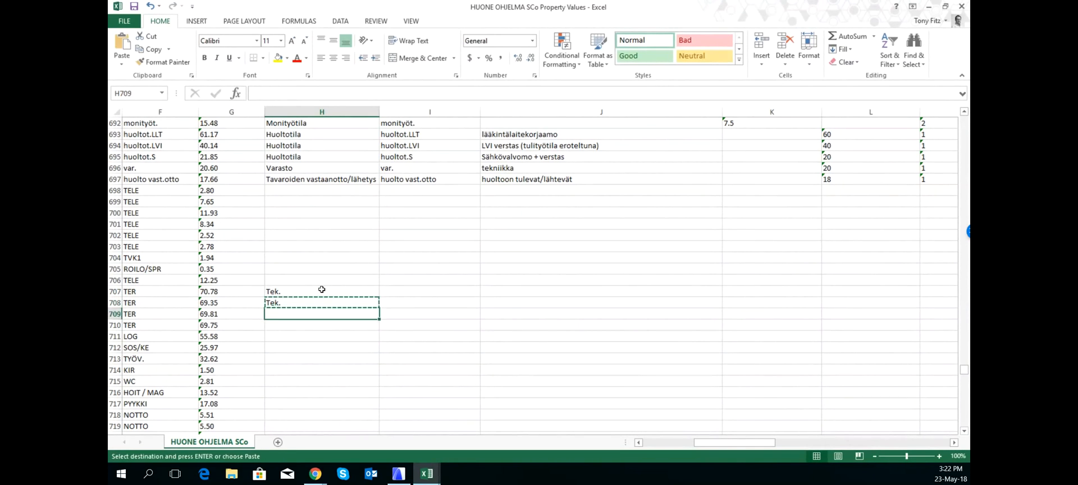
Return to the Huonenimi header and look through the room names, short names and descriptions down to the Osastohoito patient room rows.
key("ctrl+Down")
key("ctrl+Up")
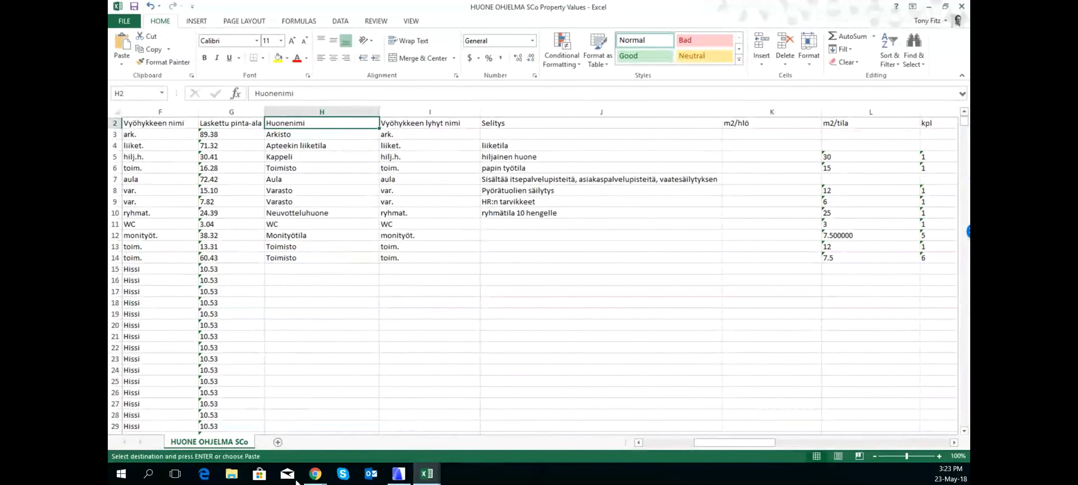
scroll(178, 399, "down", 5)
scroll(181, 382, "down", 4)
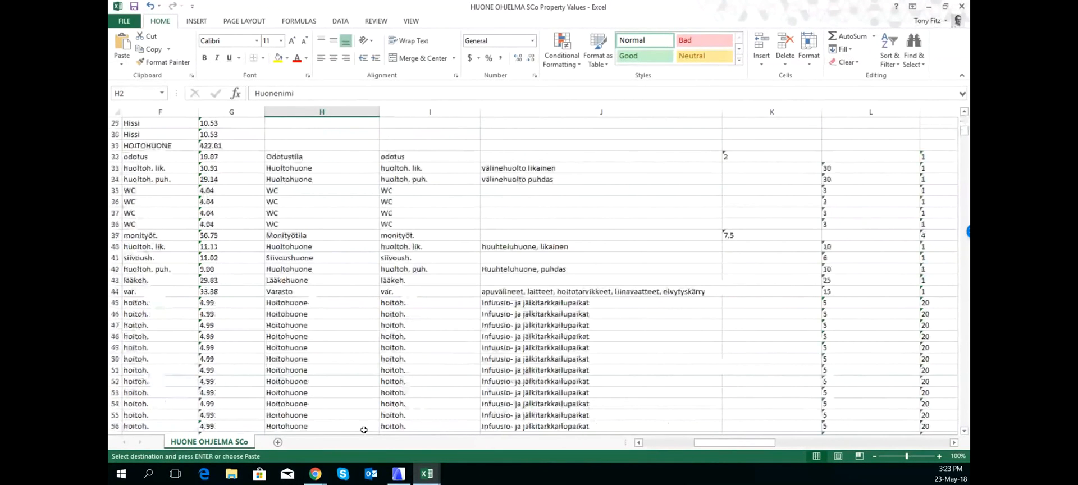
left_click_drag(714, 446, 664, 447)
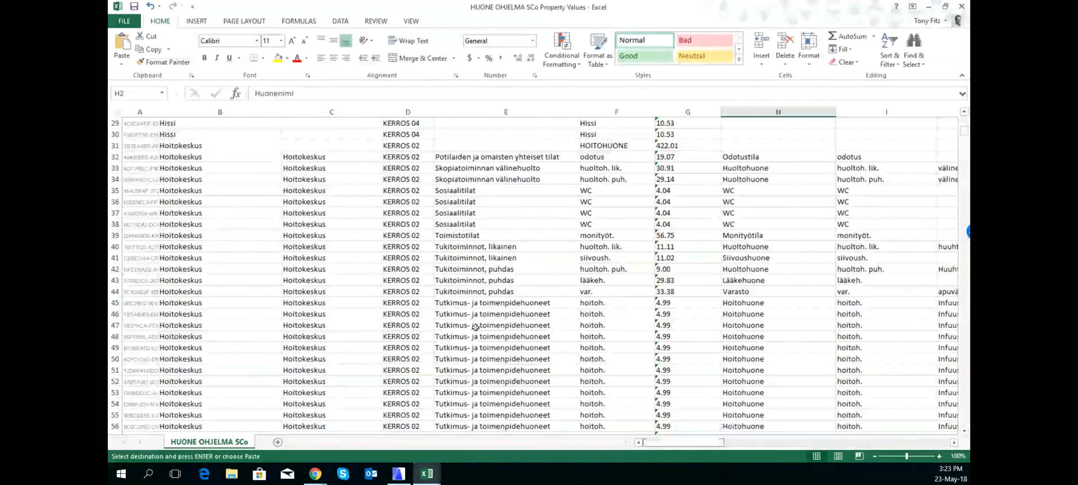
scroll(717, 359, "down", 15)
scroll(622, 281, "down", 15)
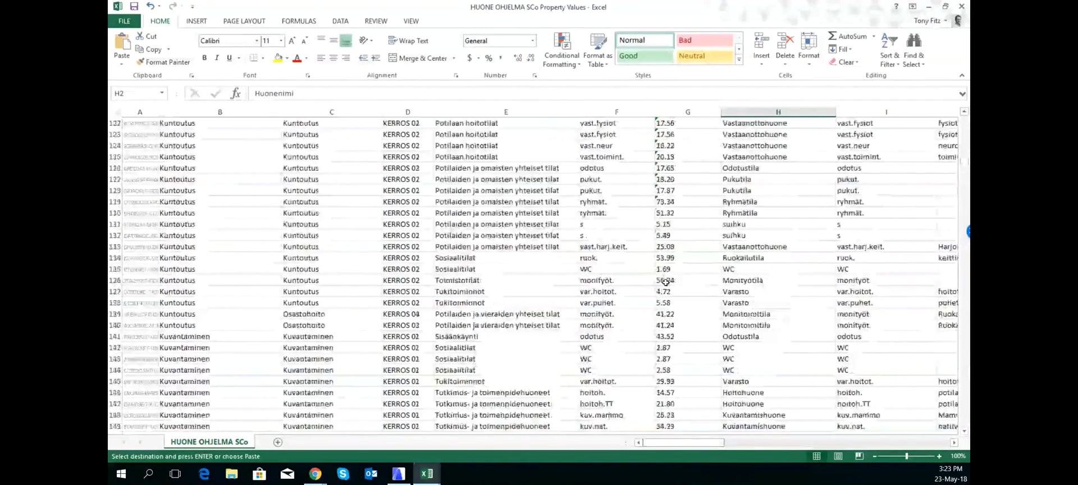
scroll(621, 281, "down", 15)
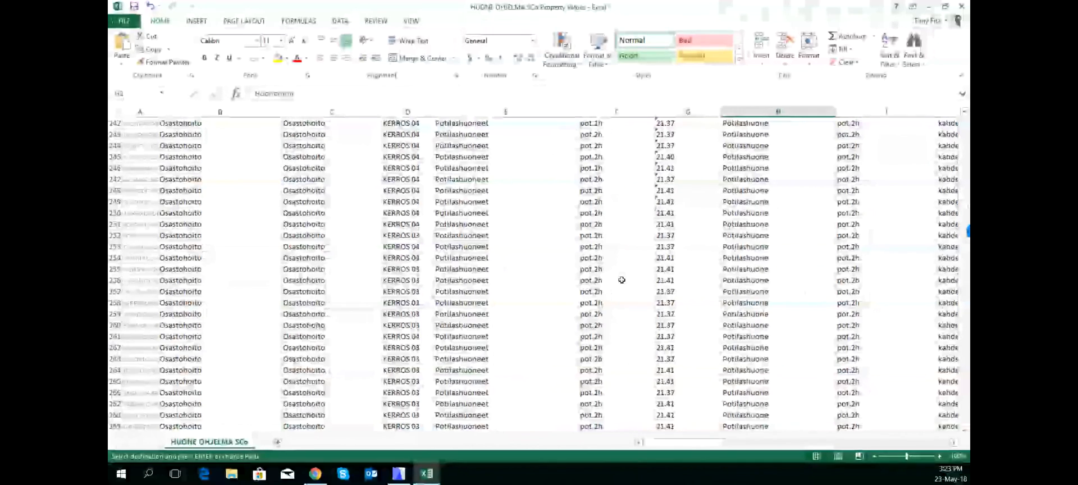
scroll(622, 279, "down", 10)
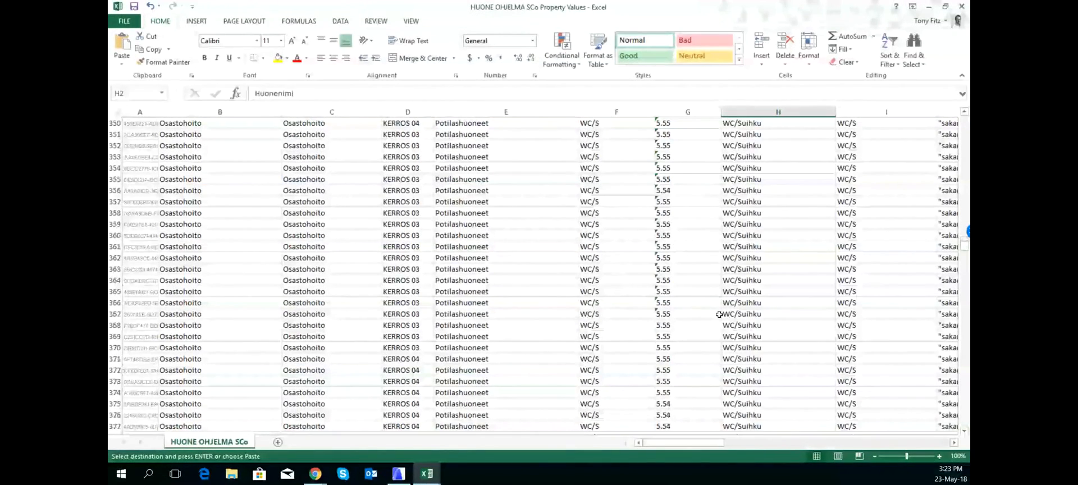
scroll(696, 353, "up", 20)
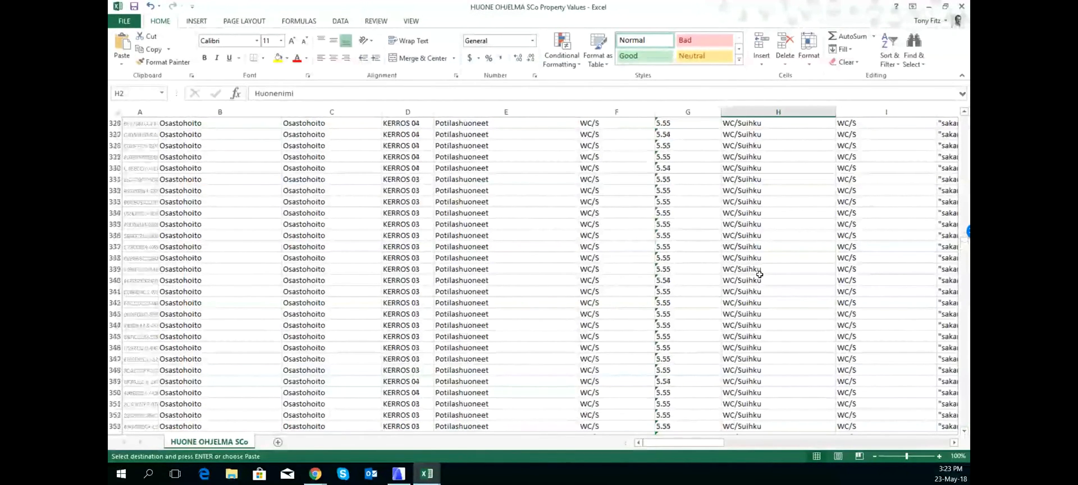
left_click_drag(677, 445, 712, 445)
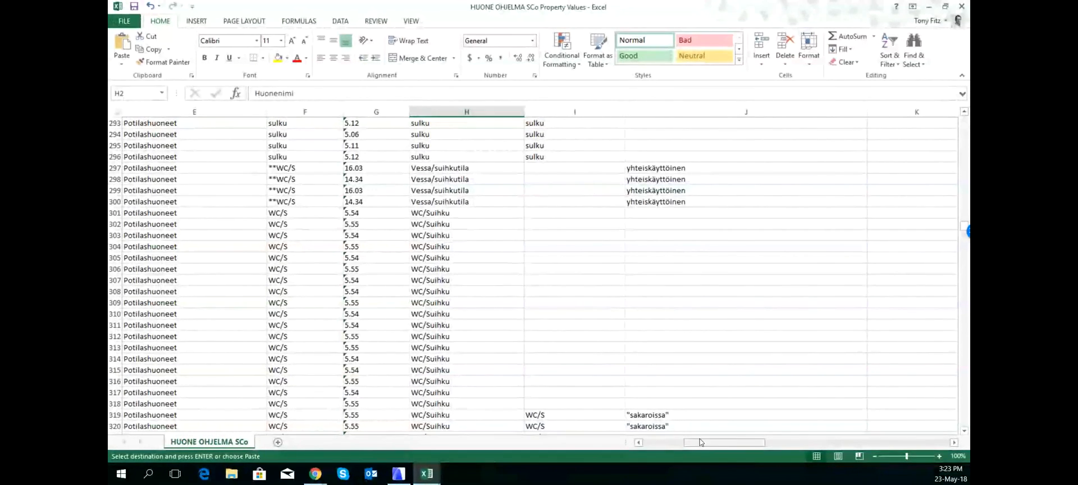
Check the further columns of the patient room rows, look down to the Osastohoito office and support rooms, and cancel the pending copy.
left_click_drag(699, 439, 801, 434)
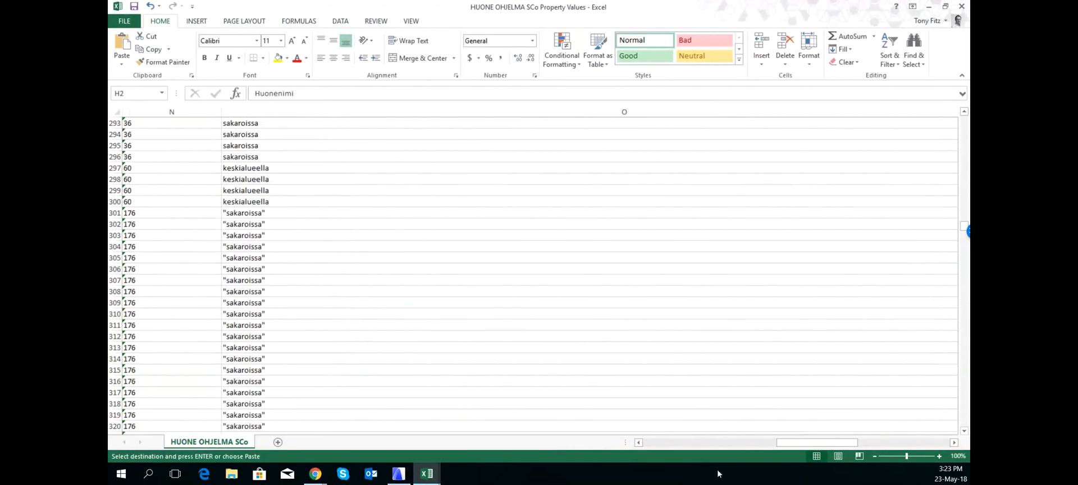
left_click(656, 445)
left_click(657, 445)
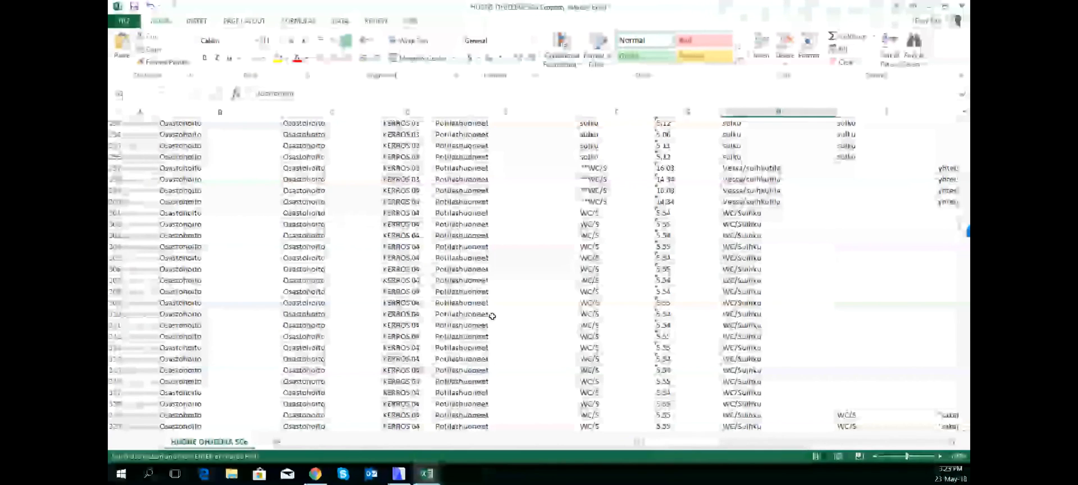
scroll(492, 305, "down", 8)
scroll(492, 306, "down", 20)
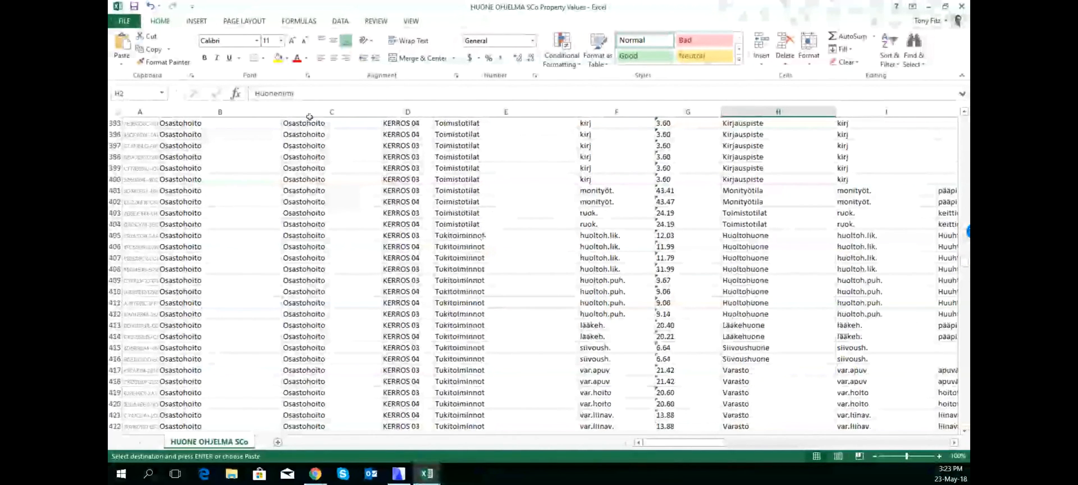
key("Escape")
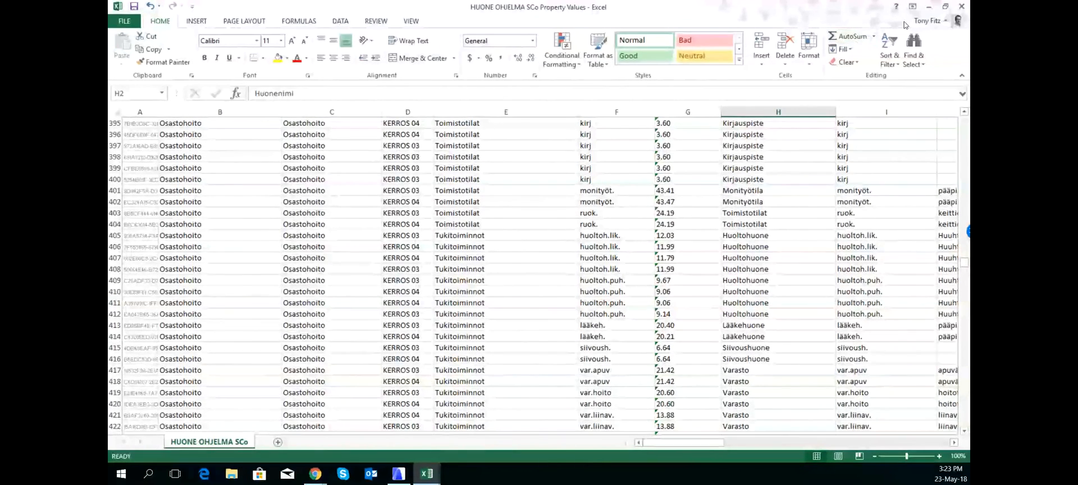
Switch to ArchiCAD and go through the HUONE OHJELMA SCo schedule to the room names of the UNKNOWN group.
left_click(934, 7)
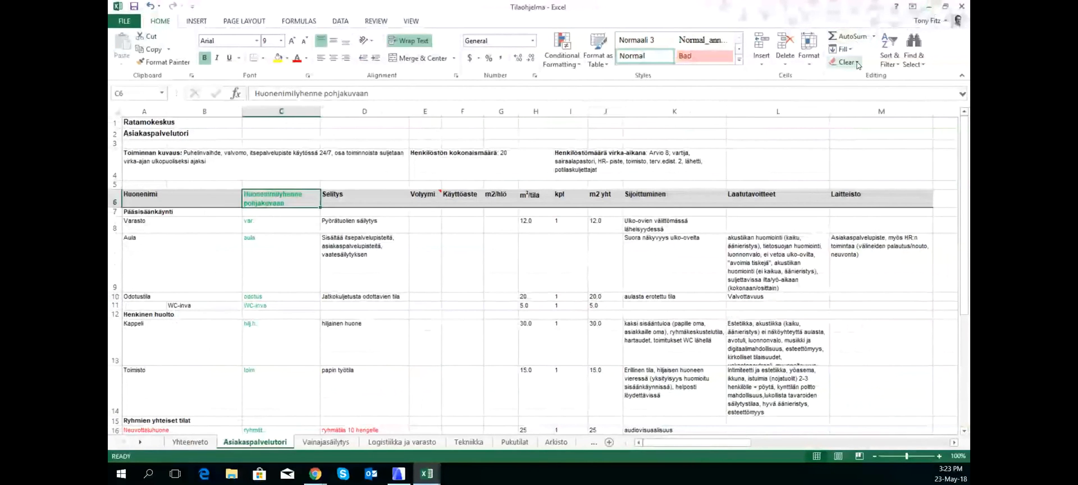
left_click(930, 6)
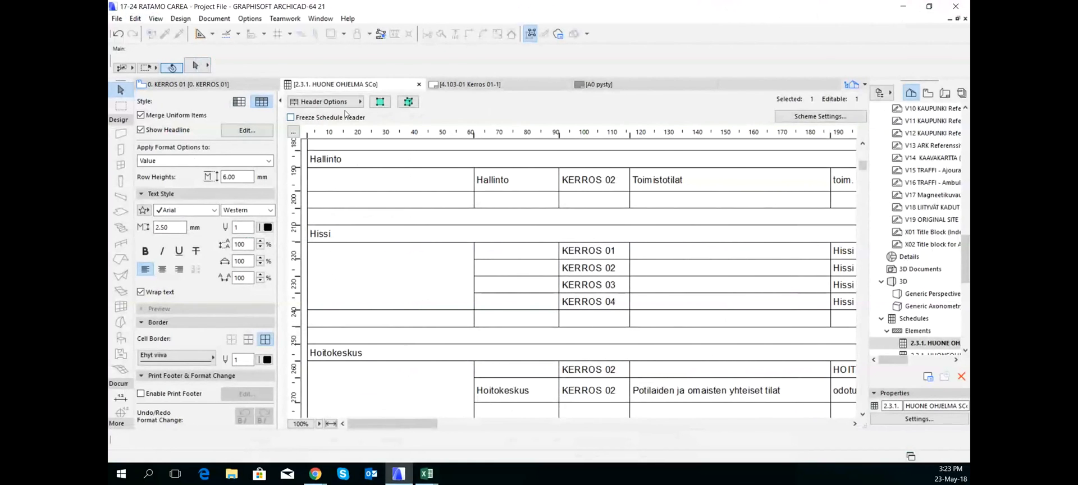
scroll(395, 247, "down", 15)
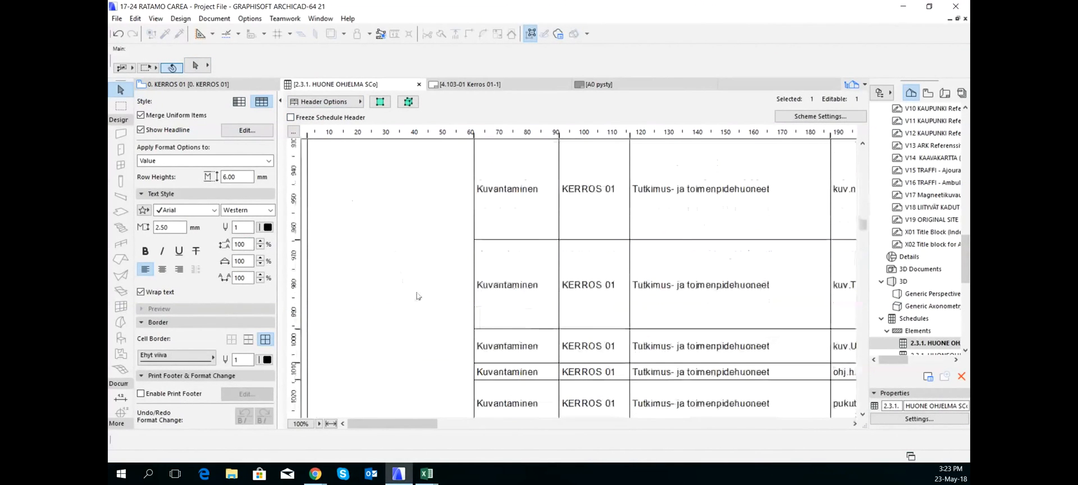
scroll(417, 296, "down", 20)
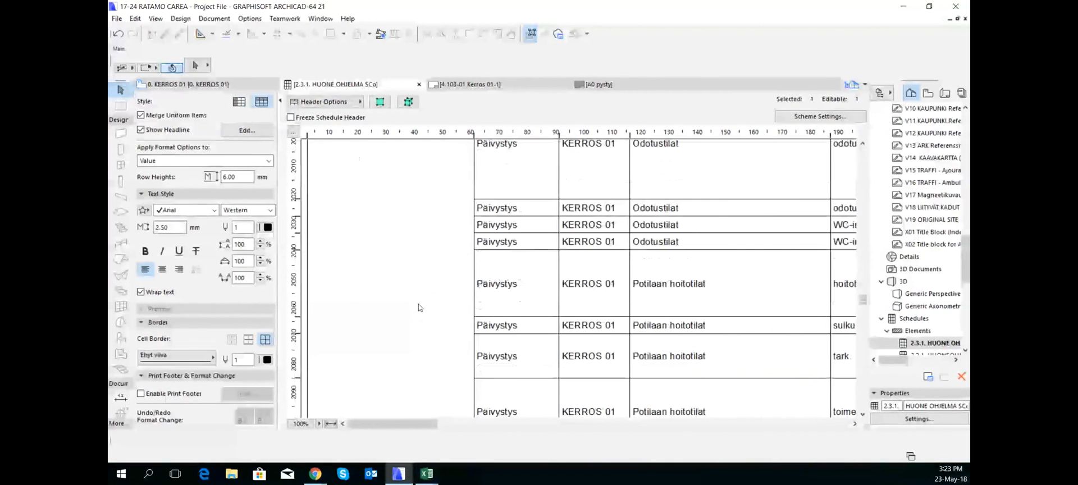
scroll(419, 308, "down", 20)
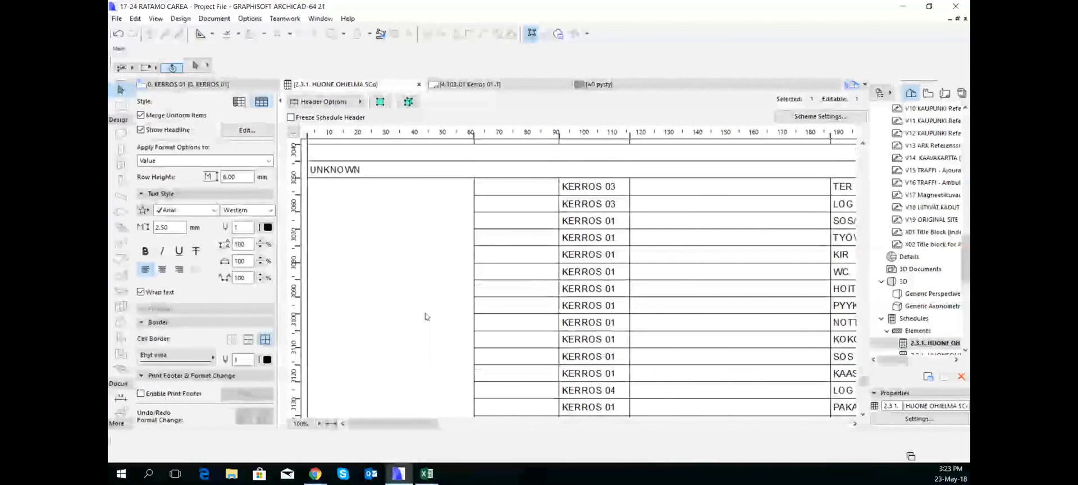
scroll(425, 313, "down", 8)
scroll(425, 313, "up", 8)
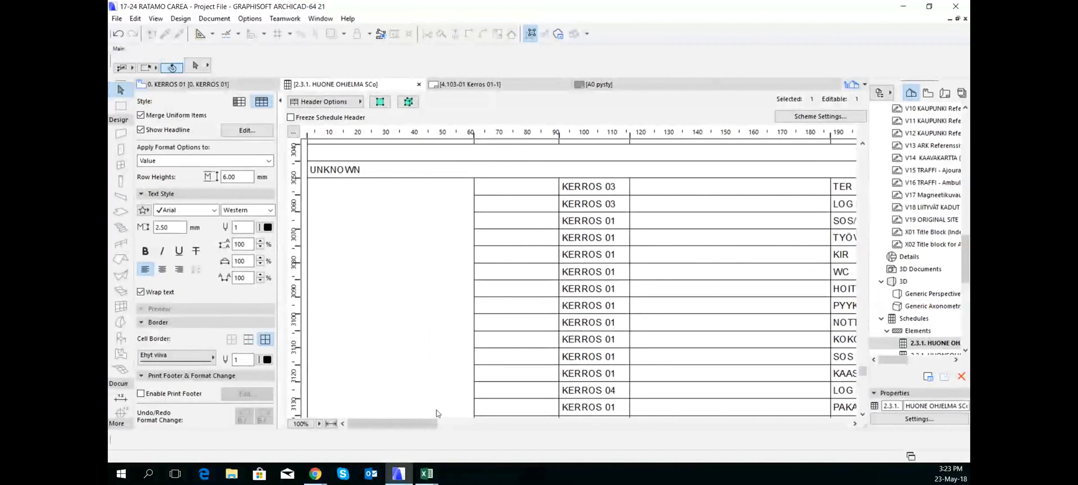
left_click_drag(426, 426, 436, 424)
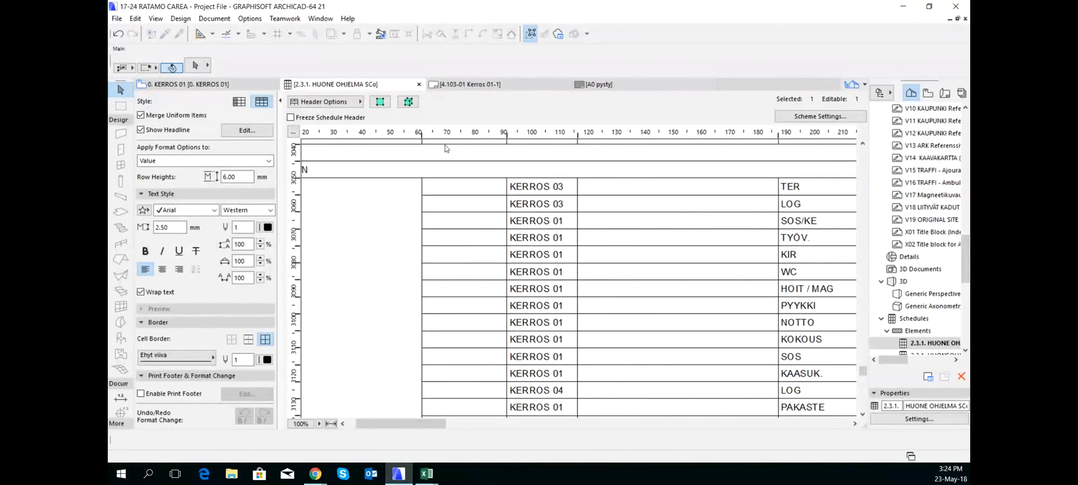
Import the property values from the workbook HUONE OHJELMA SCo Property Values into the project's elements.
left_click(117, 19)
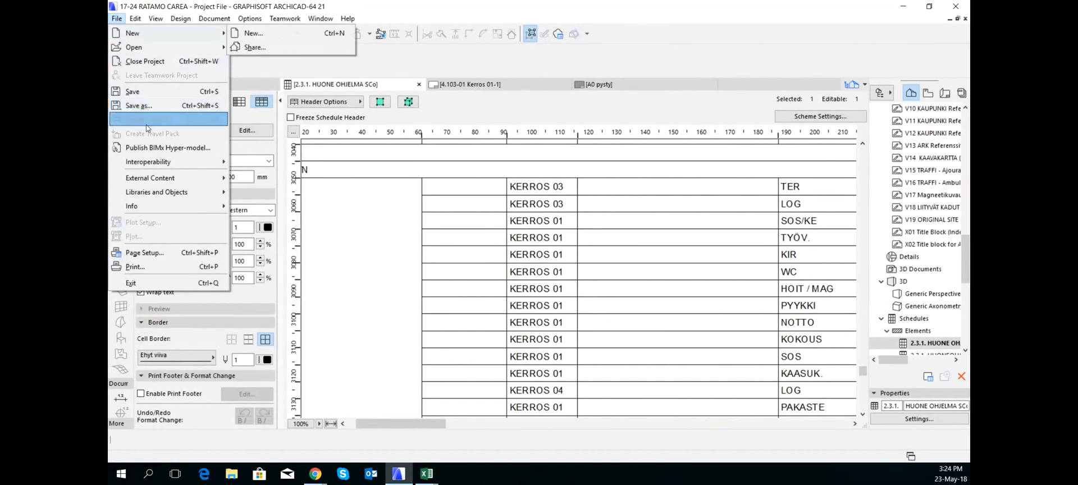
mouse_move(169, 161)
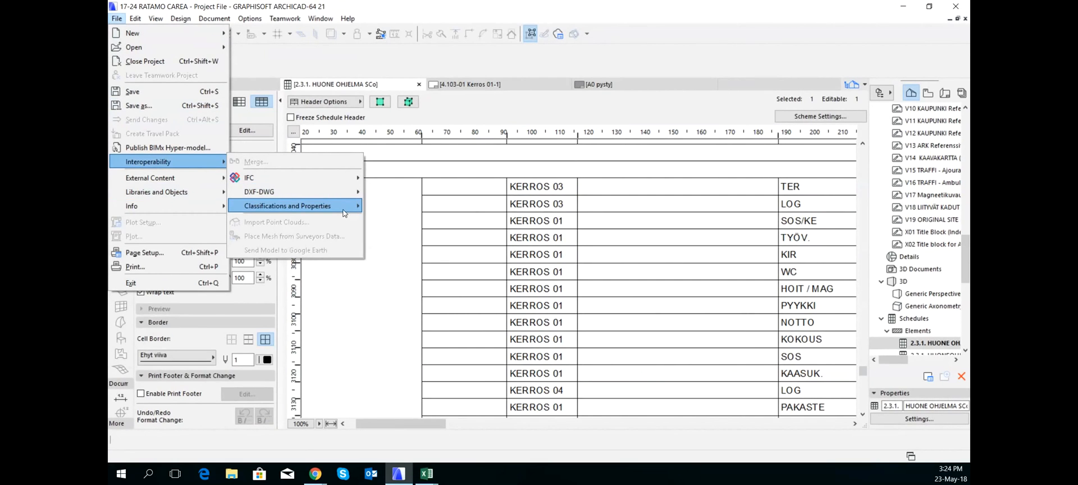
mouse_move(345, 213)
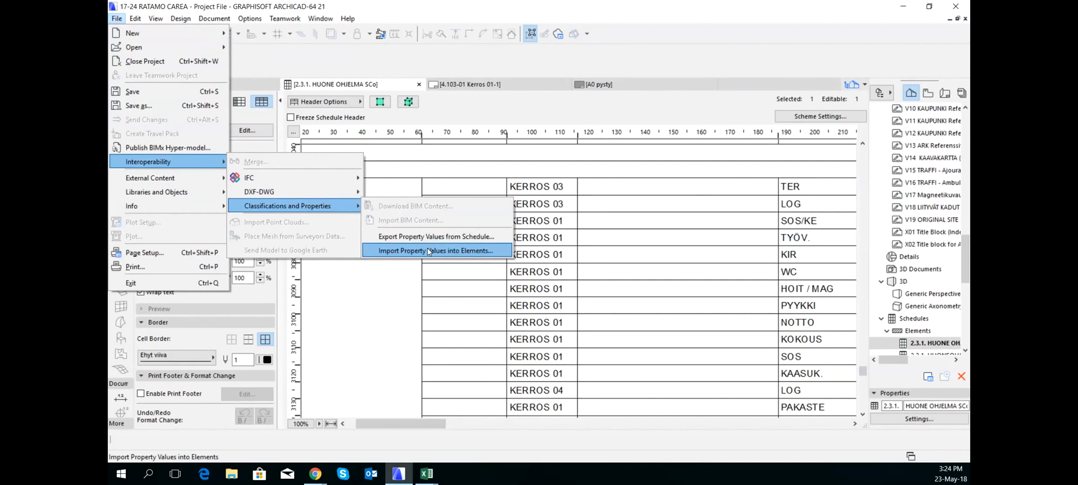
left_click(426, 250)
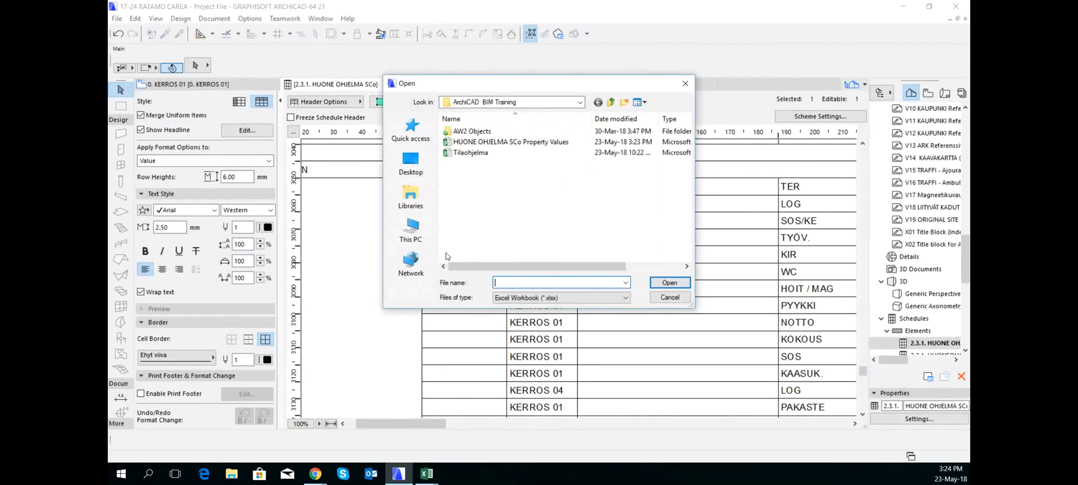
left_click(476, 142)
left_click(669, 282)
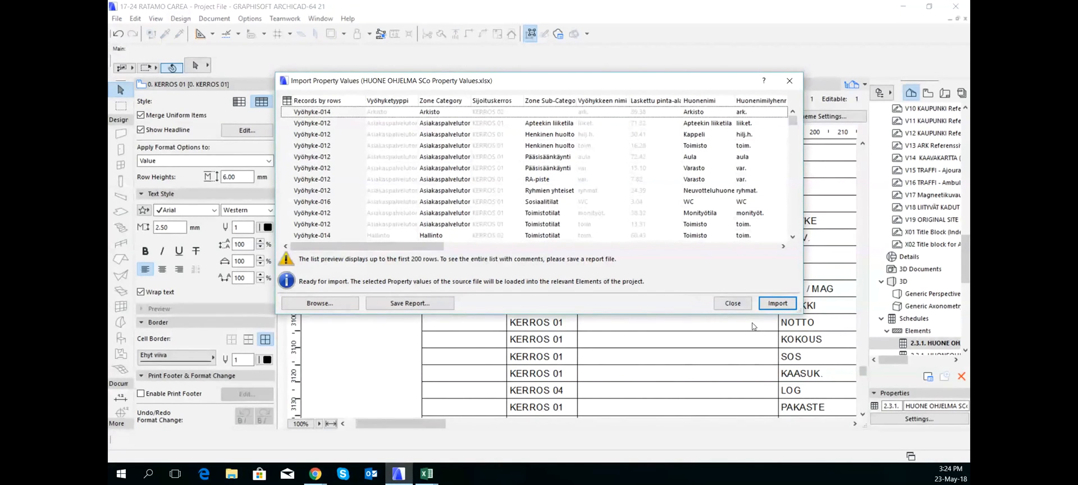
left_click(780, 303)
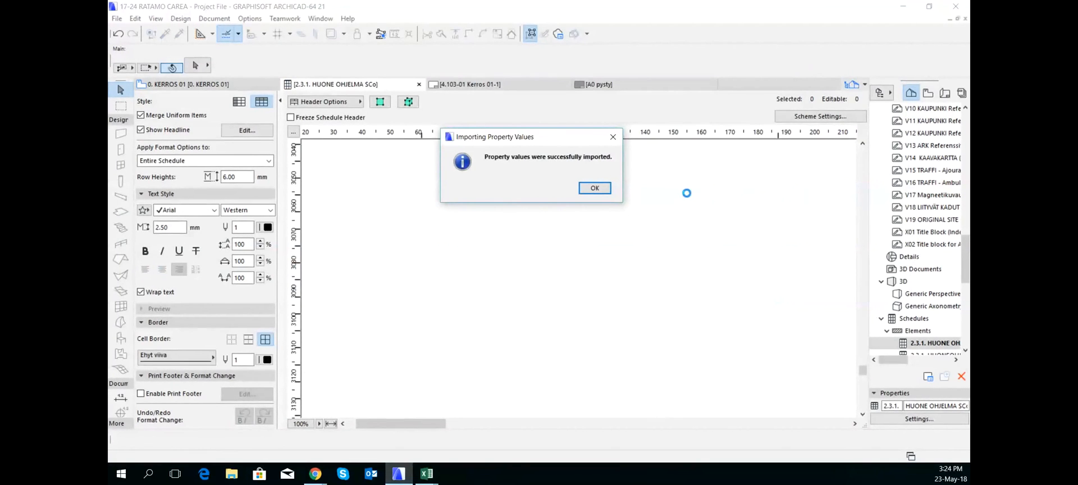
left_click(599, 190)
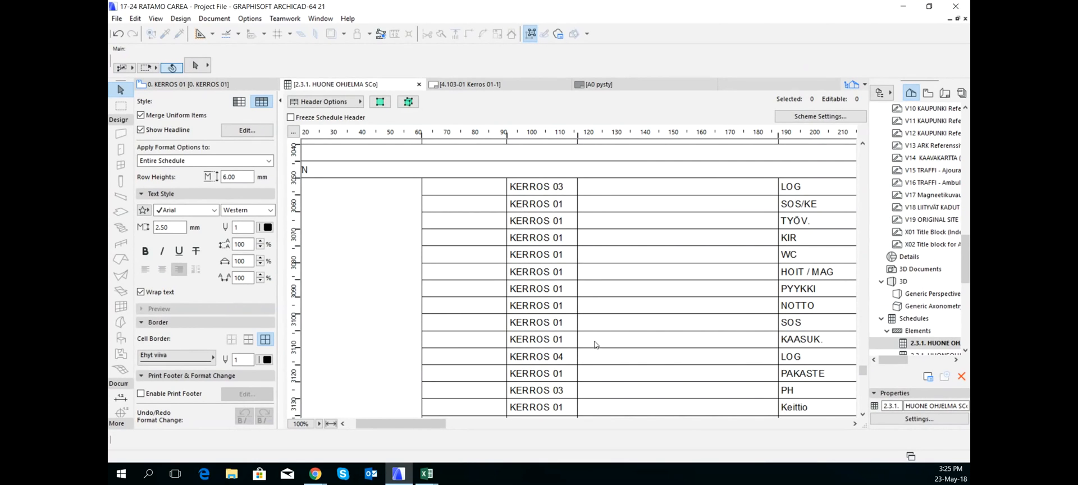
Switch to the HUONE OHJELMA SCo Property Values workbook in Excel and look across its further property columns.
left_click(428, 474)
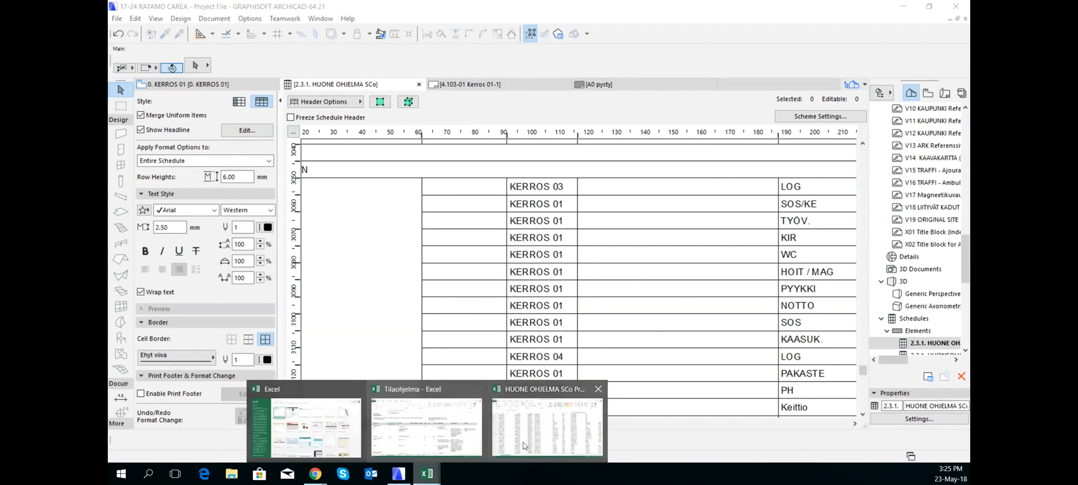
left_click(547, 433)
left_click_drag(684, 442, 863, 442)
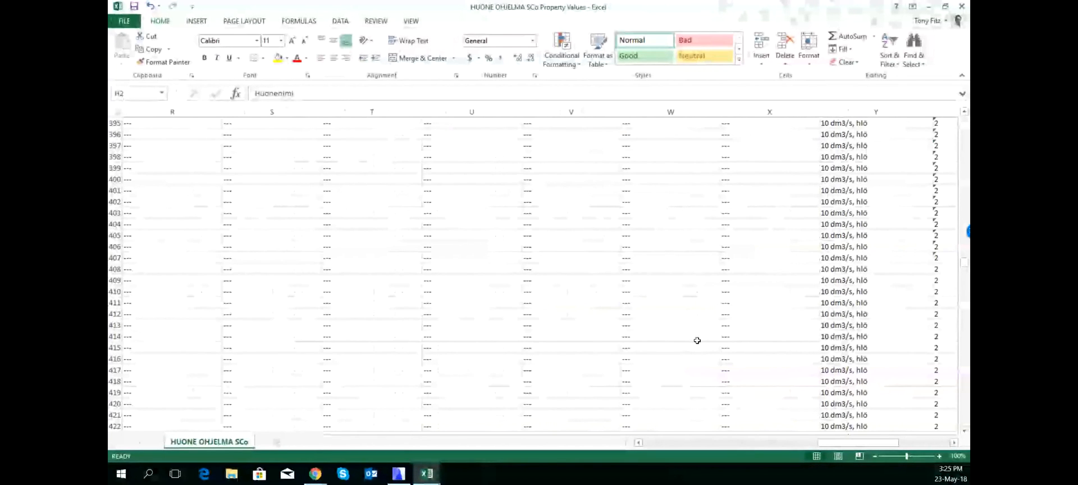
left_click(550, 271)
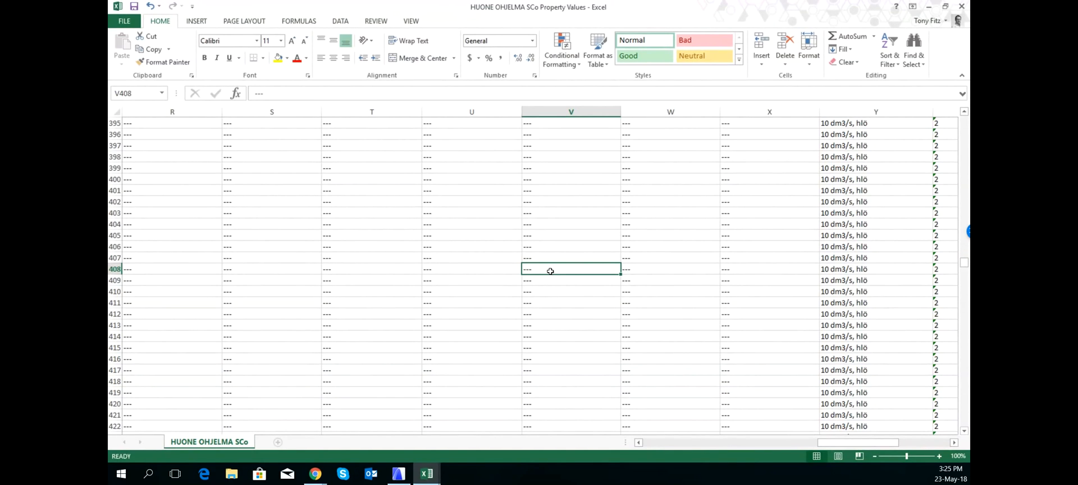
left_click(649, 443)
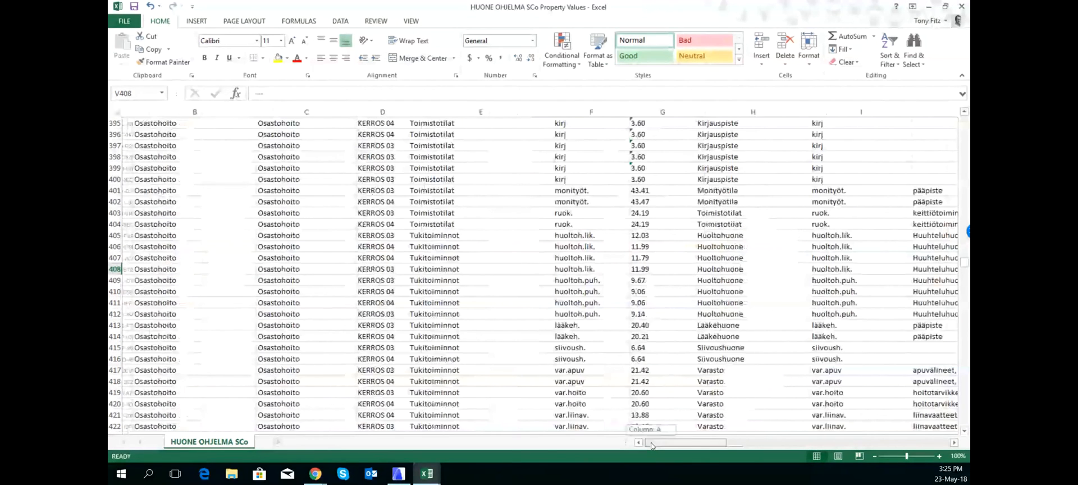
Return to the ArchiCAD schedule and check the imported categories of the TER and KOKOUS zones in the UNKNOWN group.
left_click(398, 473)
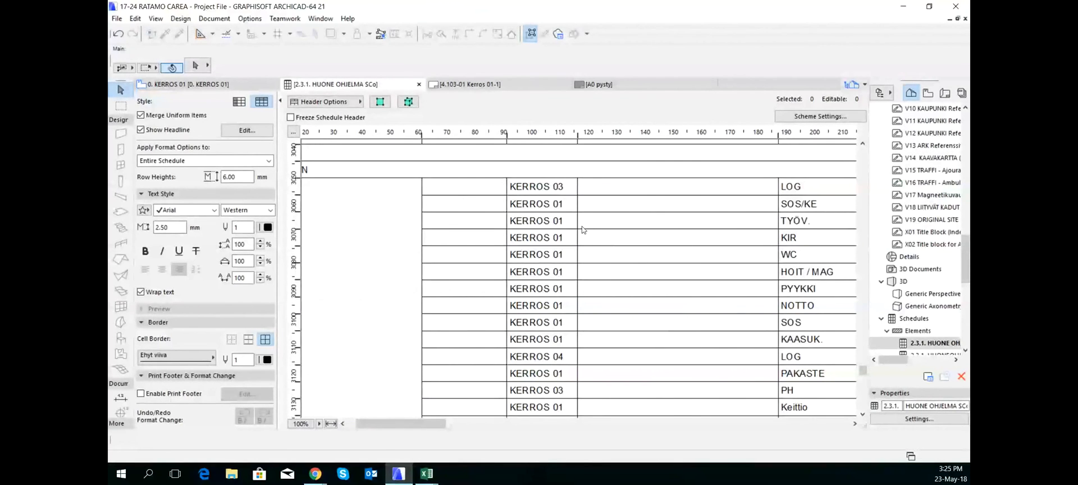
scroll(583, 229, "down", 5)
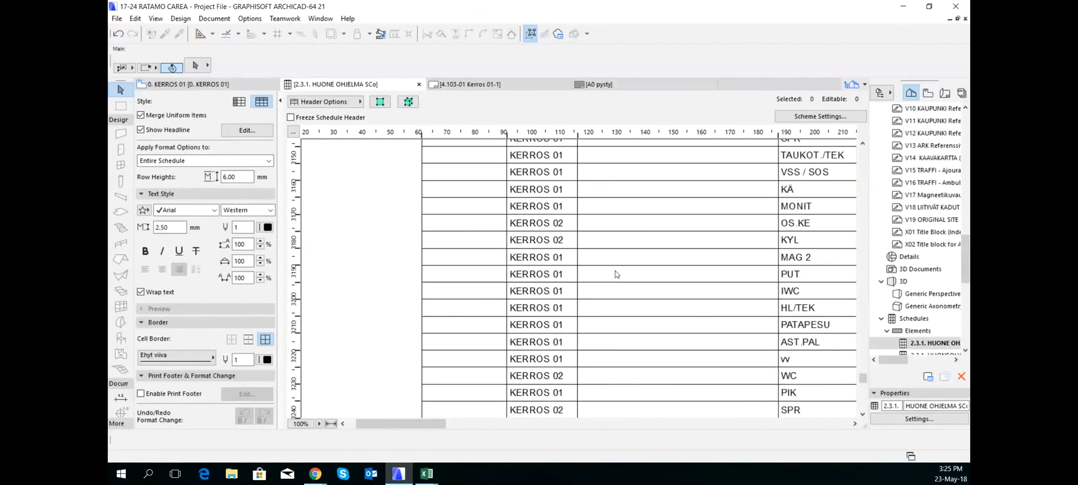
scroll(617, 274, "down", 7)
scroll(616, 274, "up", 2)
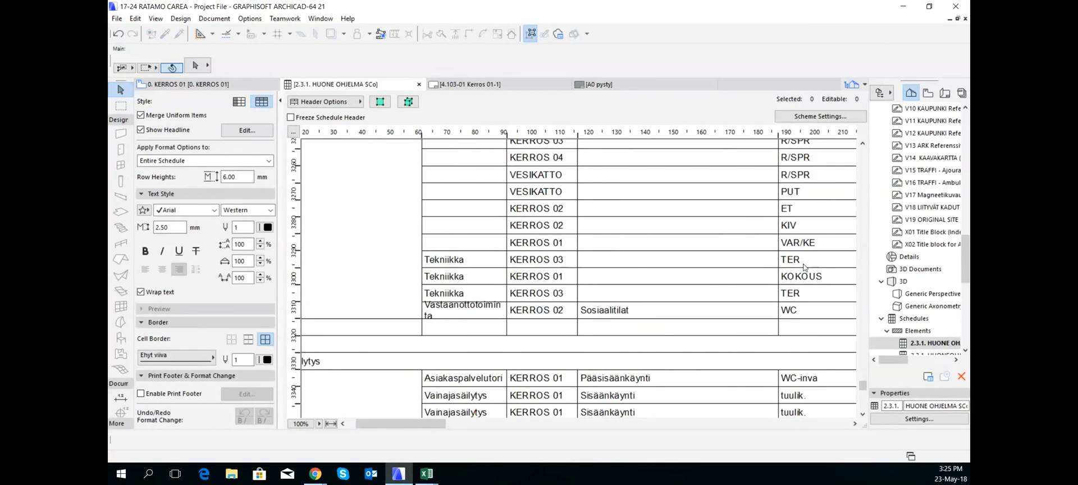
Copy Tekniikka from the KERROS 03 TER row and paste it as the zone category of the VESIKATTO R/SPR row.
left_click(455, 263)
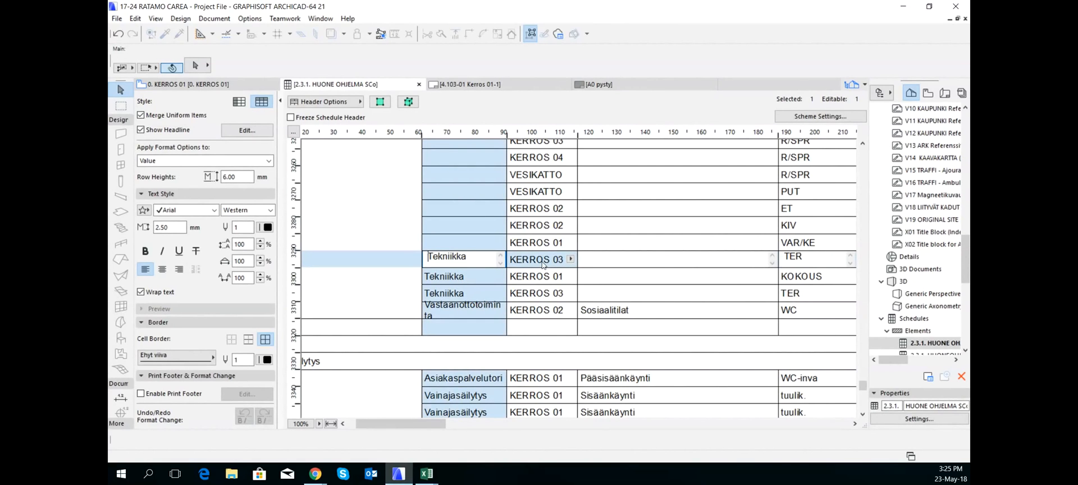
left_click(478, 256)
left_click_drag(477, 256, 424, 262)
key("ctrl+c")
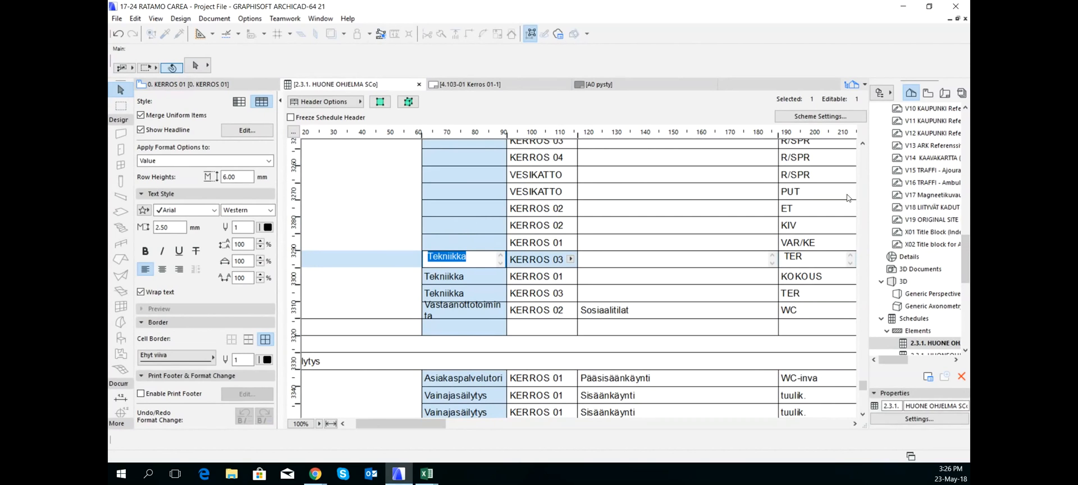
left_click(450, 176)
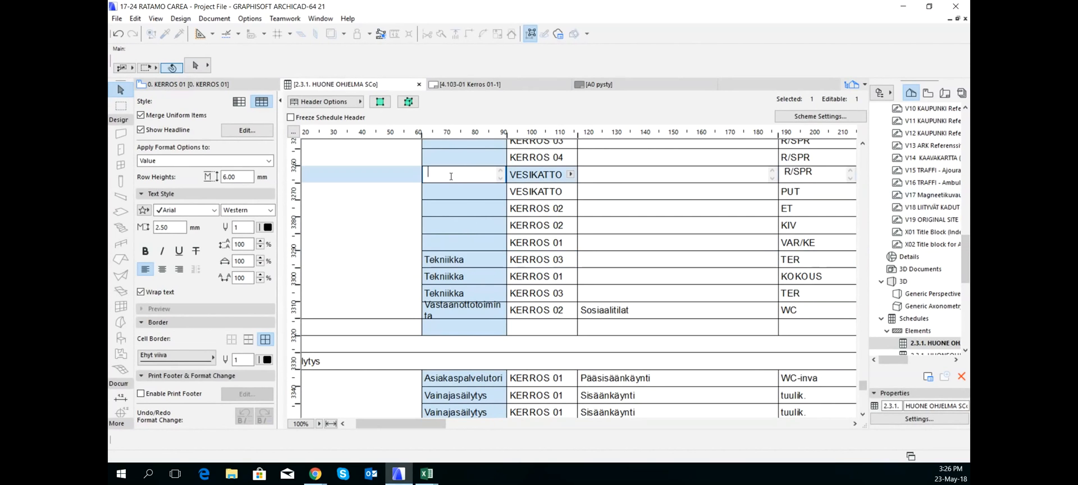
key("ctrl+v")
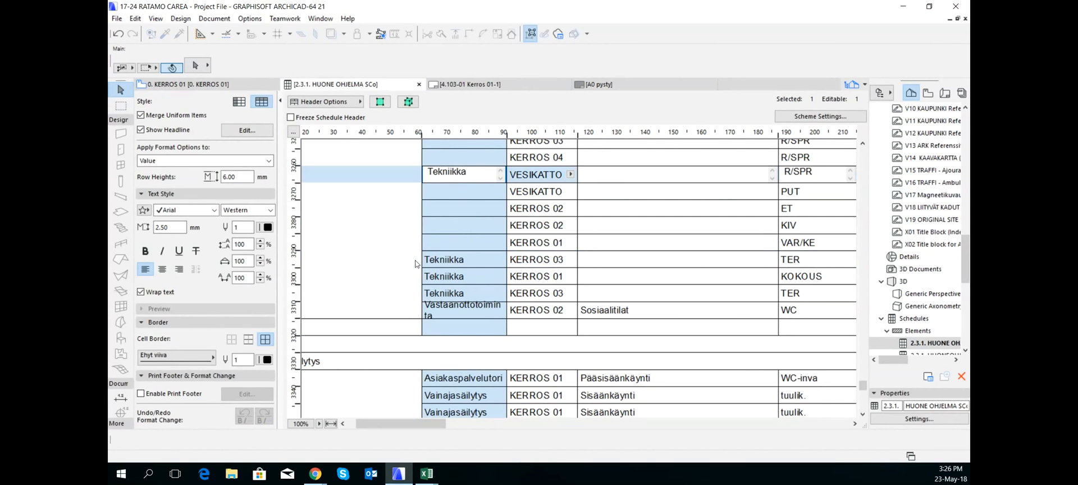
Locate the KERROS 03 TER zone from the schedule on the floor plan and check its Zone Category property in its settings.
left_click(466, 258)
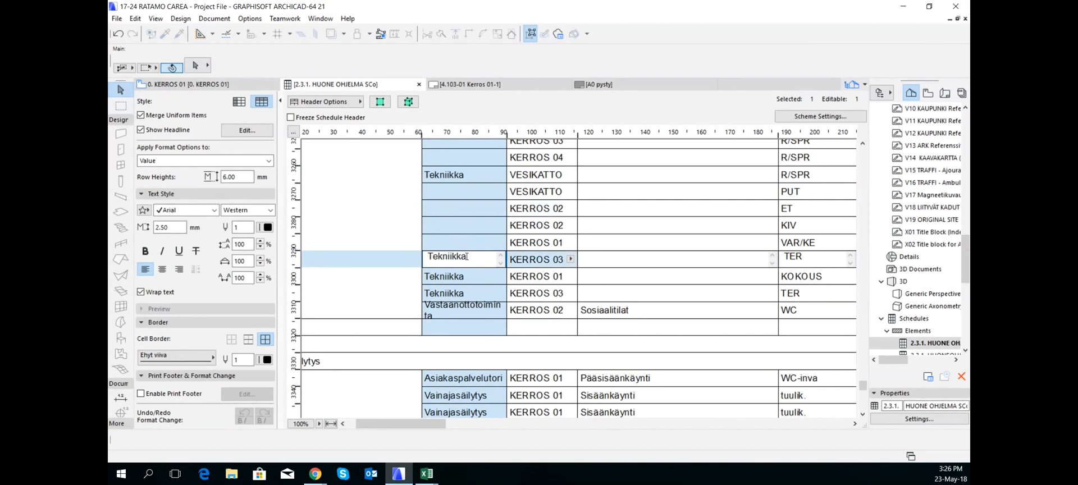
left_click(380, 102)
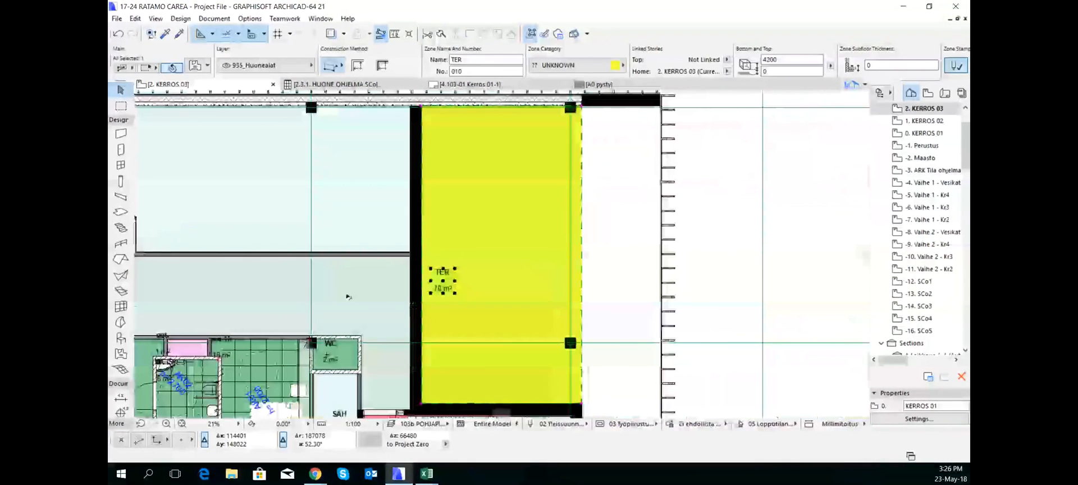
left_click(197, 66)
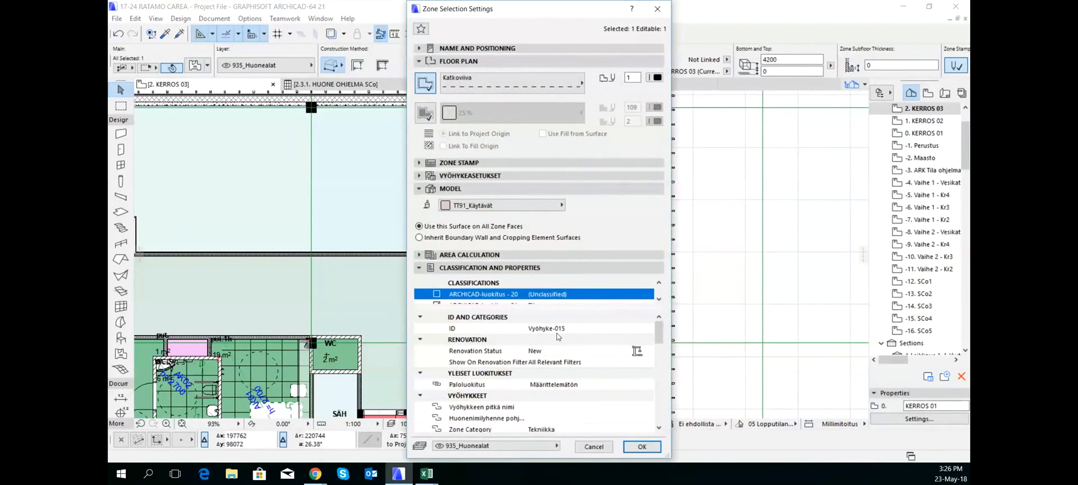
scroll(577, 405, "down", 1)
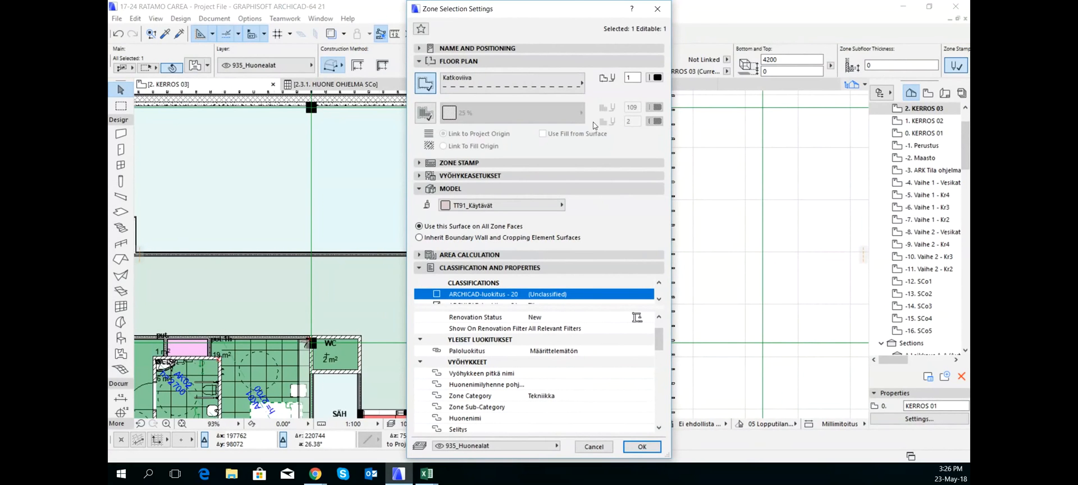
Set the TER zone's category to 004 TEK Tekniikka and apply the settings.
left_click(527, 46)
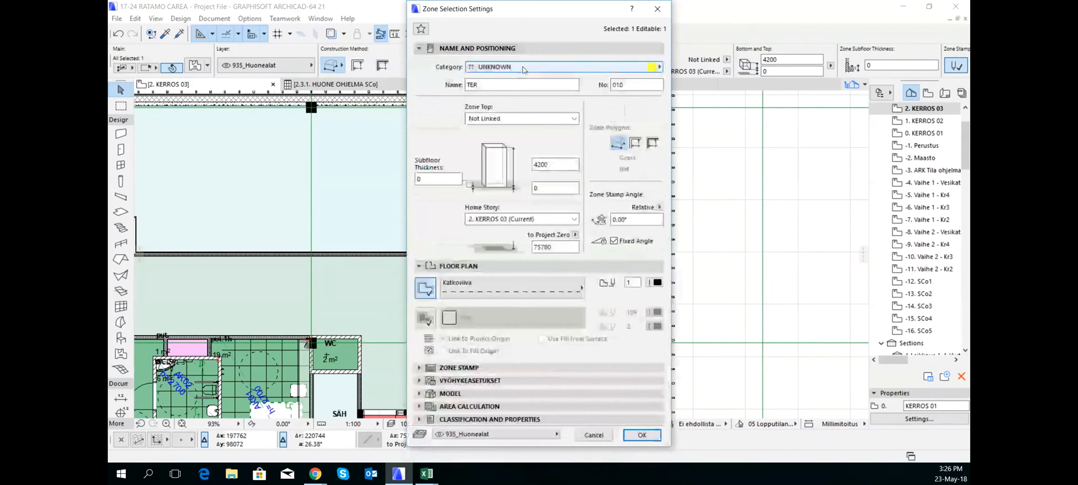
left_click(525, 67)
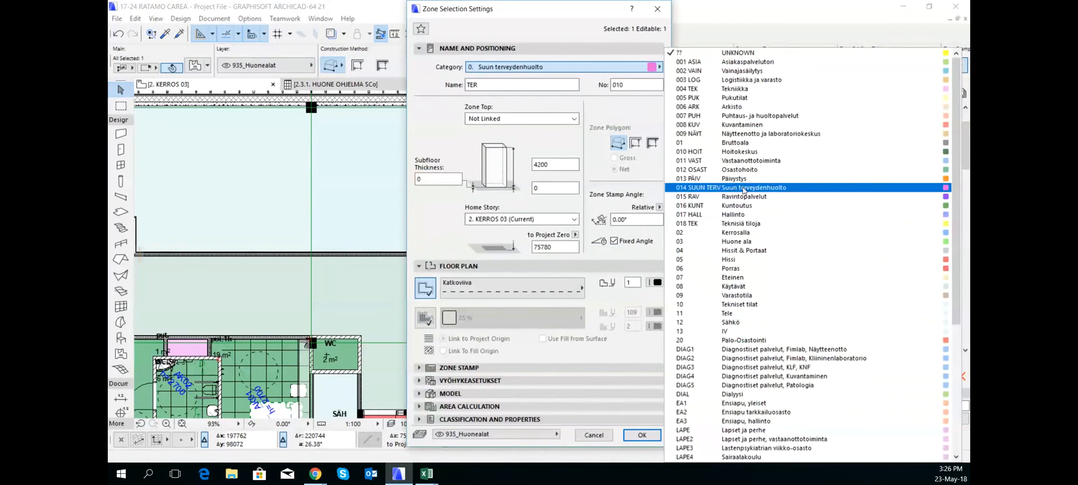
left_click(735, 89)
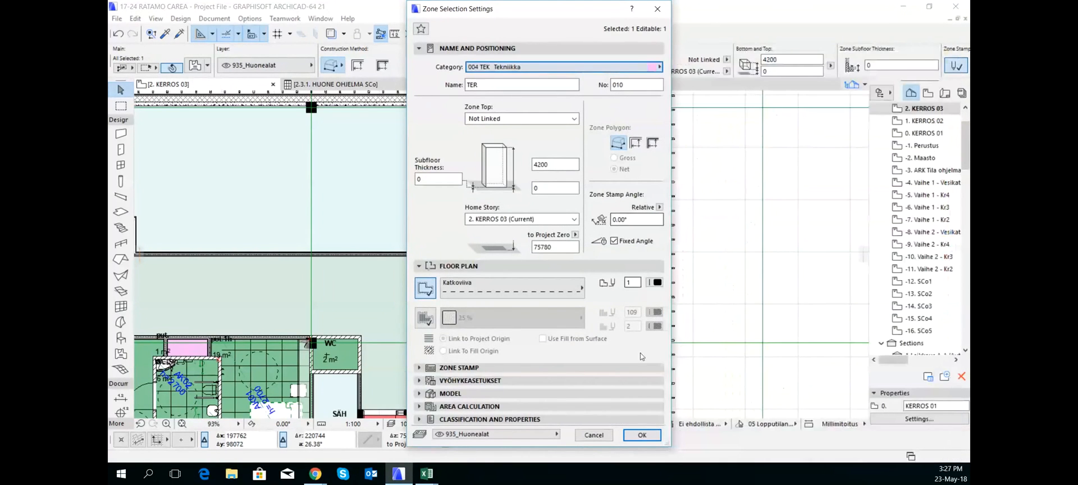
left_click(642, 435)
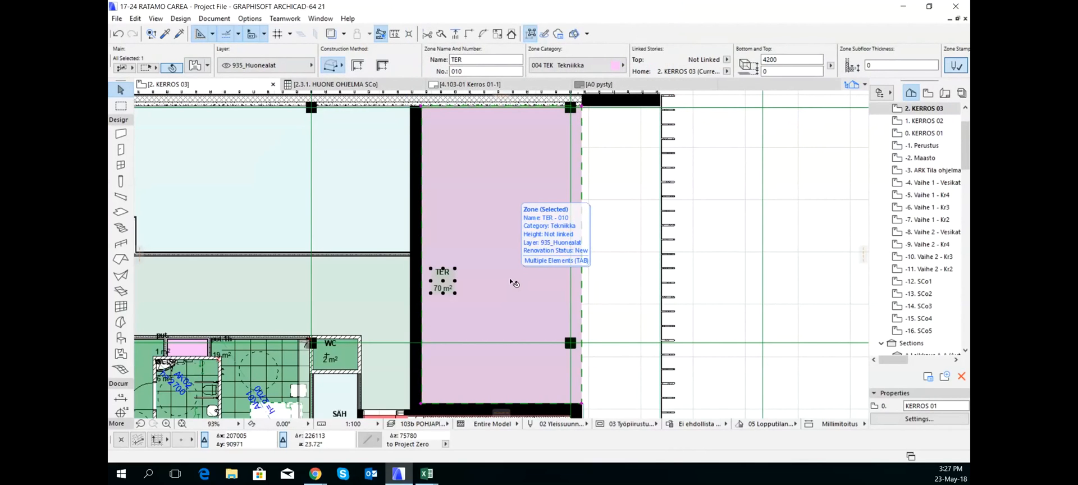
Check the TER zone's category colour against the surrounding zones on the KERROS 03 plan.
scroll(477, 278, "down", 5)
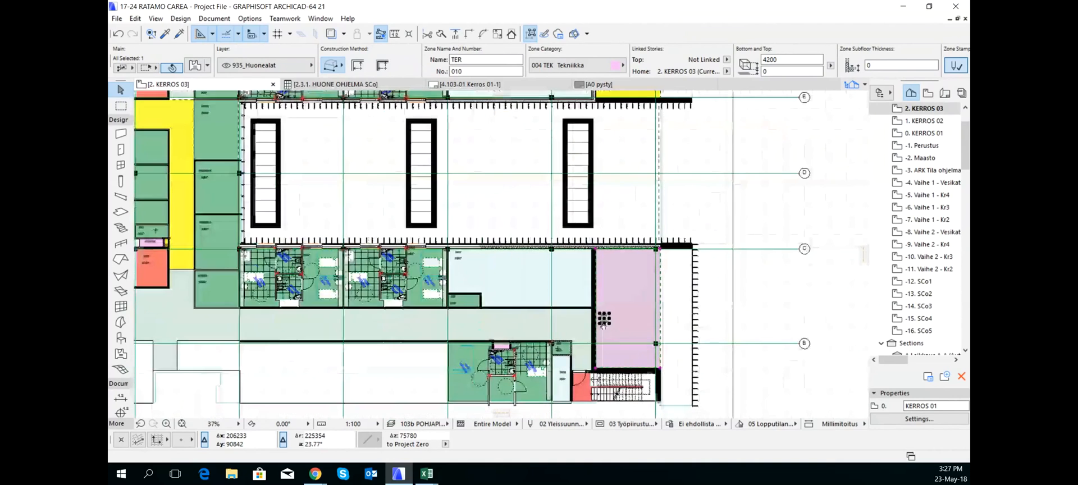
left_click(501, 198)
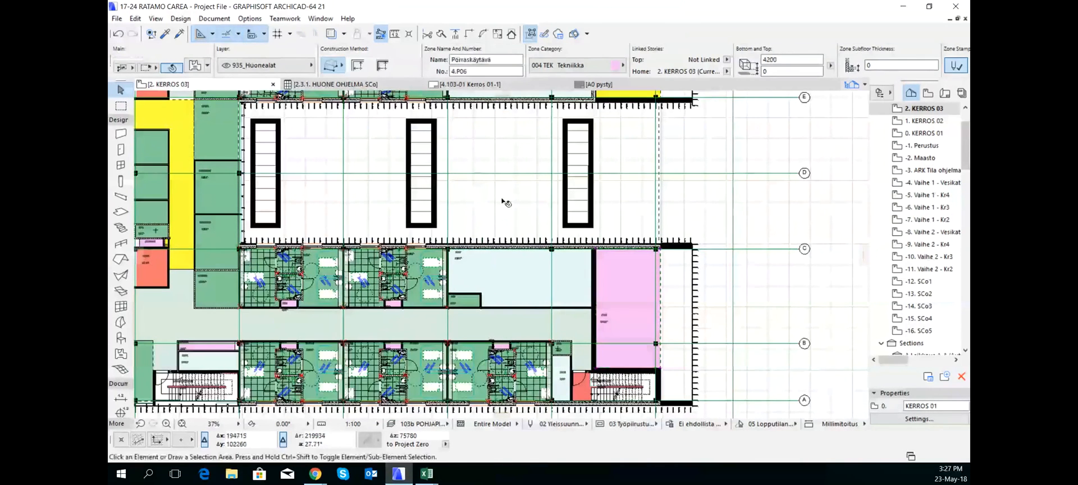
left_click(599, 322)
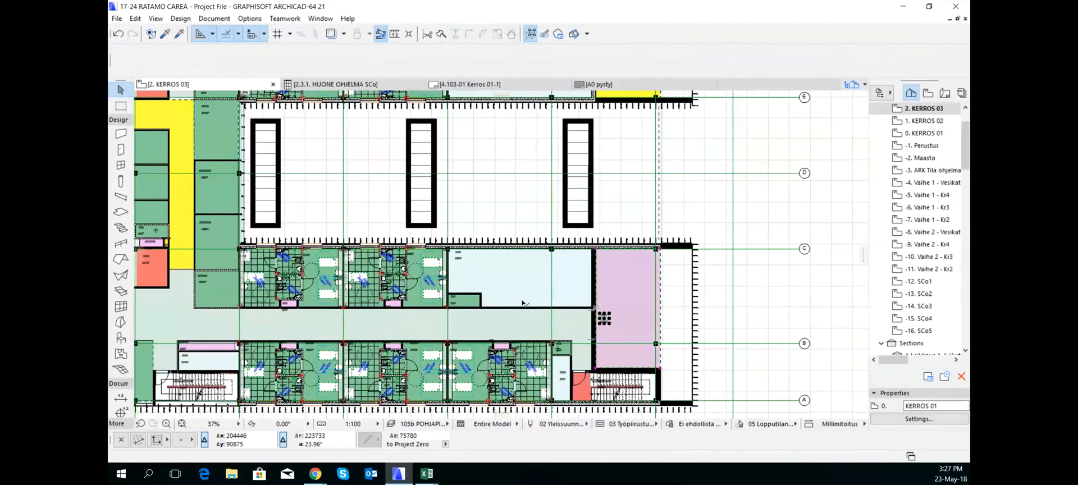
scroll(439, 274, "up", 5)
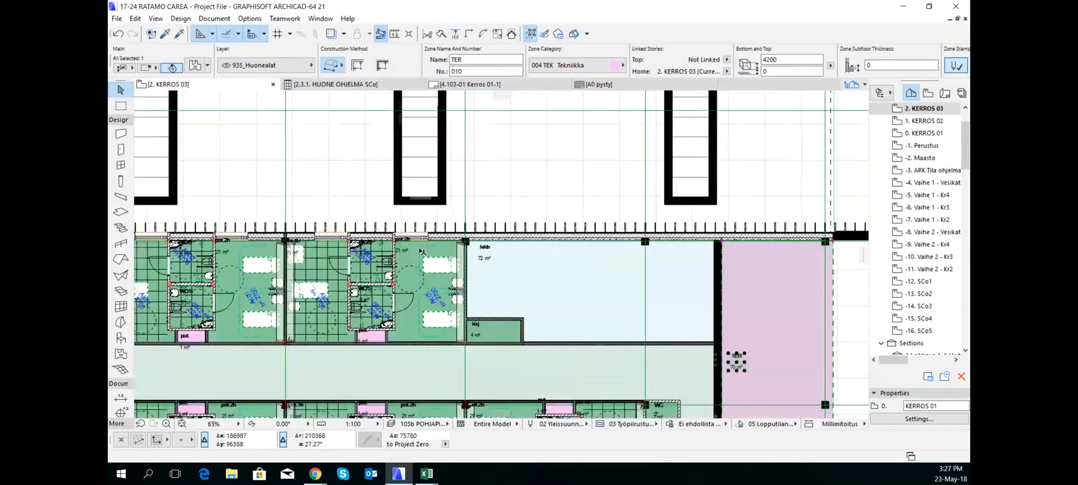
Review the imported properties of the 21 m² pot.2h zone beside lvkh, including its Sijoittuminen value, in the zone settings.
left_click(383, 236)
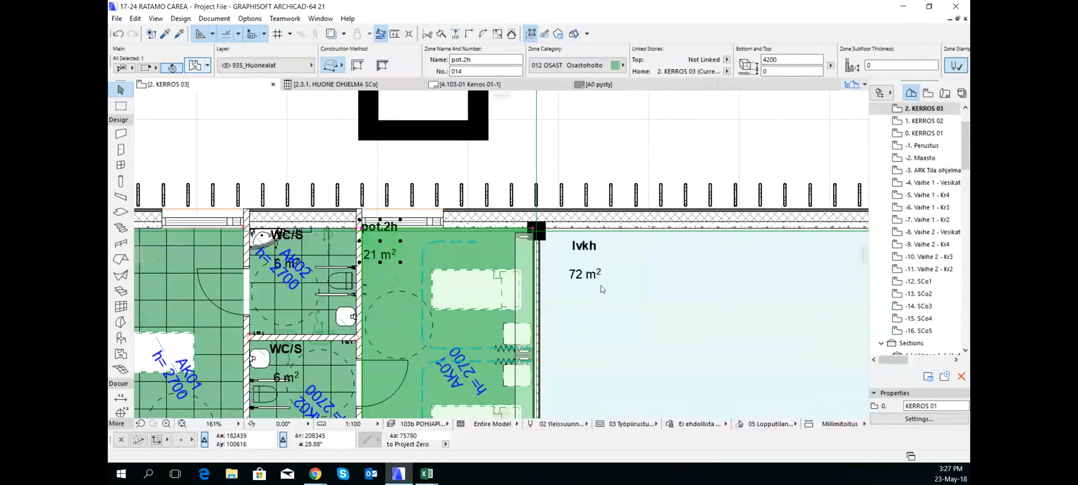
key("ctrl+t")
left_click(526, 425)
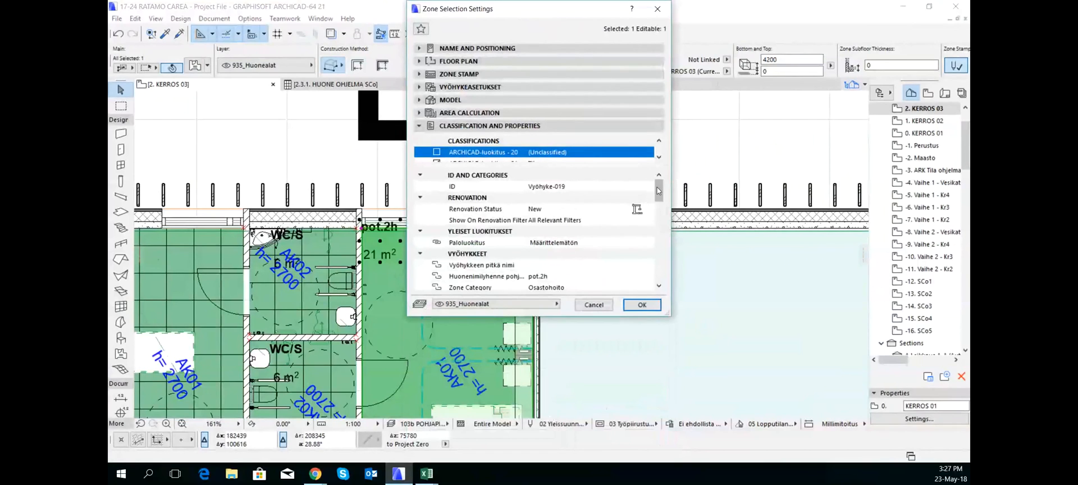
left_click_drag(657, 187, 657, 219)
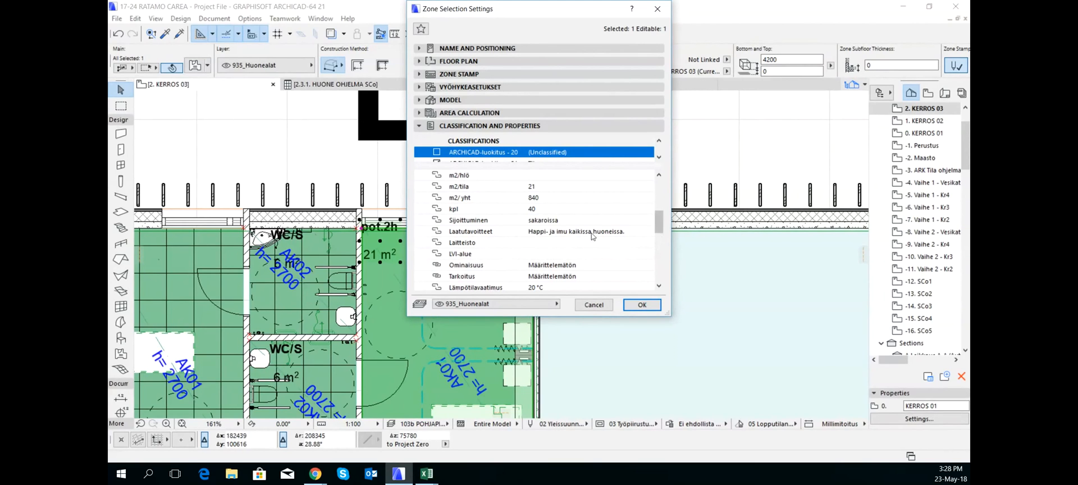
left_click(545, 221)
left_click_drag(563, 221, 528, 222)
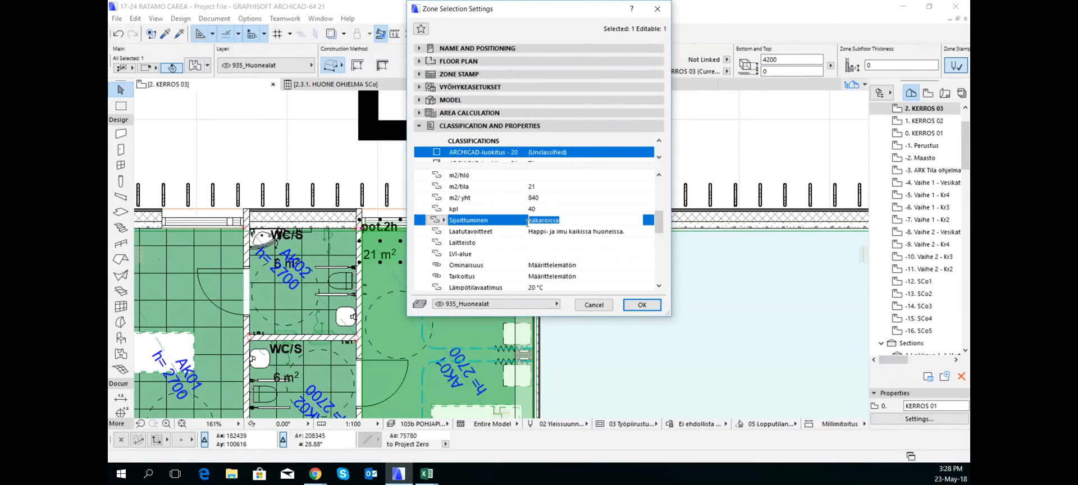
left_click(642, 304)
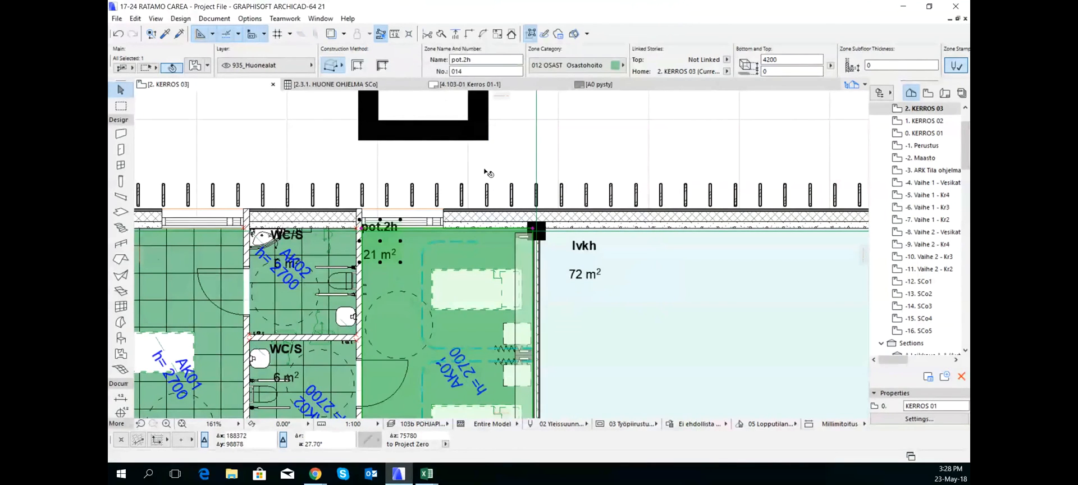
Add the Sijoittuminen property from the VYÖHYKKEET group as a criterion in Find & Select.
left_click(532, 151)
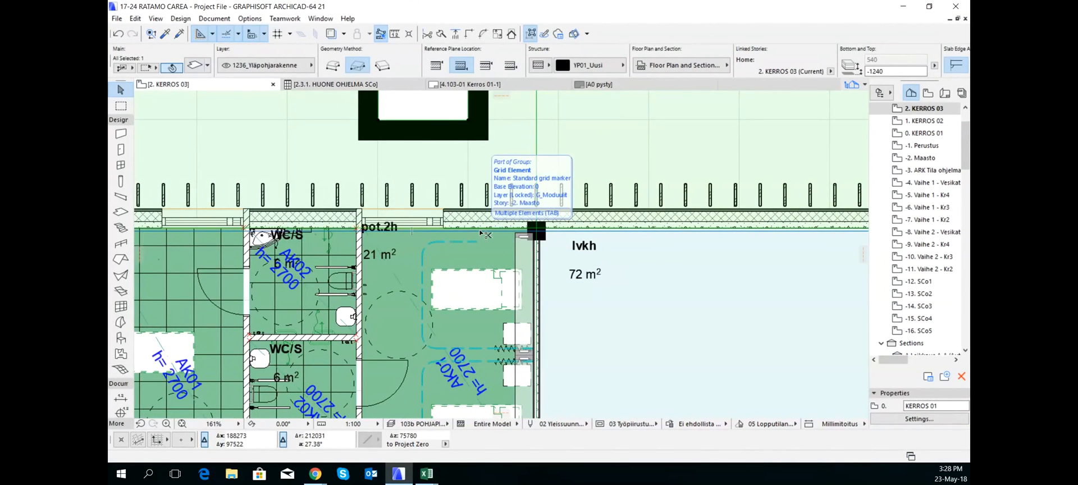
key("ctrl+f")
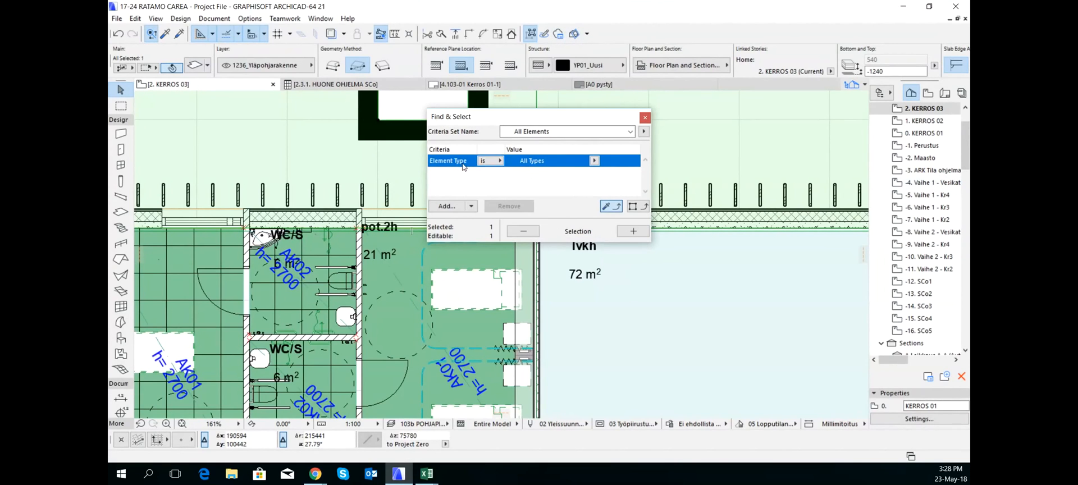
left_click(446, 206)
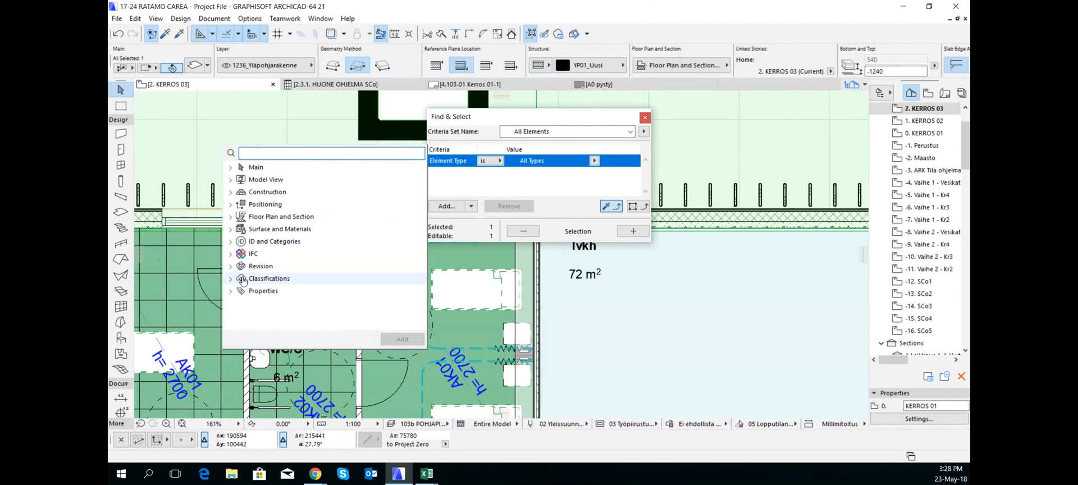
left_click(231, 291)
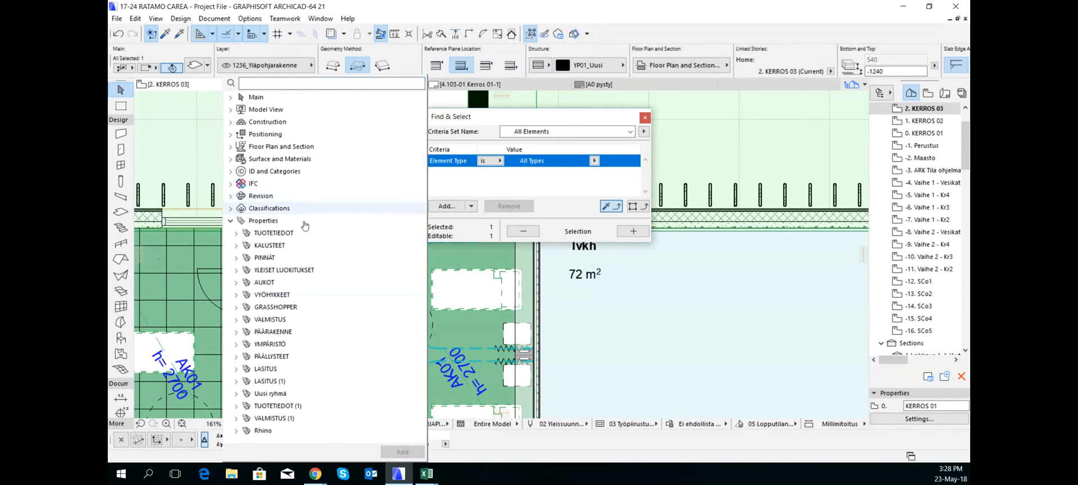
left_click(279, 294)
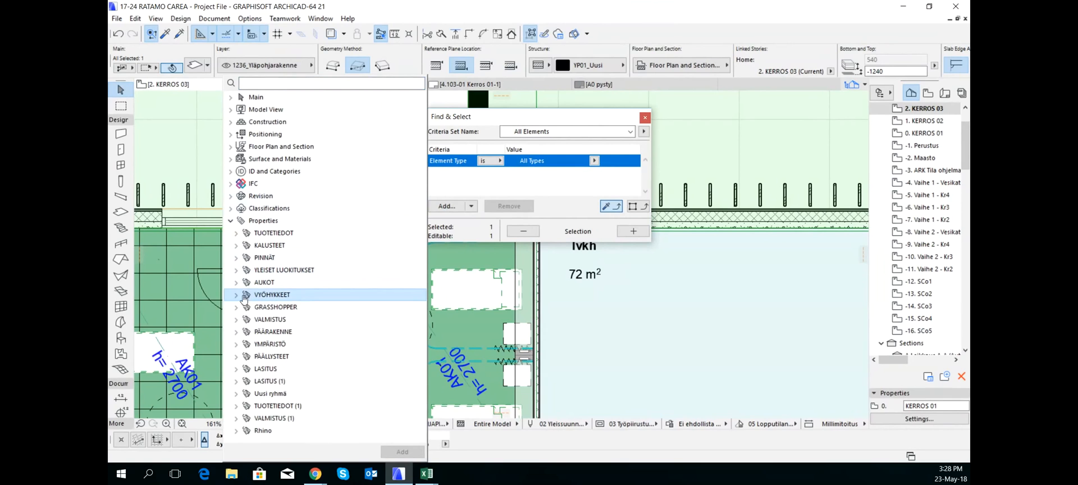
left_click(235, 295)
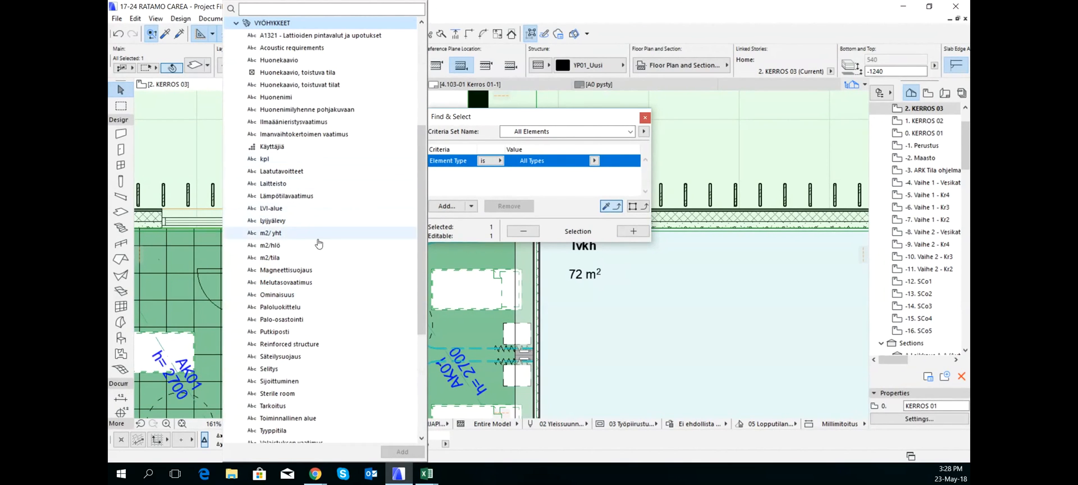
scroll(296, 337, "down", 1)
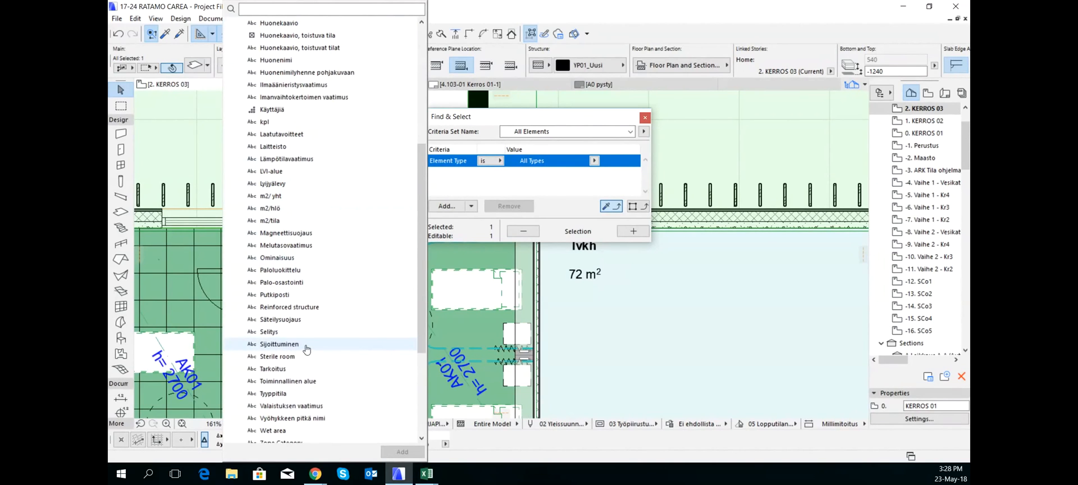
left_click(307, 349)
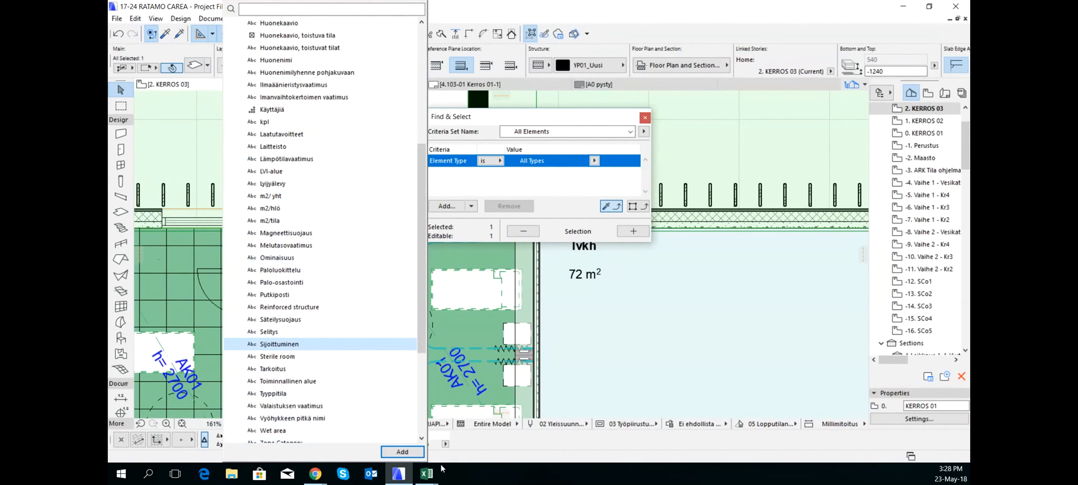
left_click(412, 453)
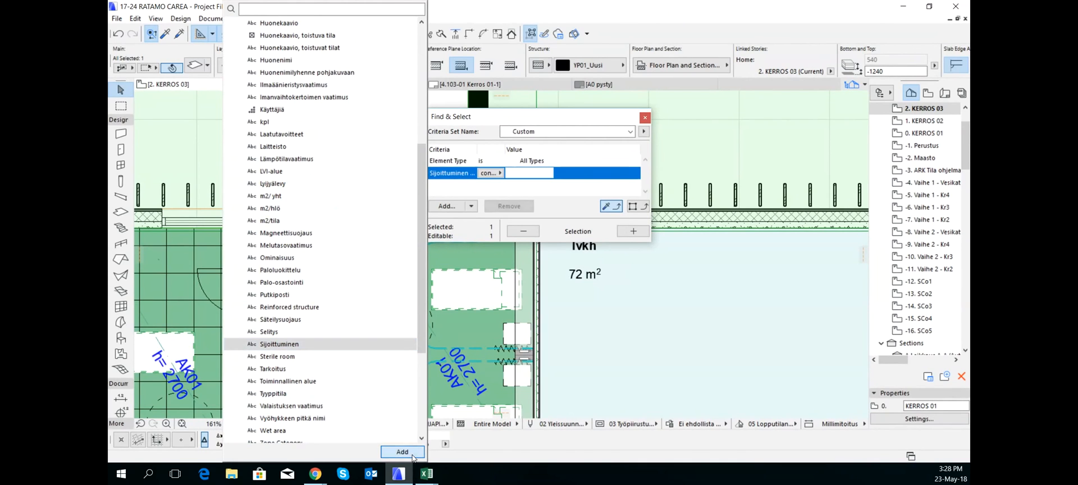
Set the Sijoittuminen criterion to sakaroissa, add the matching elements to the selection and close Find & Select.
left_click(522, 172)
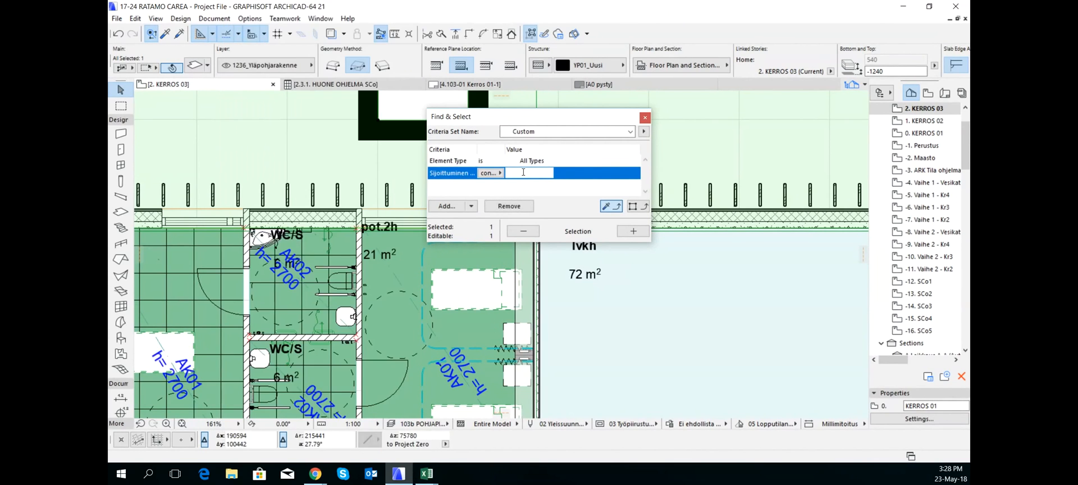
type("sakaroissa")
left_click(633, 231)
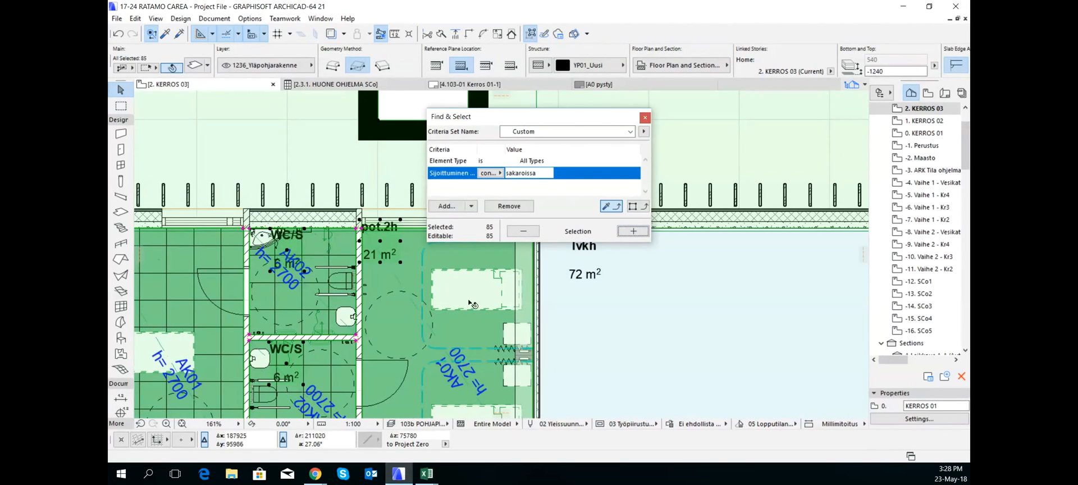
left_click(644, 118)
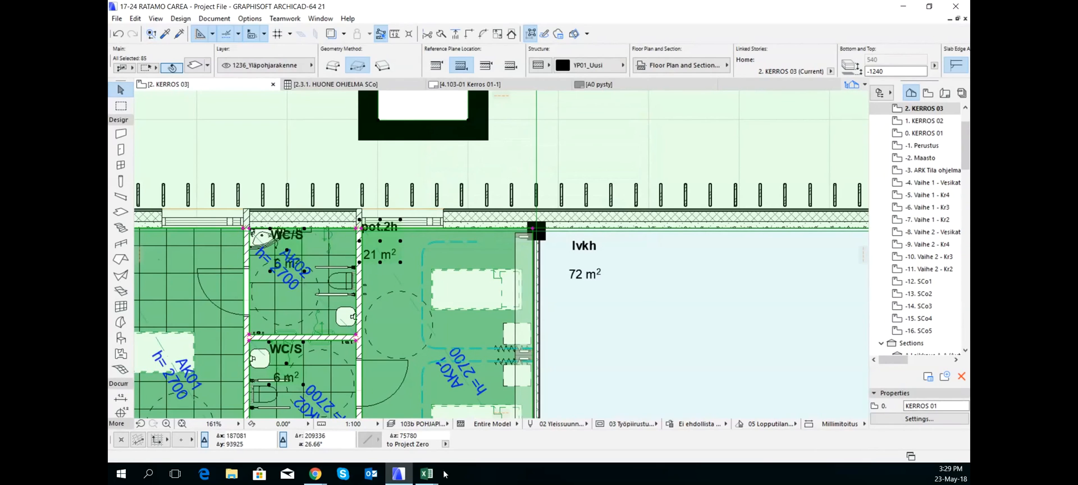
Switch to the Tilaohjelma workbook in Excel and examine the Pääsisäänkäynti and Henkinen huolto room groups on the Asiakaspalvelutori sheet.
mouse_move(426, 473)
left_click(429, 436)
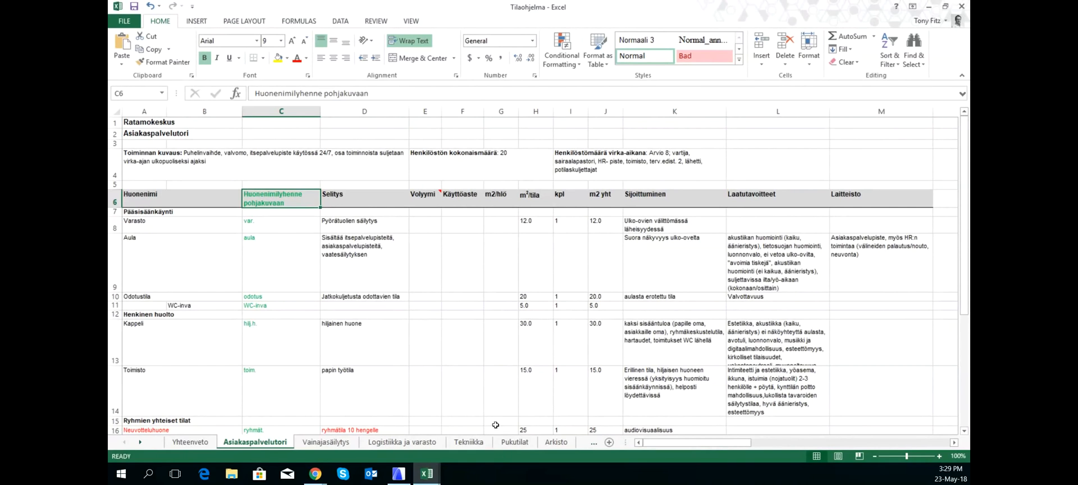
left_click(137, 214)
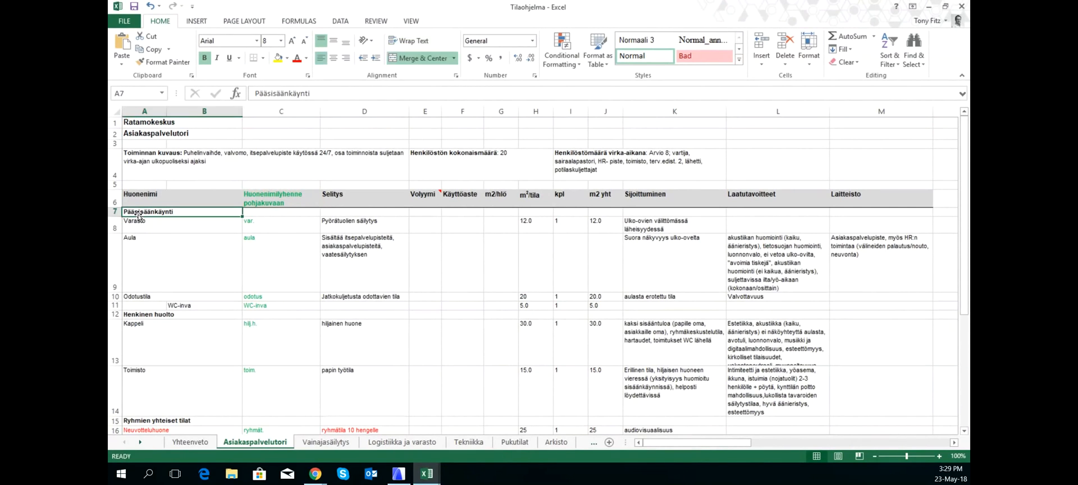
key("Down")
left_click(145, 312)
scroll(147, 320, "down", 2)
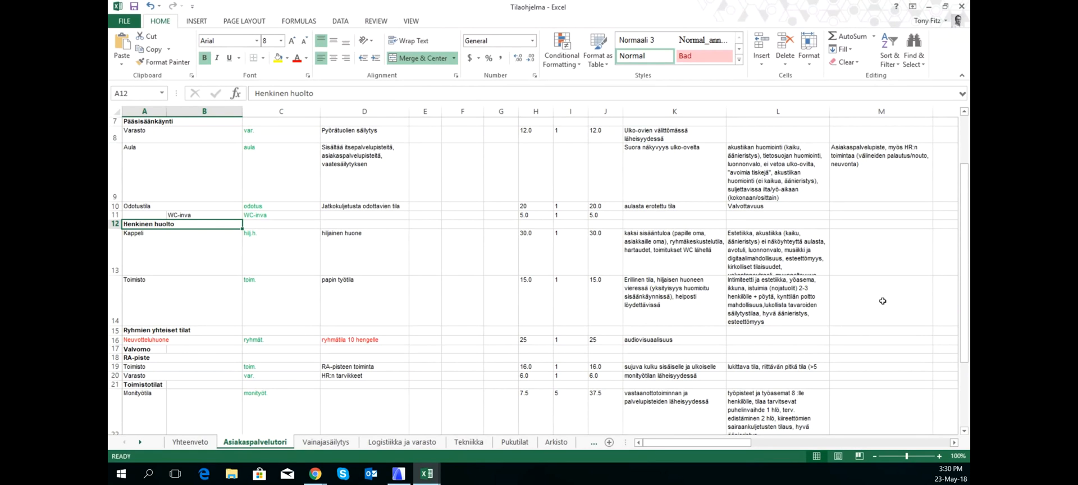
Return to the HUONE OHJELMA SCo schedule in ArchiCAD and look through its zone areas beside the imported room programme columns.
left_click(931, 6)
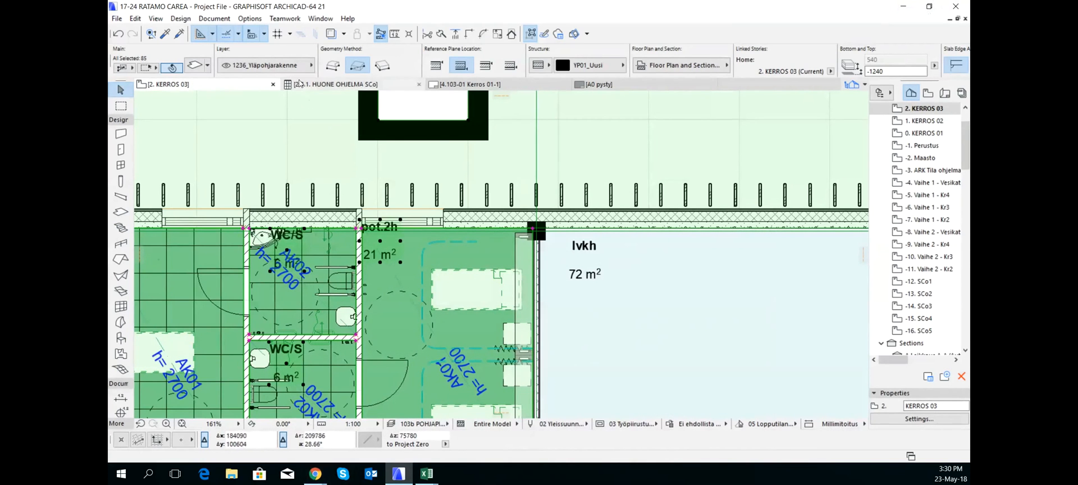
left_click(365, 85)
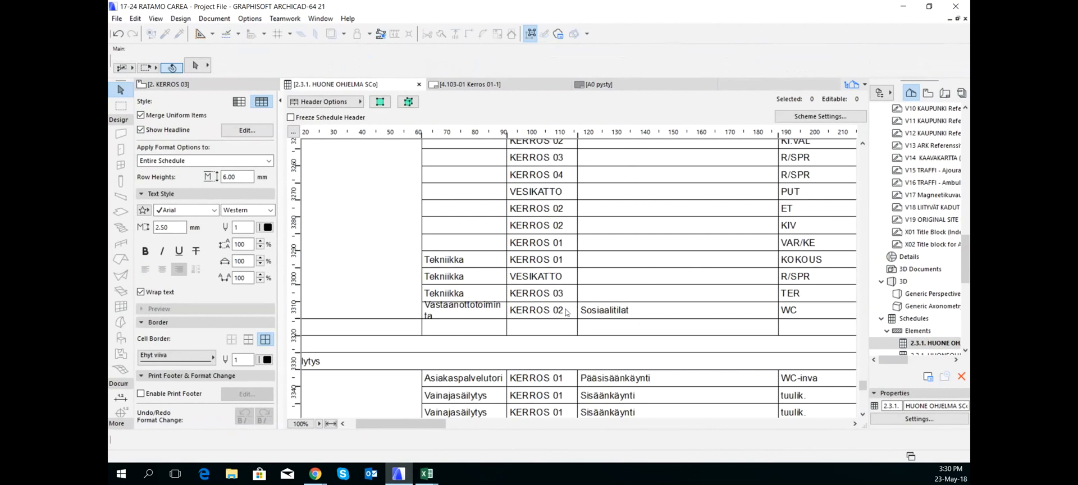
scroll(567, 313, "down", 5)
left_click_drag(416, 429, 479, 423)
scroll(587, 302, "up", 20)
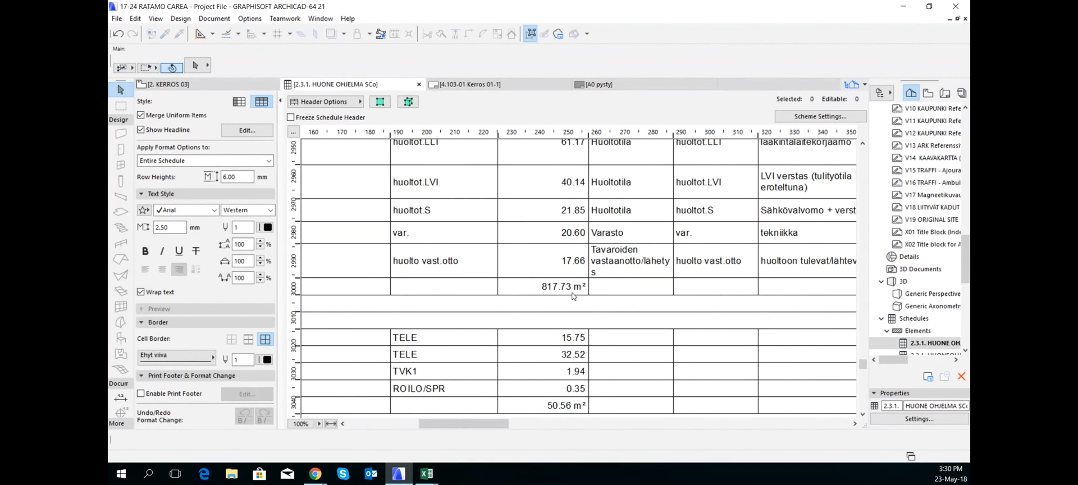
Review the HUONE OHJELMA SCo scheme settings without changes, and examine the Osastohoito rows in the Property Values workbook in Excel.
left_click(831, 118)
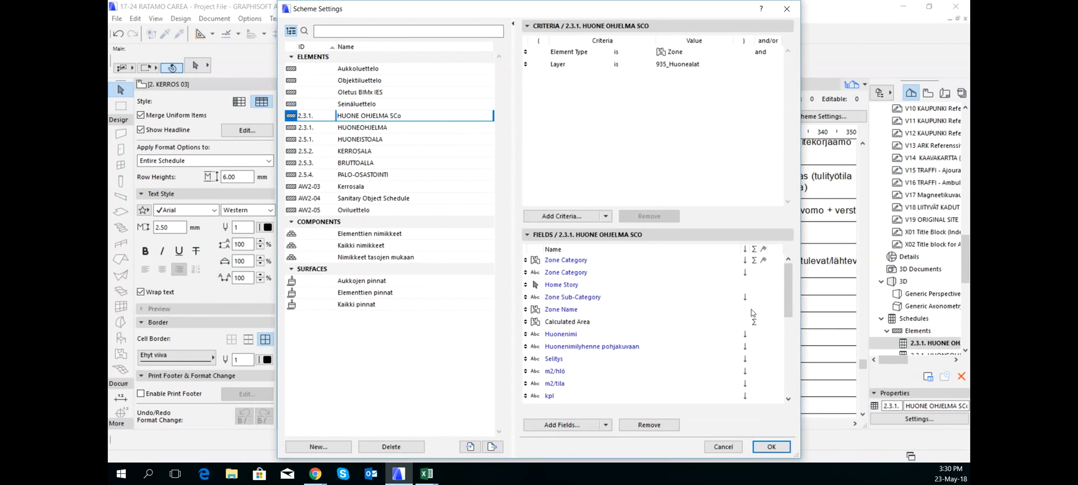
left_click(740, 447)
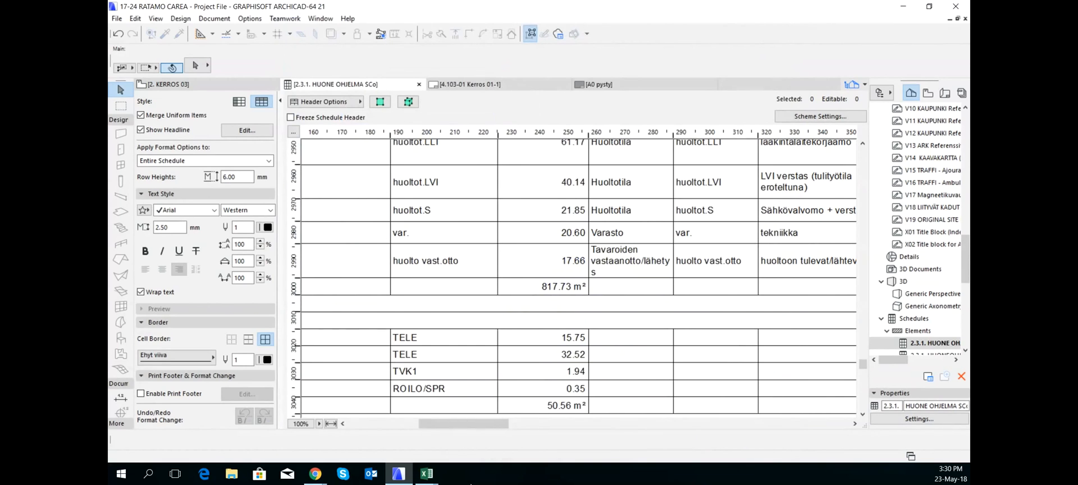
mouse_move(427, 473)
left_click(524, 432)
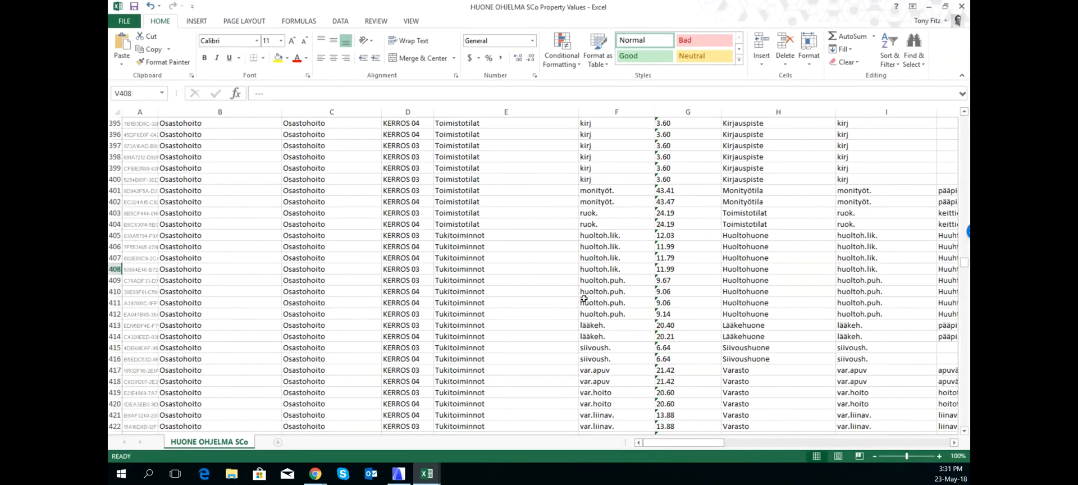
scroll(320, 266, "up", 8)
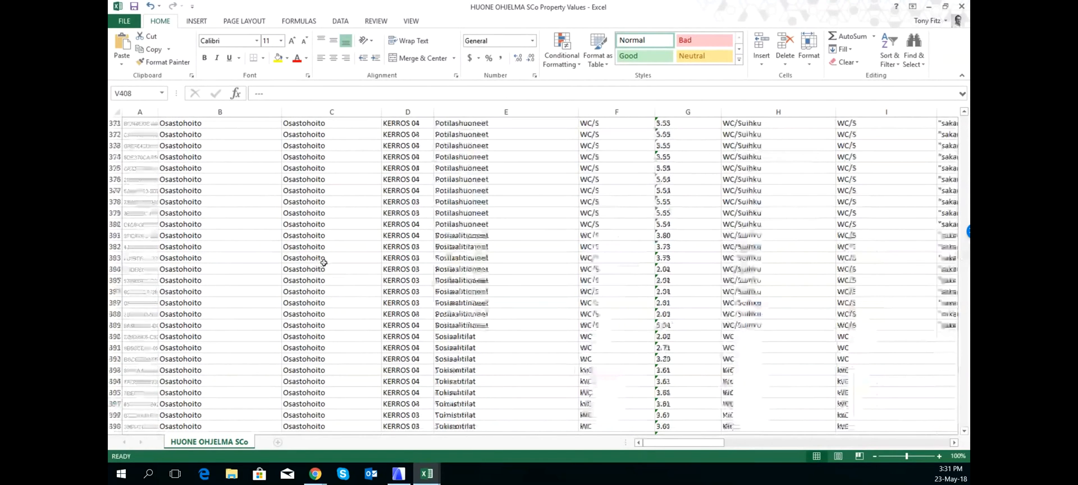
scroll(323, 262, "up", 3)
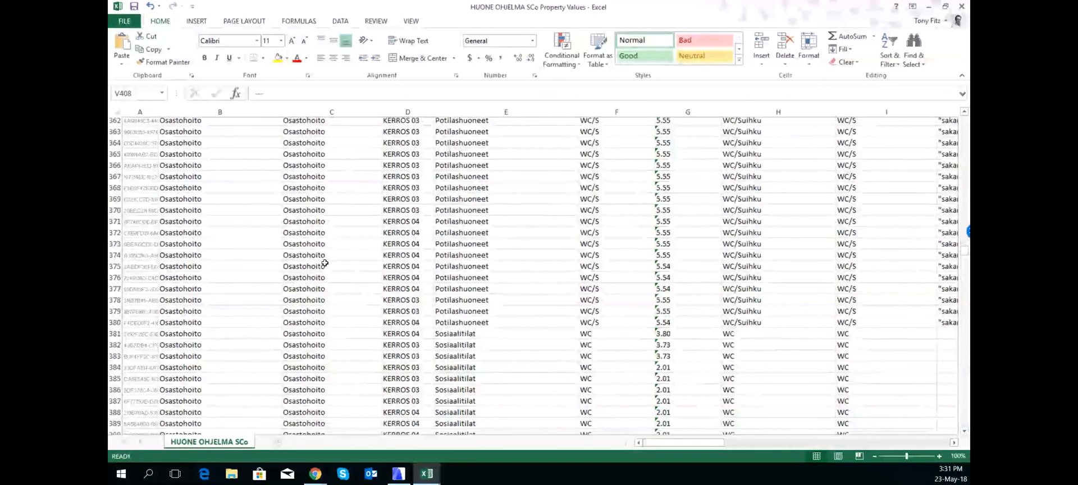
scroll(325, 263, "down", 4)
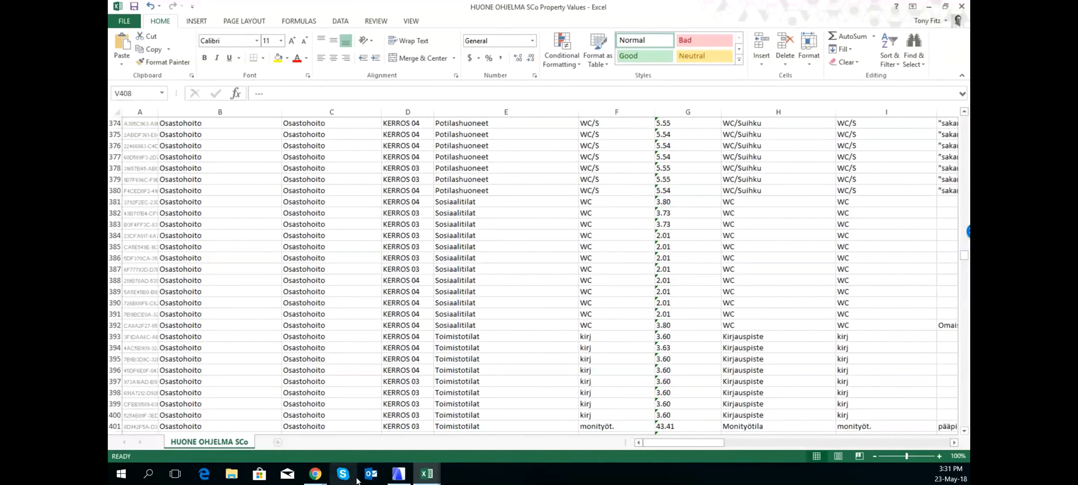
Return to the KERROS 03 floor plan in ArchiCAD and select the pink TER zone by its stamp.
left_click(399, 473)
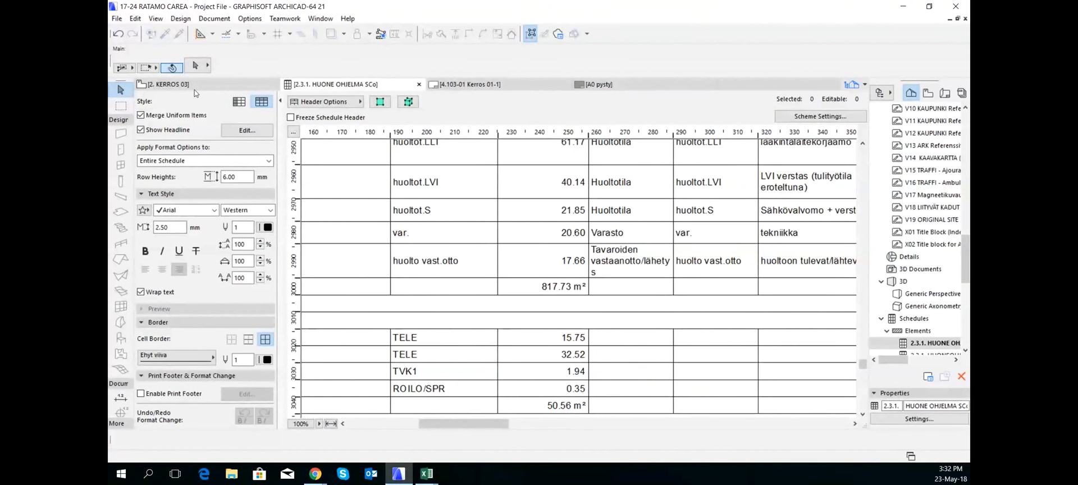
left_click(168, 84)
scroll(710, 297, "down", 3)
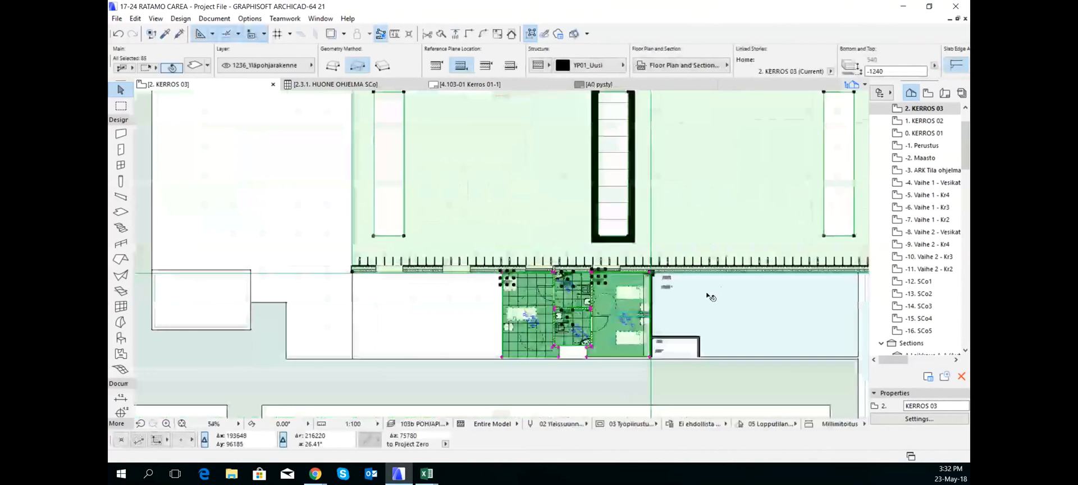
scroll(710, 296, "down", 4)
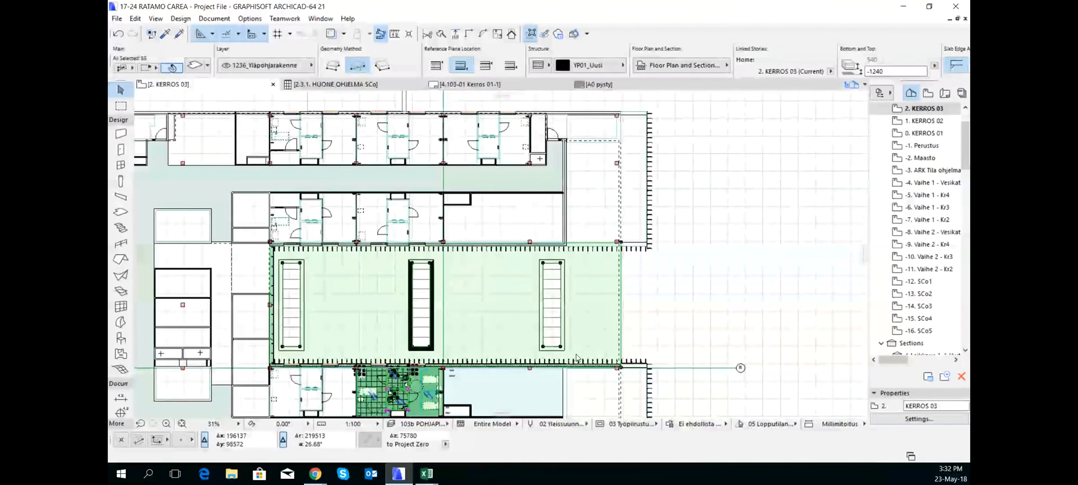
scroll(578, 356, "down", 1)
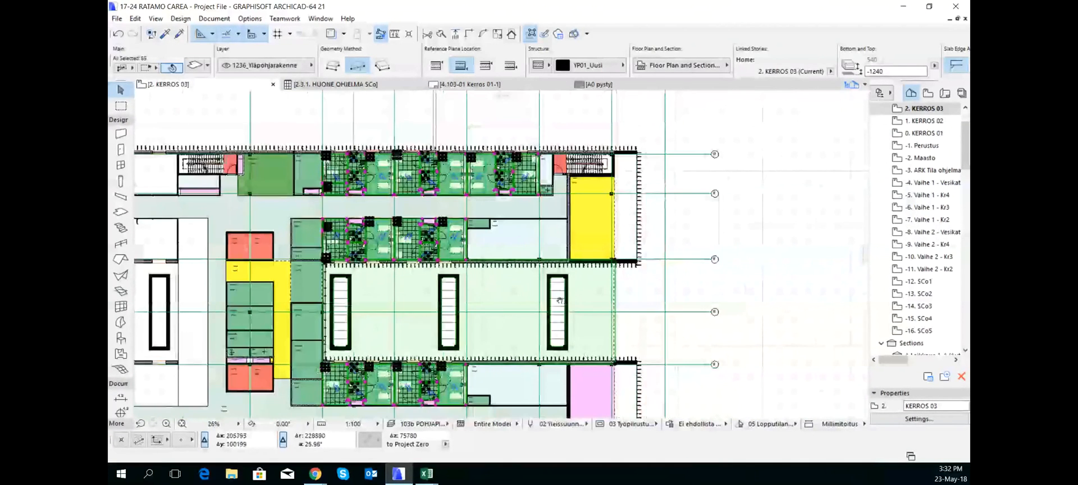
scroll(559, 300, "up", 10)
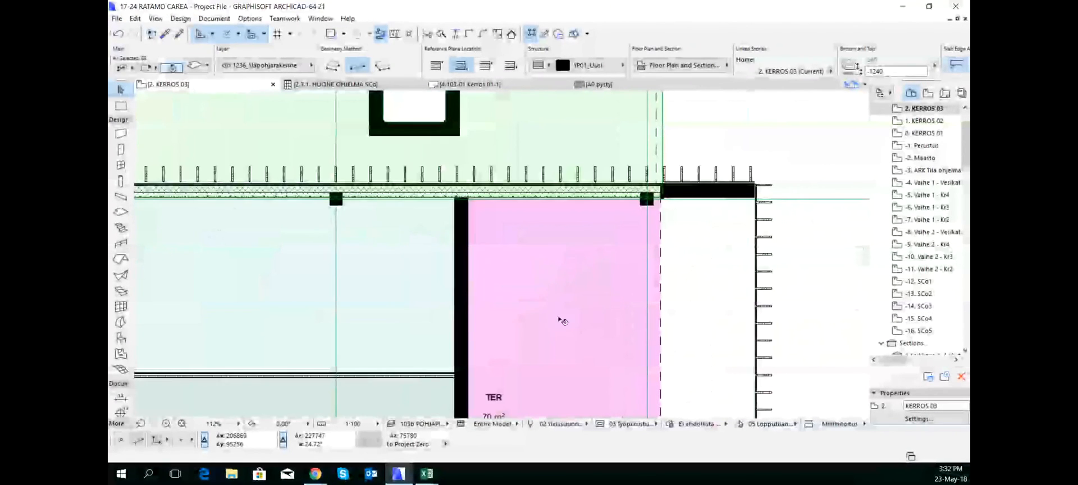
middle_click_drag(530, 348, 542, 250)
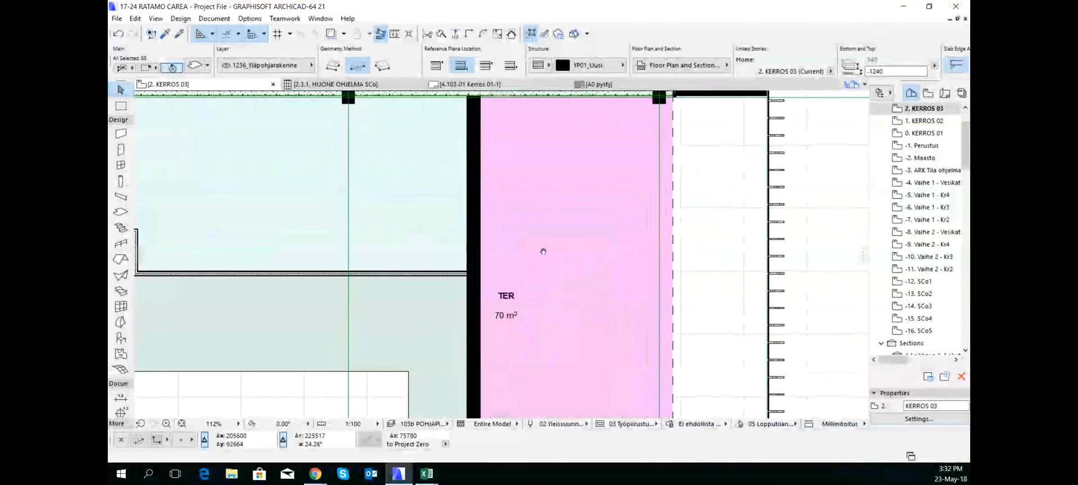
left_click(505, 307)
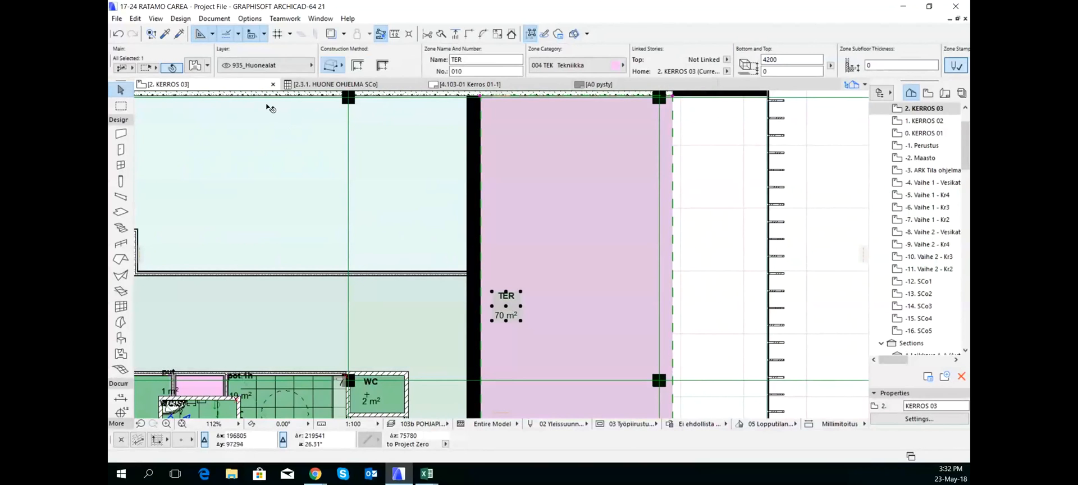
Open the selected TER zone's settings and examine its VYÖHYKKEET properties, including Zone Category, Zone Sub-Category and Huonenimilyhenne pohjakuvaan.
left_click(267, 66)
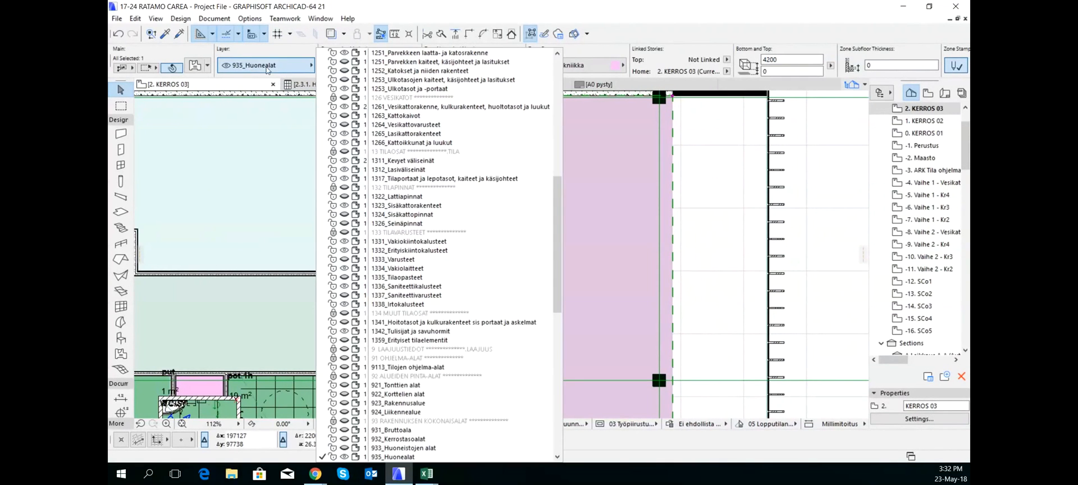
left_click(193, 68)
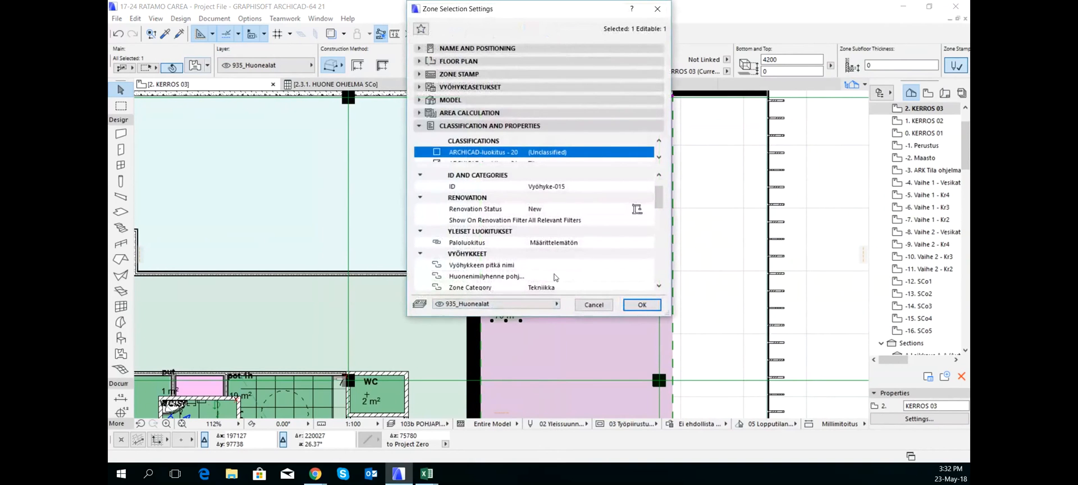
scroll(551, 272, "down", 1)
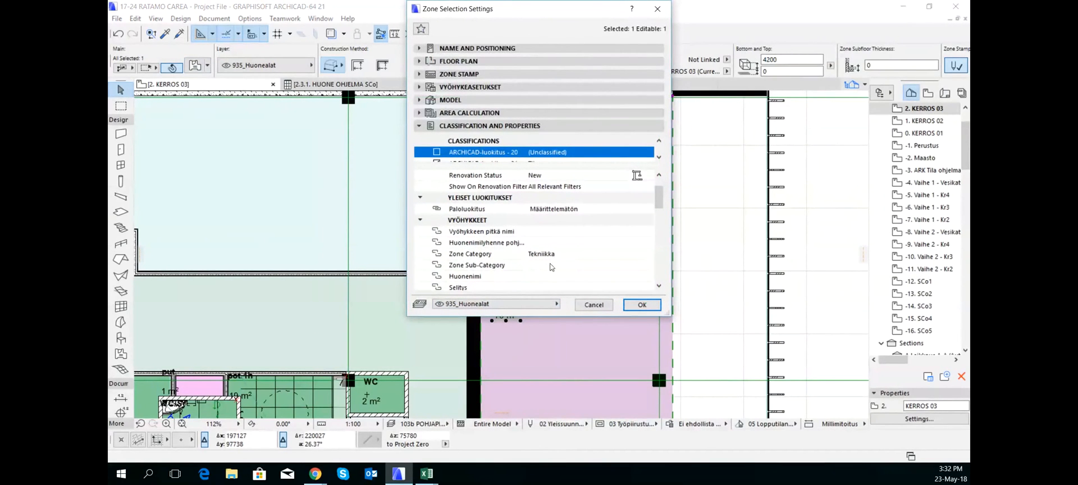
left_click(549, 265)
scroll(550, 273, "down", 1)
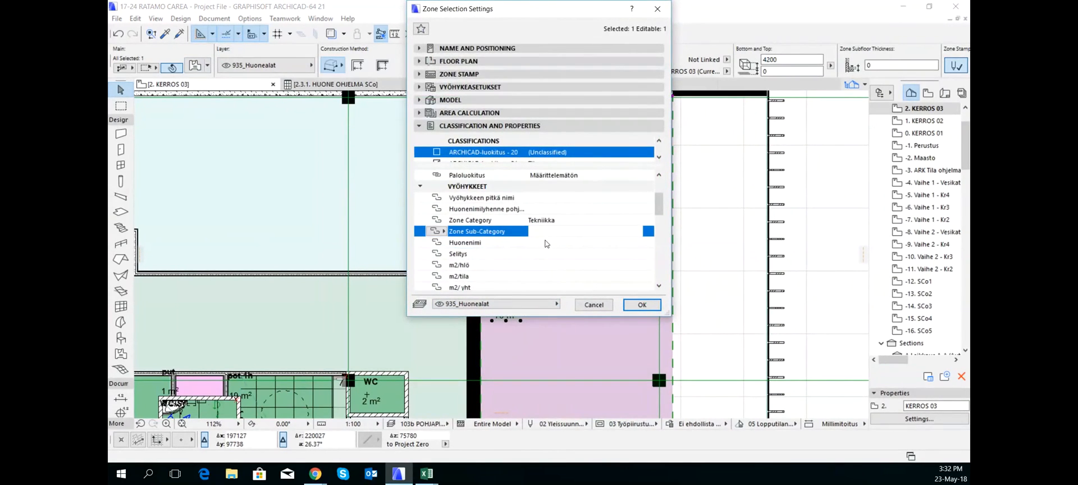
left_click(541, 206)
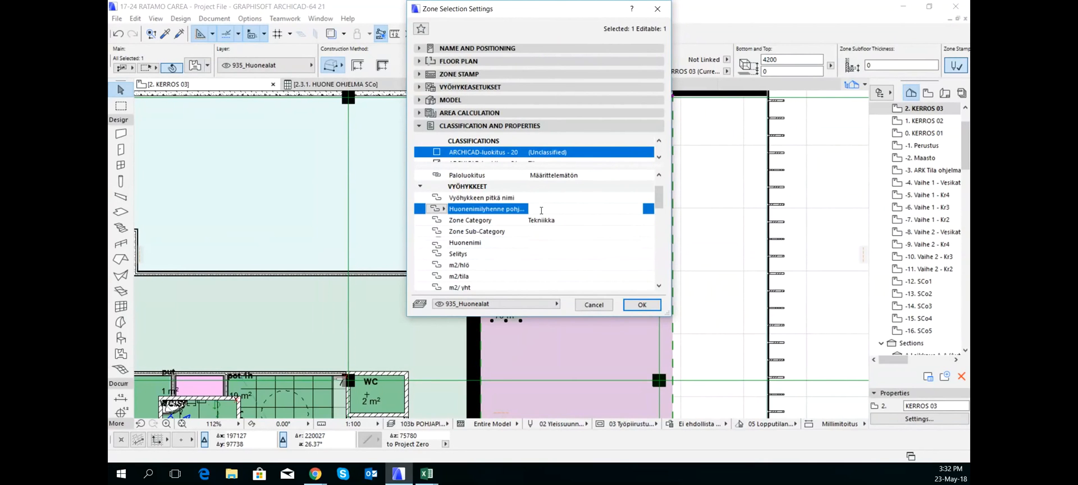
scroll(542, 212, "up", 1)
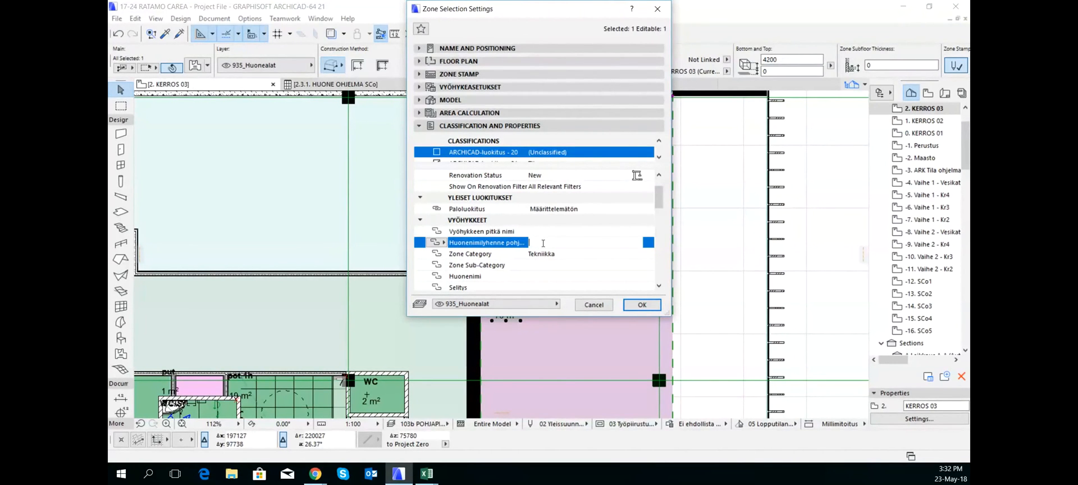
Switch to the Tilaohjelma workbook in Excel and examine the column headings of the Asiakaspalvelutori sheet.
mouse_move(425, 473)
left_click(401, 426)
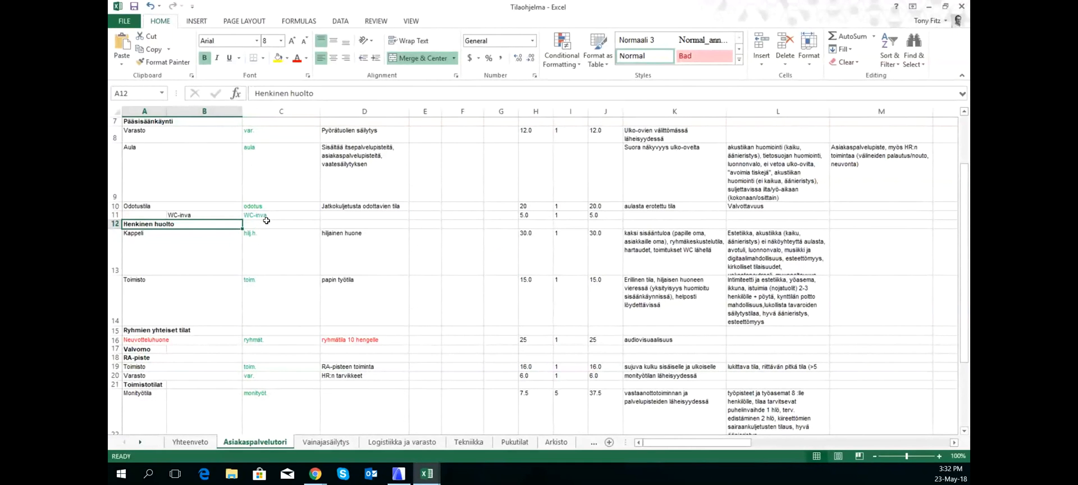
scroll(265, 219, "up", 2)
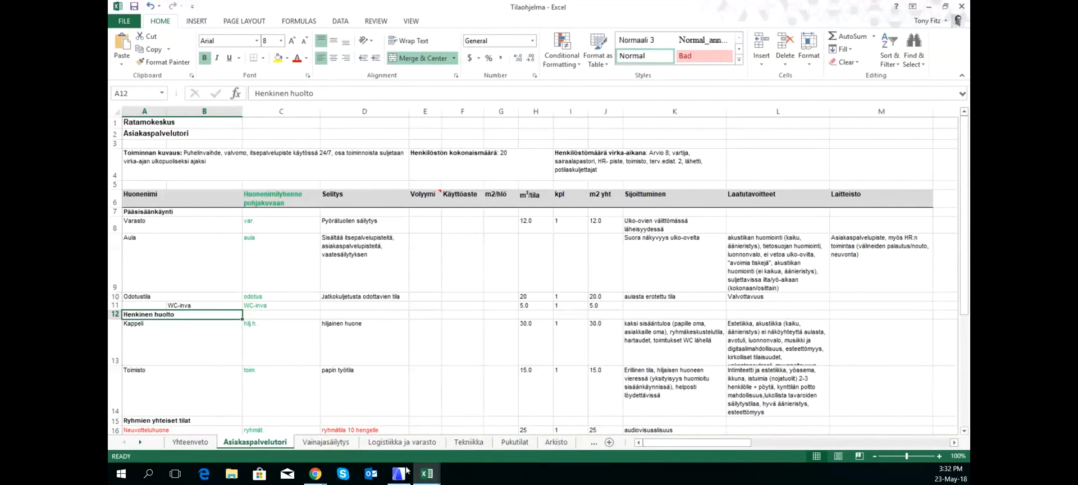
Switch to the HUONE OHJELMA SCo Property Values workbook and copy the three Tek. entries in the TER rows' Huonenimi column.
left_click(427, 473)
left_click(533, 435)
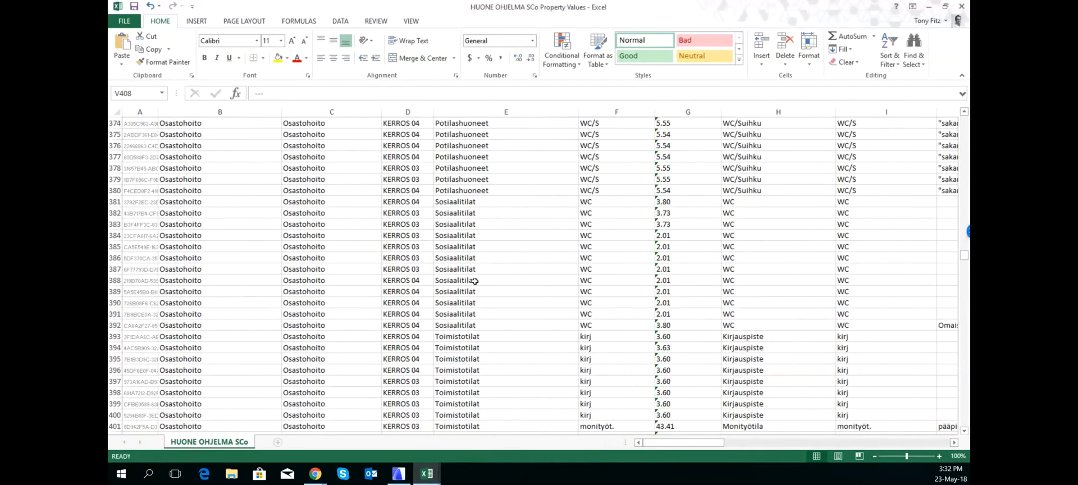
scroll(313, 246, "down", 20)
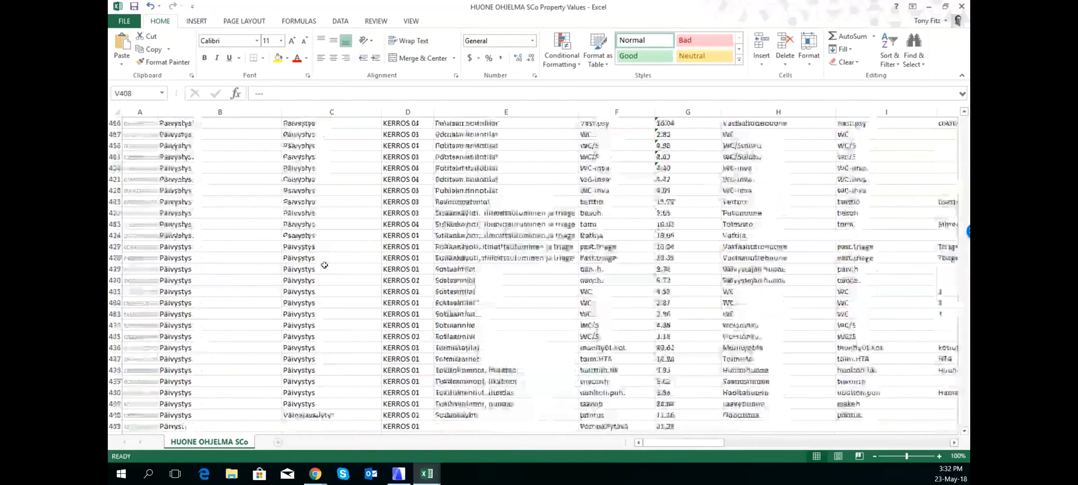
scroll(312, 279, "down", 20)
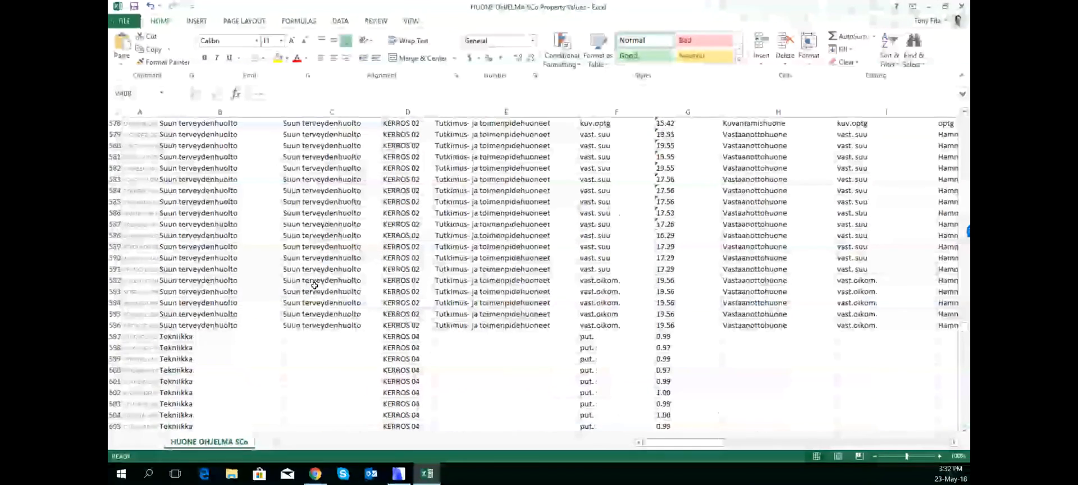
scroll(316, 281, "down", 20)
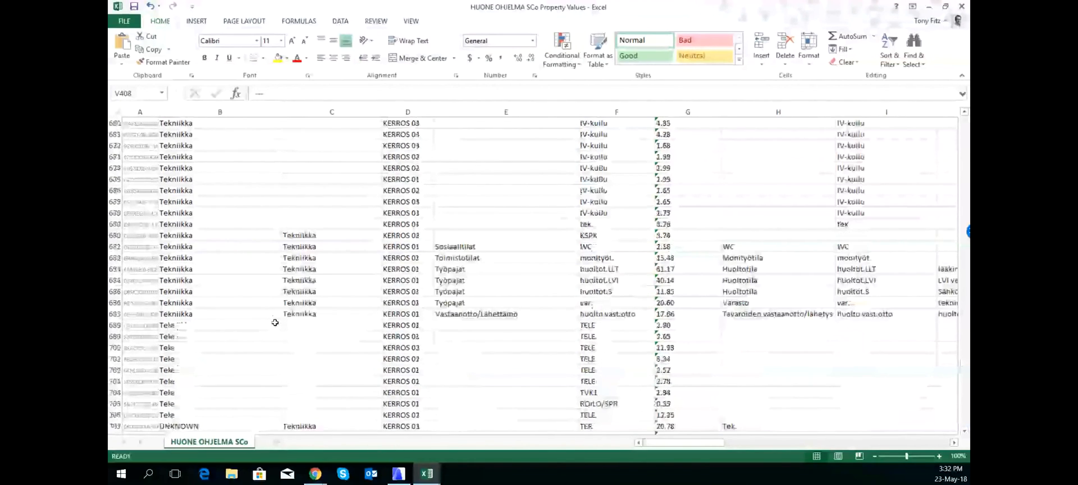
scroll(274, 322, "down", 7)
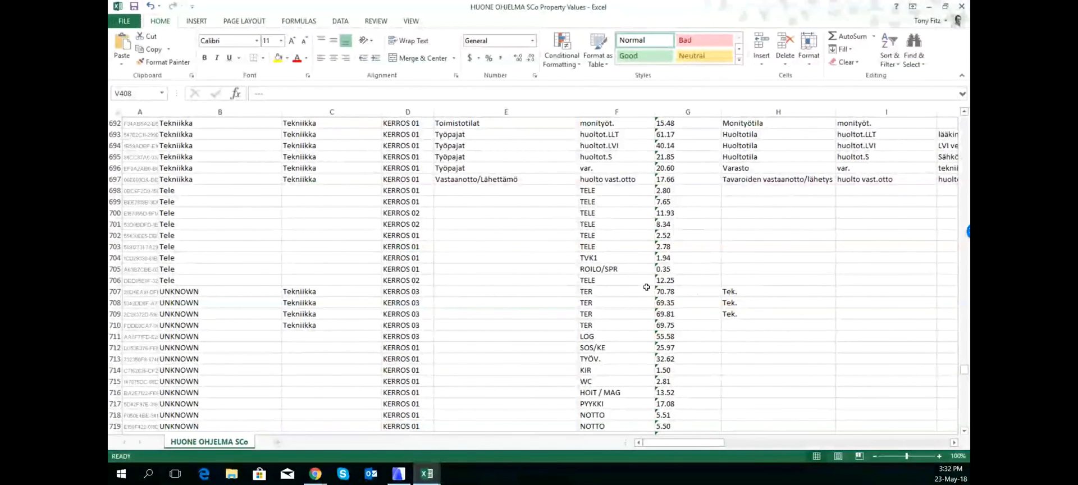
scroll(752, 290, "up", 2)
left_click_drag(748, 361, 738, 381)
key("ctrl+c")
Paste the copied Tek. entries into the Vyöhykkeen lyhyt nimi column of the TER rows, starting at I707.
scroll(629, 235, "up", 19)
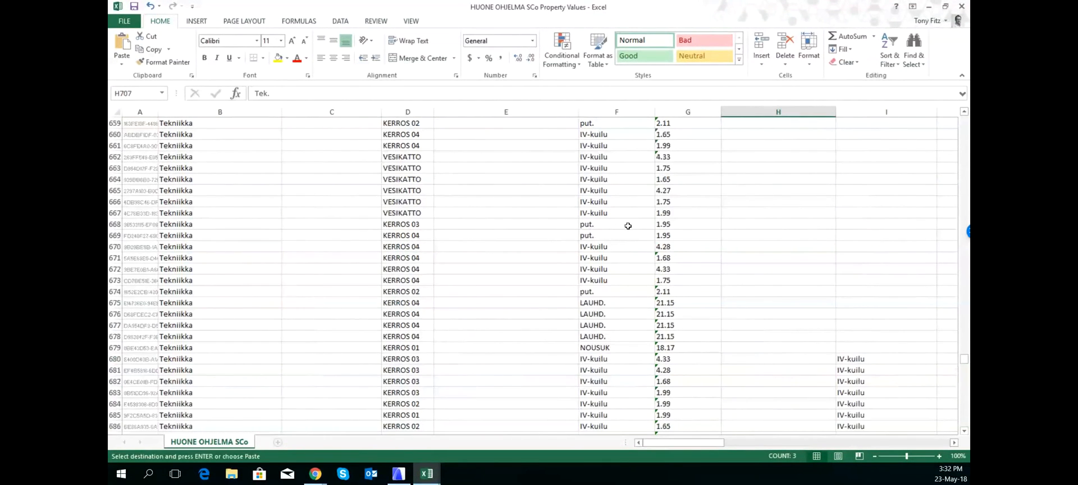
left_click(964, 124)
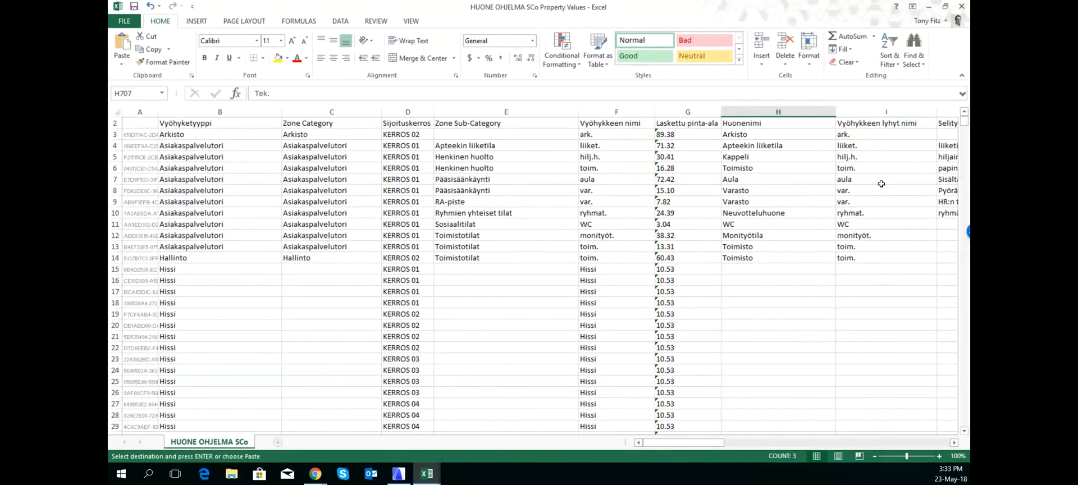
scroll(881, 183, "down", 6)
key("Down")
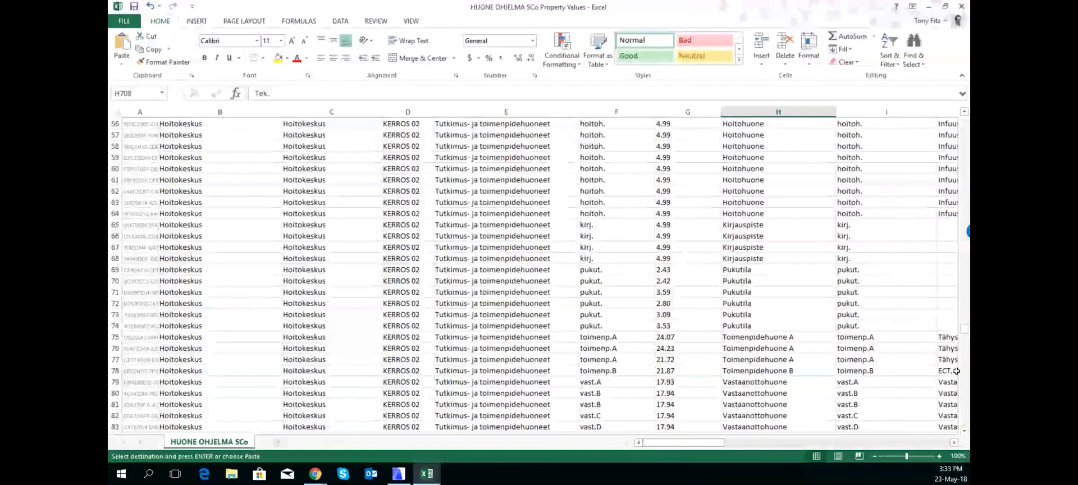
key("ctrl+v")
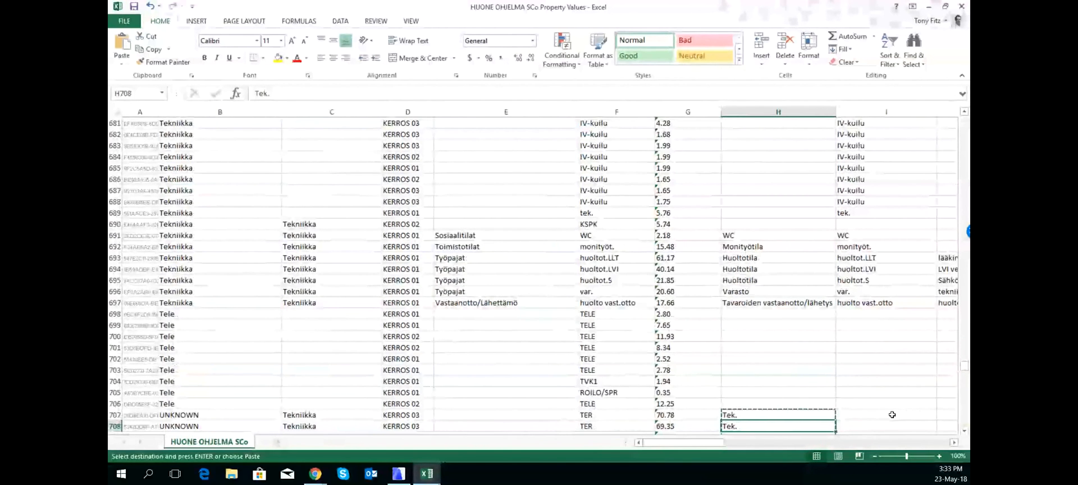
left_click(891, 414)
left_click_drag(891, 416, 891, 427)
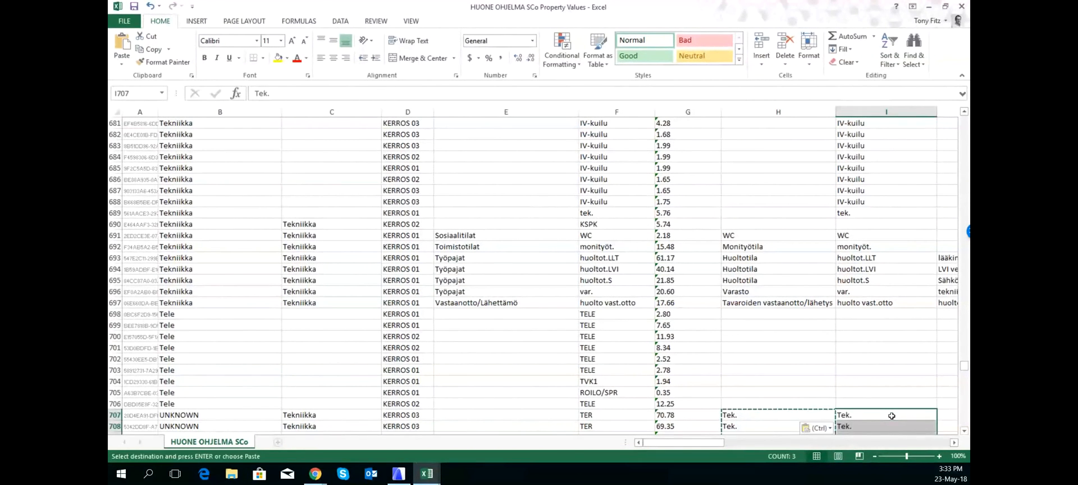
key("ctrl+v")
key("Escape")
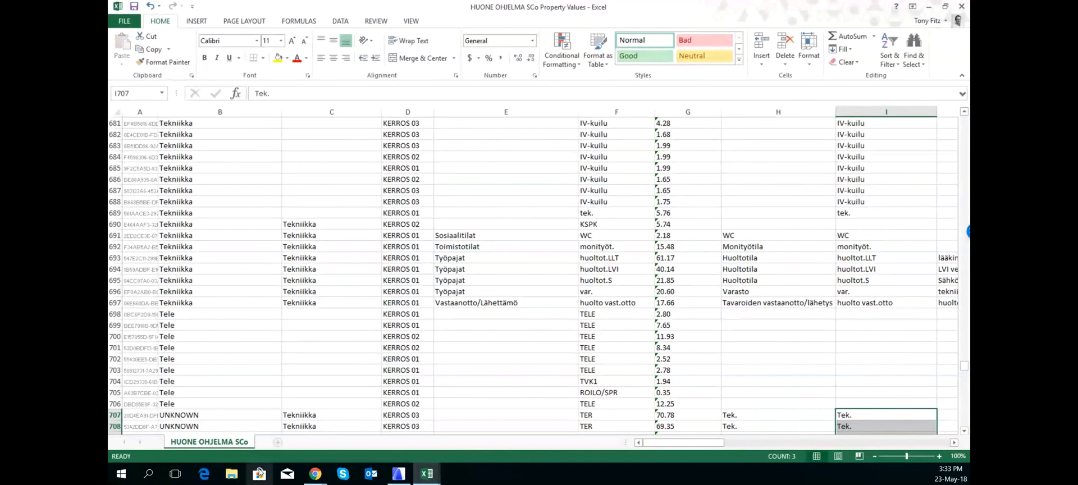
Switch back to ArchiCAD and close the TER zone's selection settings.
left_click(399, 473)
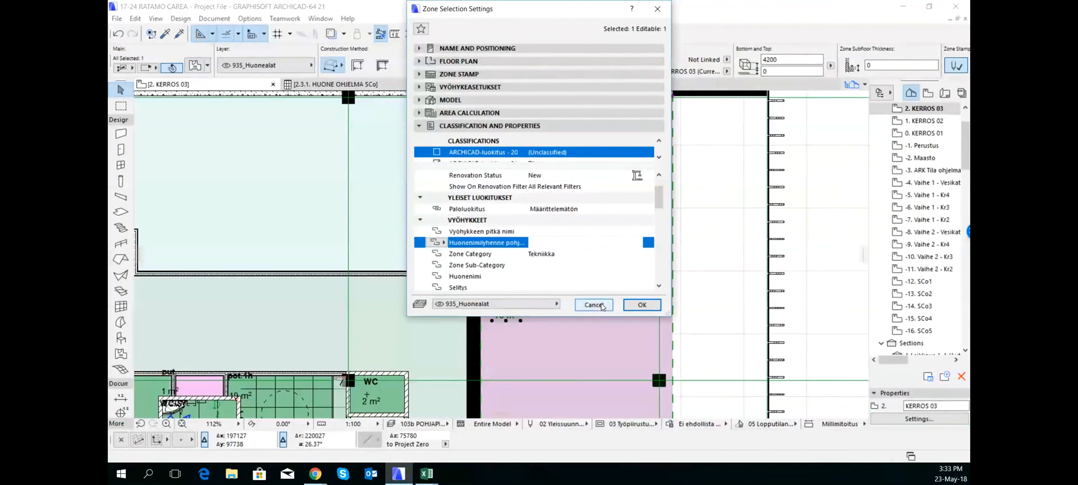
left_click(642, 305)
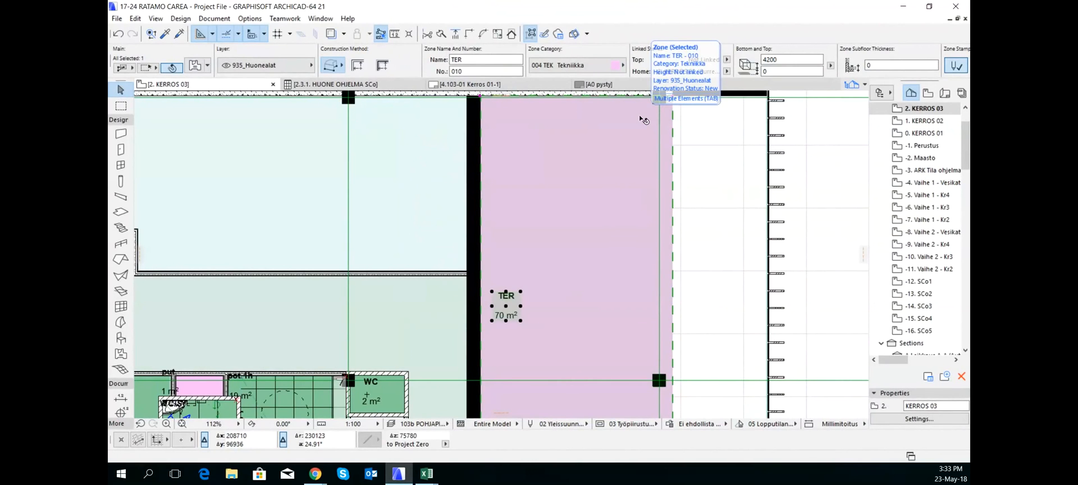
left_click_drag(354, 78, 363, 83)
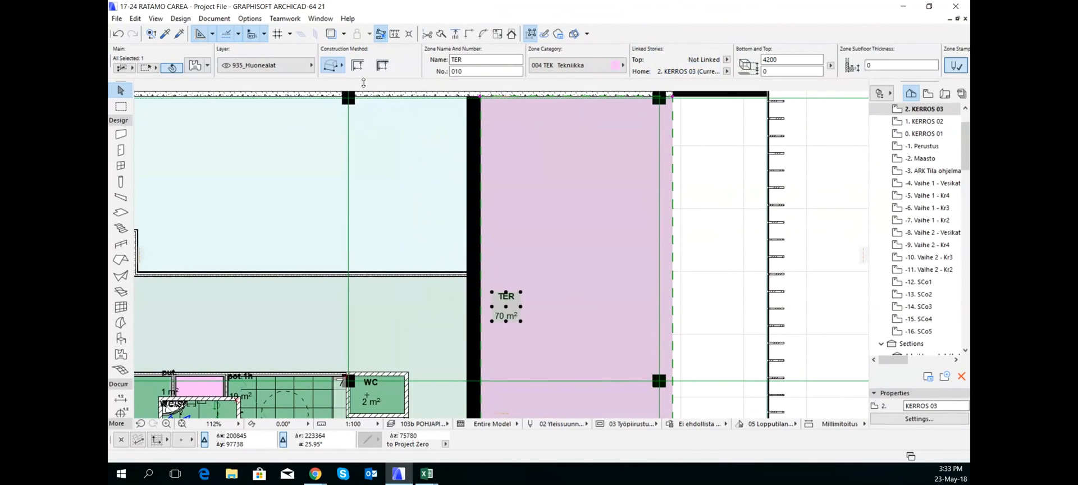
View the HUONE OHJELMA SCo schedule and the Interoperability options for classifications and properties, and return to the KERROS 03 floor plan.
left_click(365, 84)
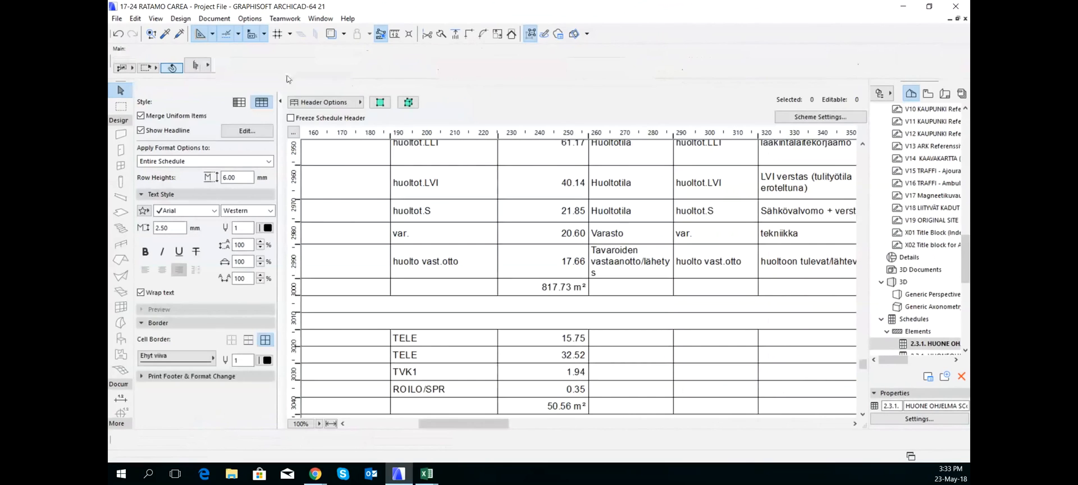
left_click(116, 18)
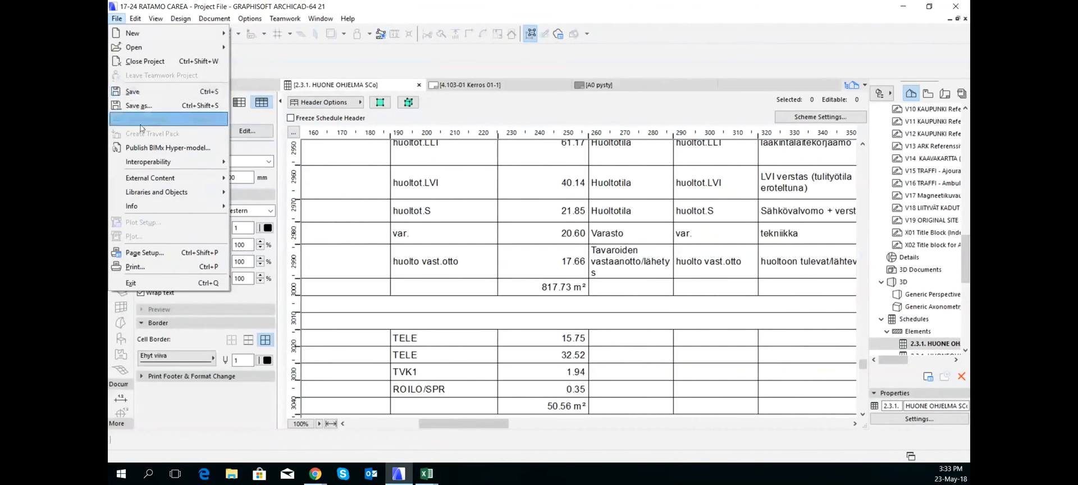
mouse_move(164, 164)
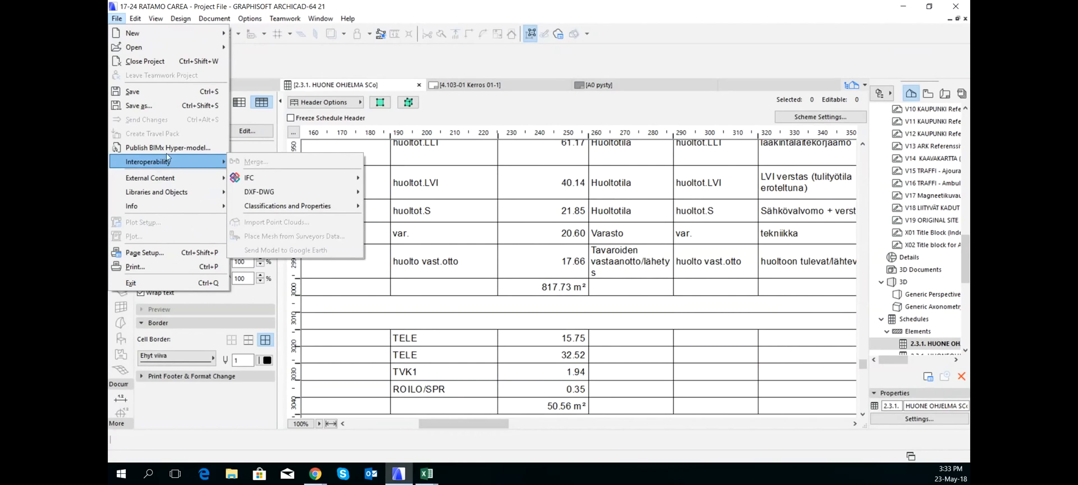
left_click(508, 102)
left_click(202, 84)
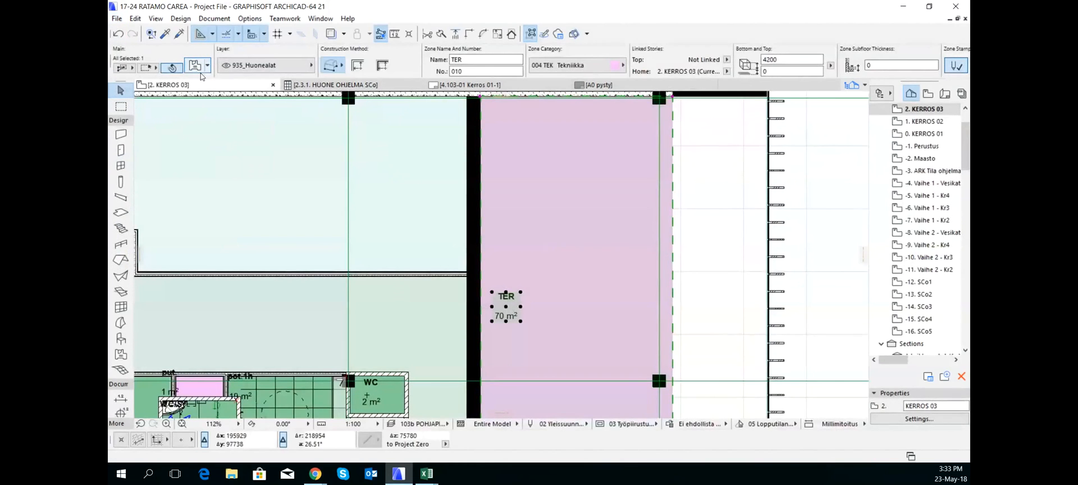
Open the TER zone's selection settings, compare its name and positioning with its classification and properties, and close them without changes.
double_click(584, 216)
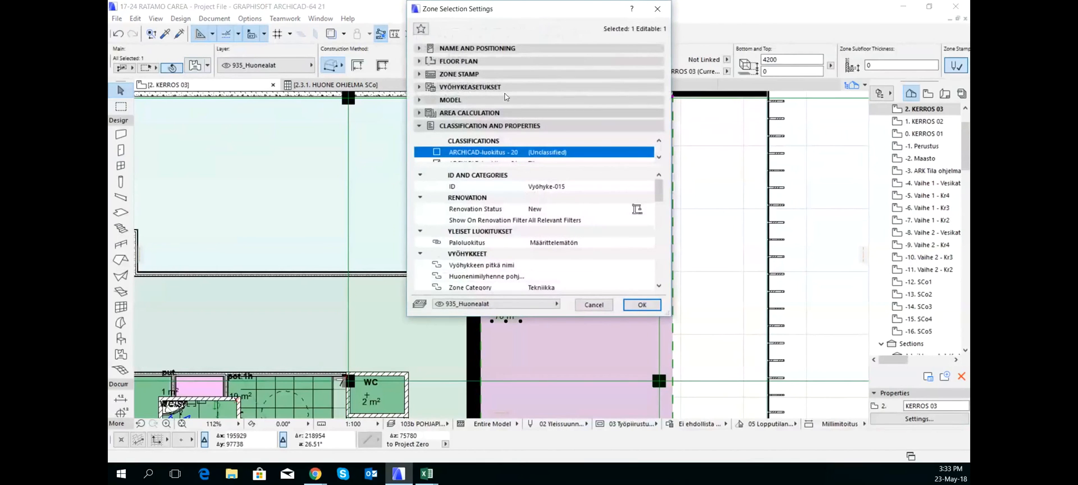
left_click(497, 48)
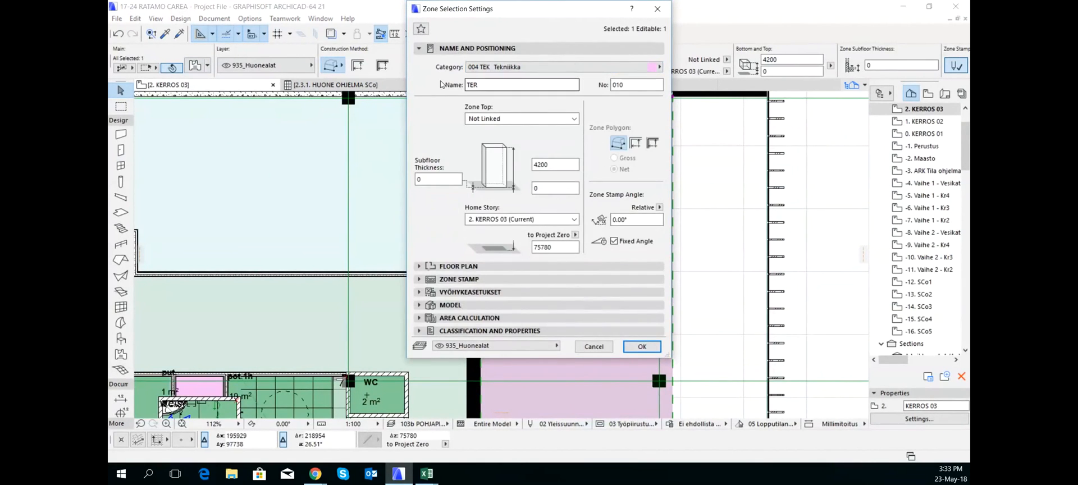
left_click(553, 332)
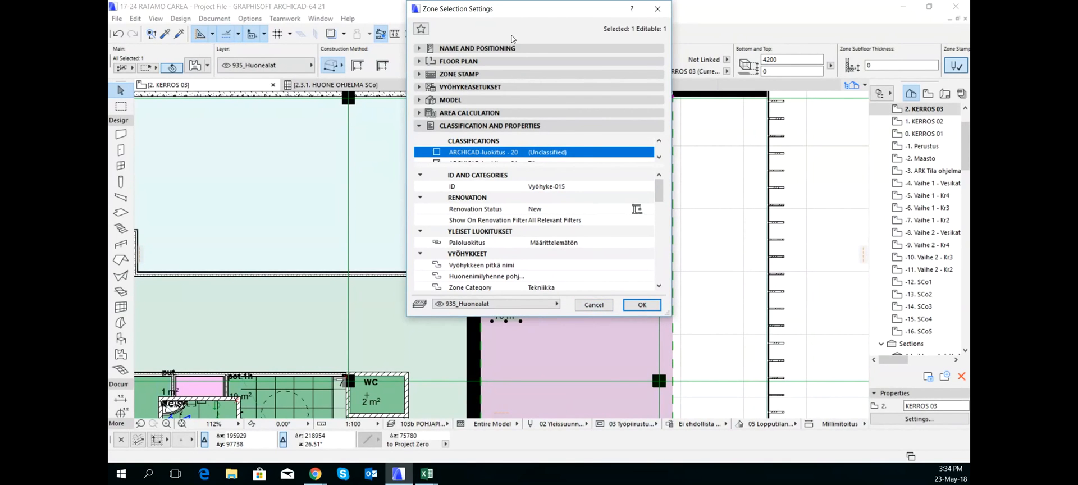
left_click(520, 50)
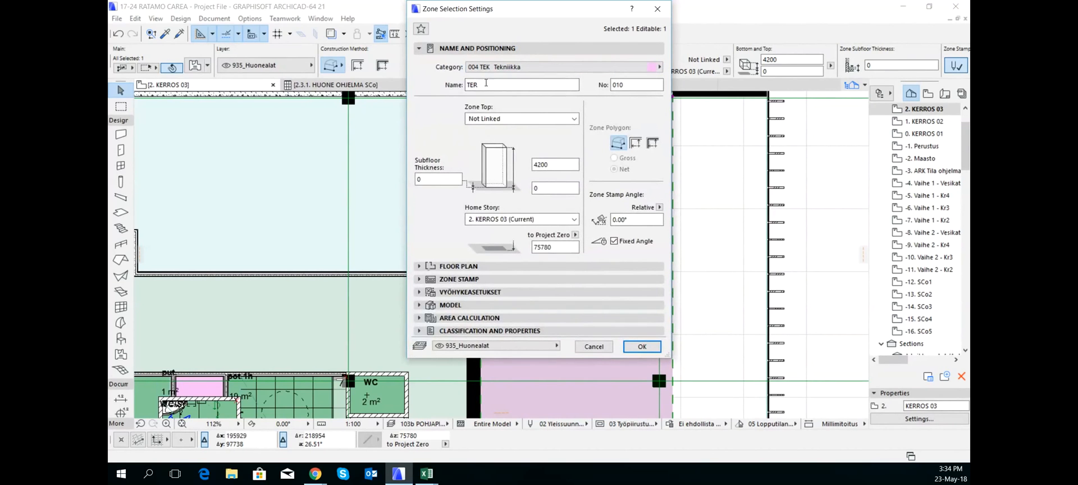
left_click(520, 331)
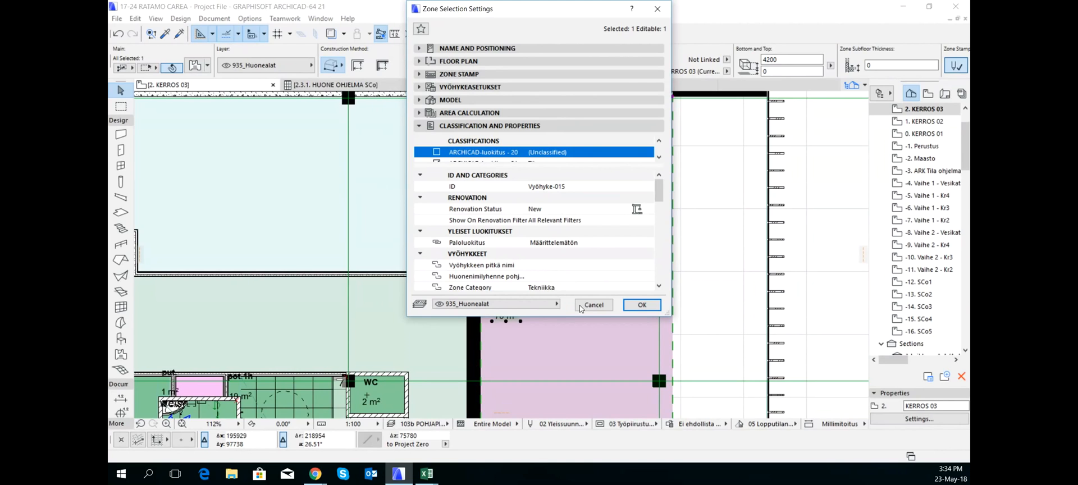
left_click(594, 305)
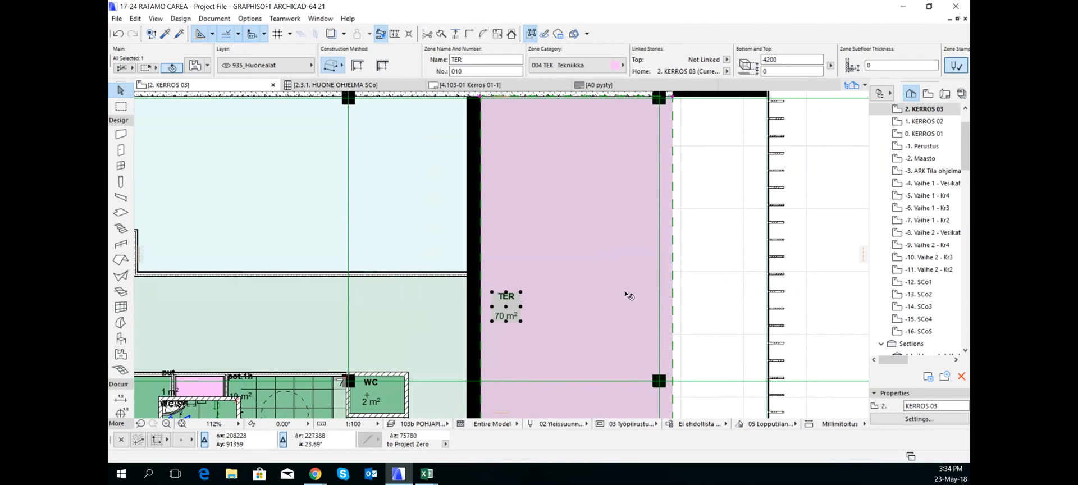
Deselect the TER zone and view the wider KERROS 03 floor plan with its coloured zones.
mouse_move(628, 293)
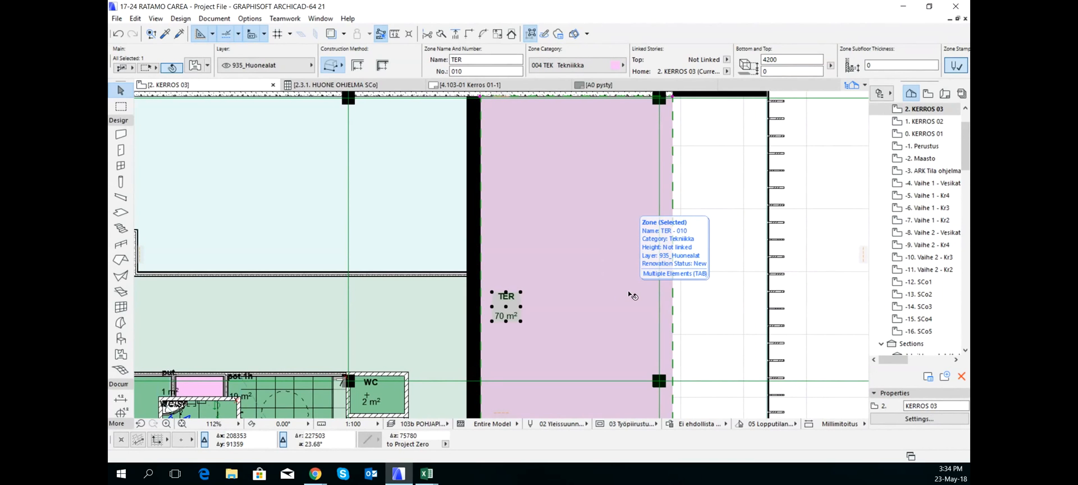
left_click(816, 263)
scroll(818, 255, "down", 6)
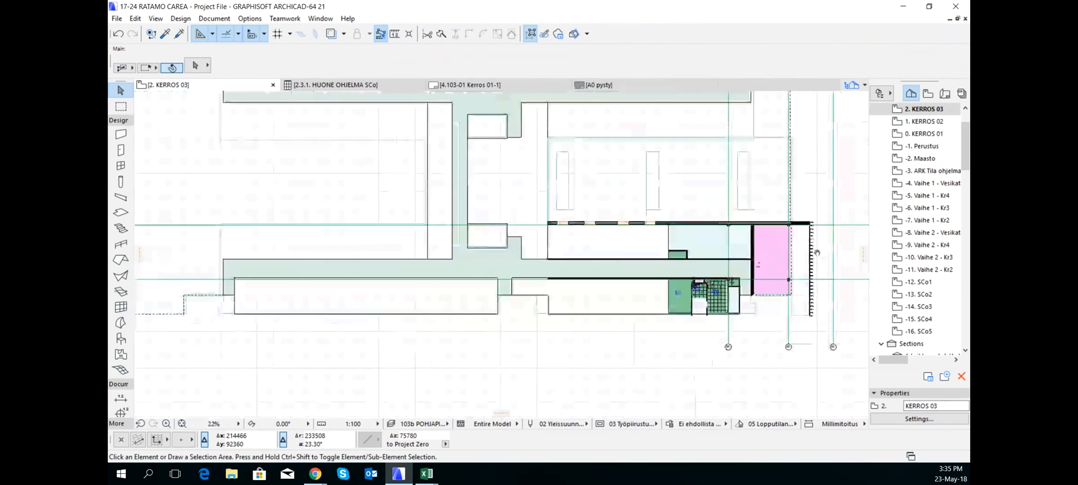
middle_click_drag(816, 252, 673, 270)
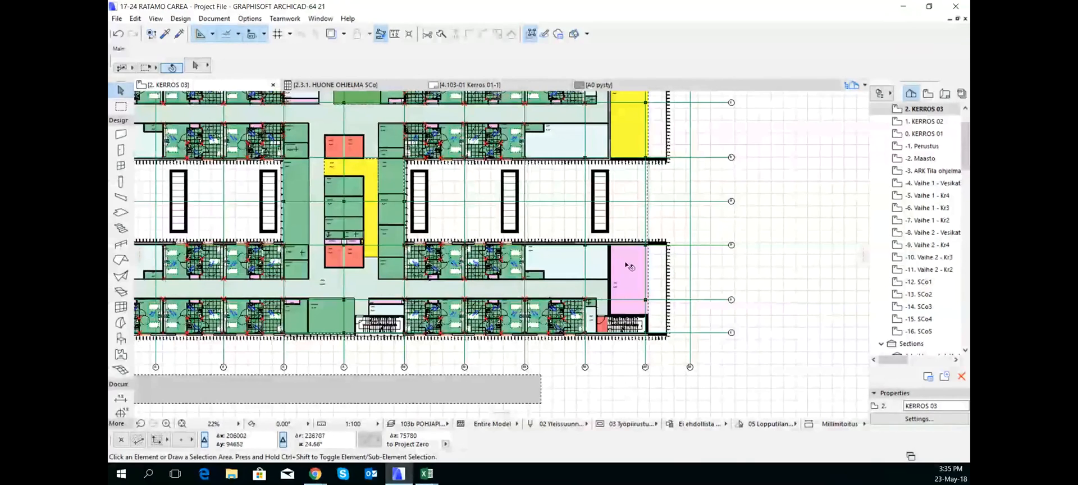
Switch to the HUONE OHJELMA SCo Property Values workbook in Excel and examine the Tekniikka rows above the TER entries.
mouse_move(426, 473)
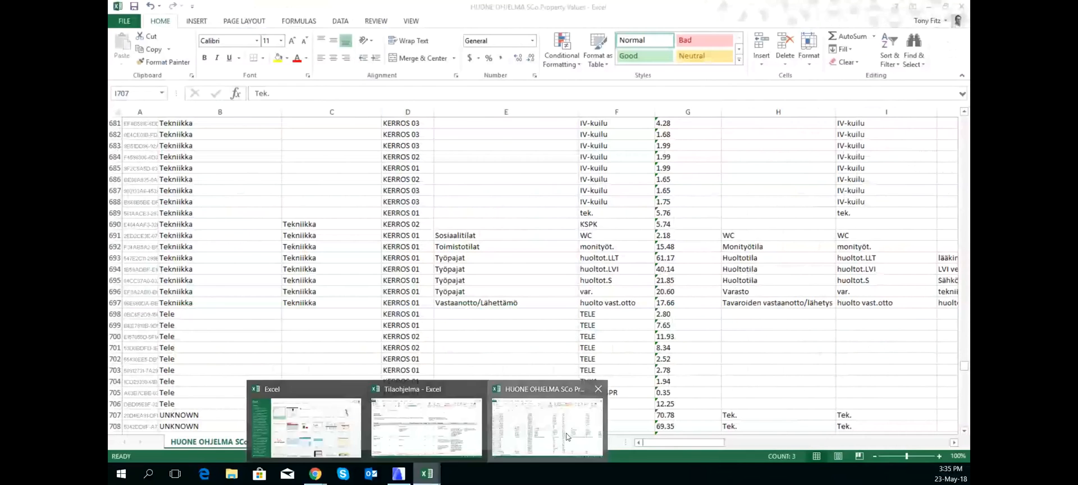
left_click(566, 433)
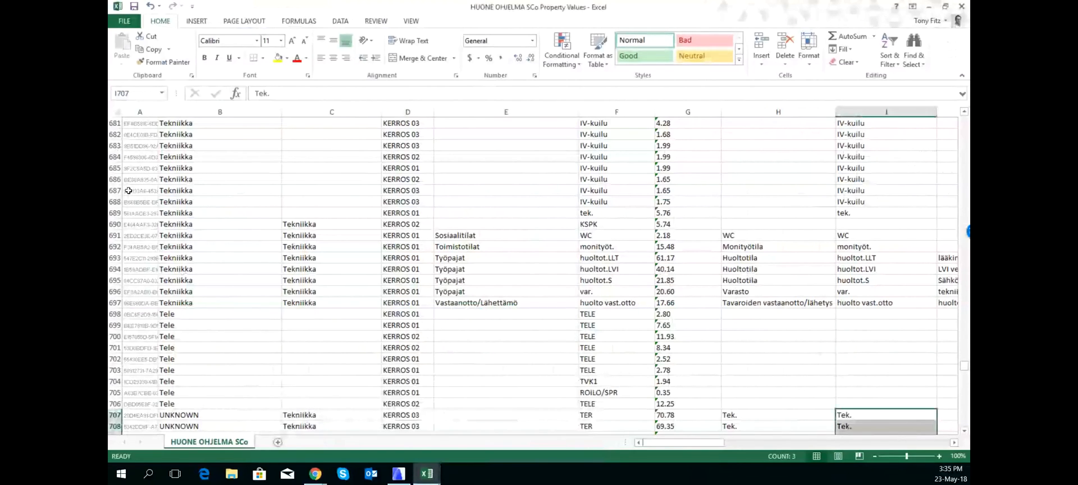
scroll(131, 183, "up", 7)
scroll(131, 183, "up", 3)
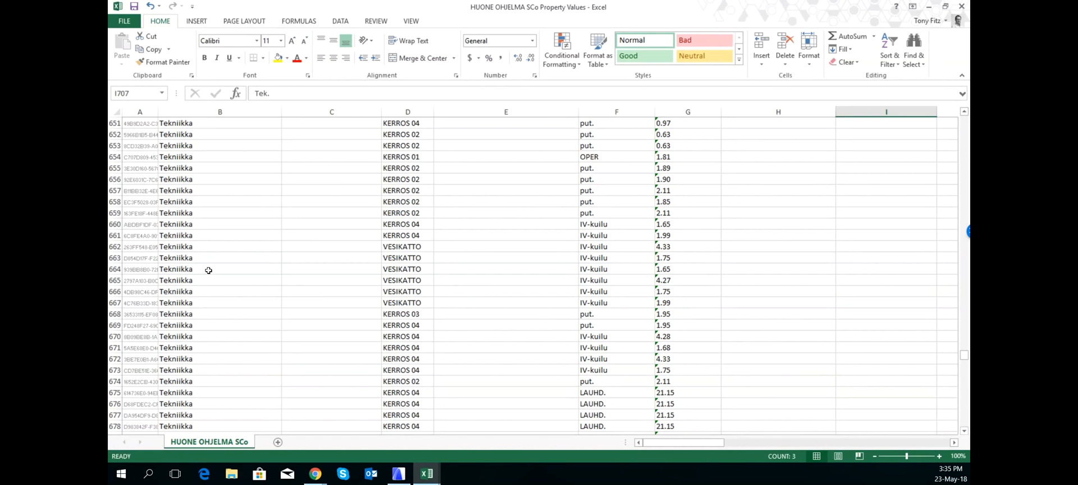
Compare the Tilaohjelma workbook's Asiakaspalvelutori sheet with the column headings and first rows of the HUONE OHJELMA SCo Property Values workbook.
left_click(442, 472)
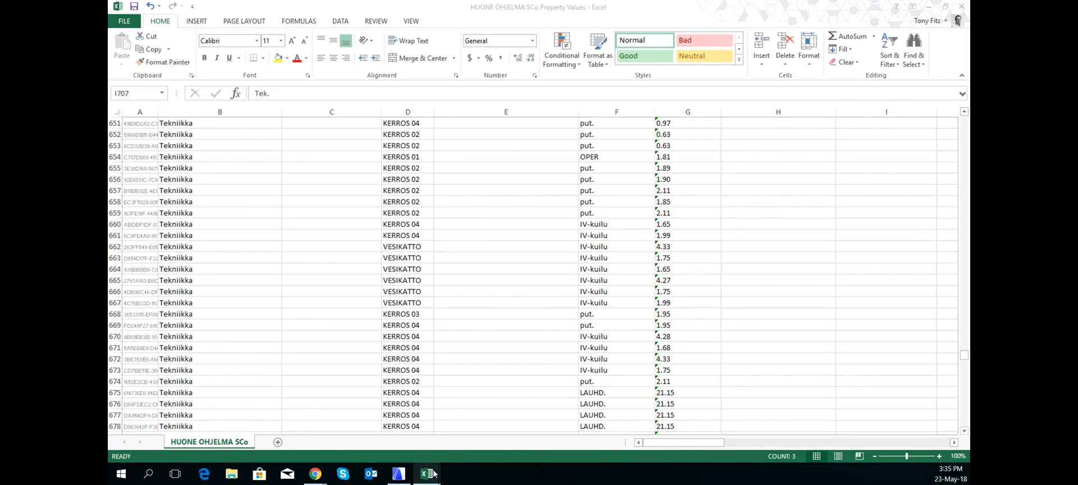
left_click(438, 450)
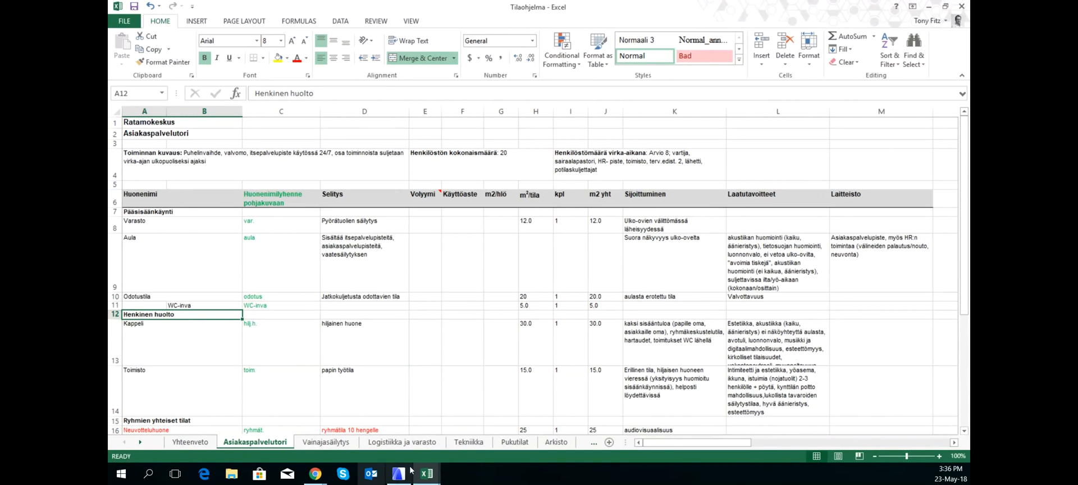
mouse_move(410, 482)
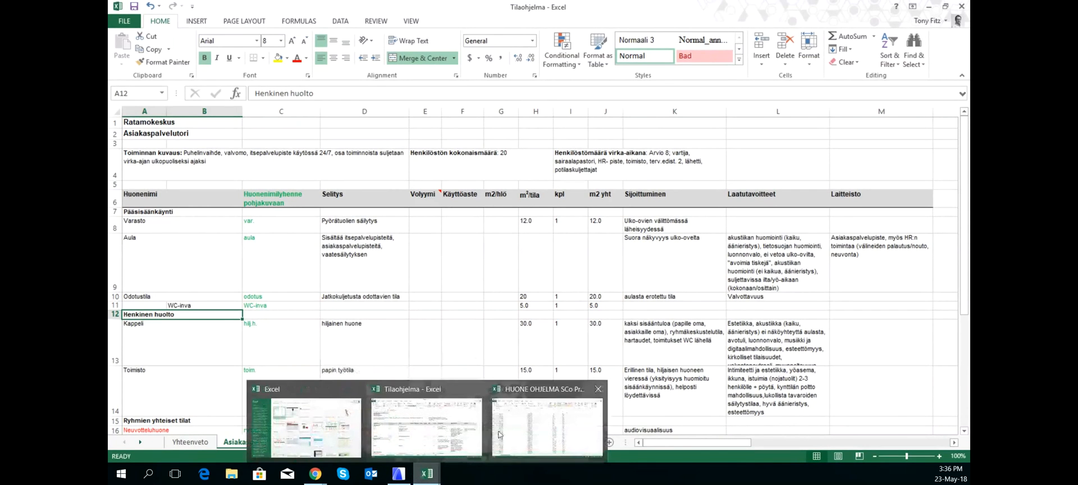
mouse_move(510, 433)
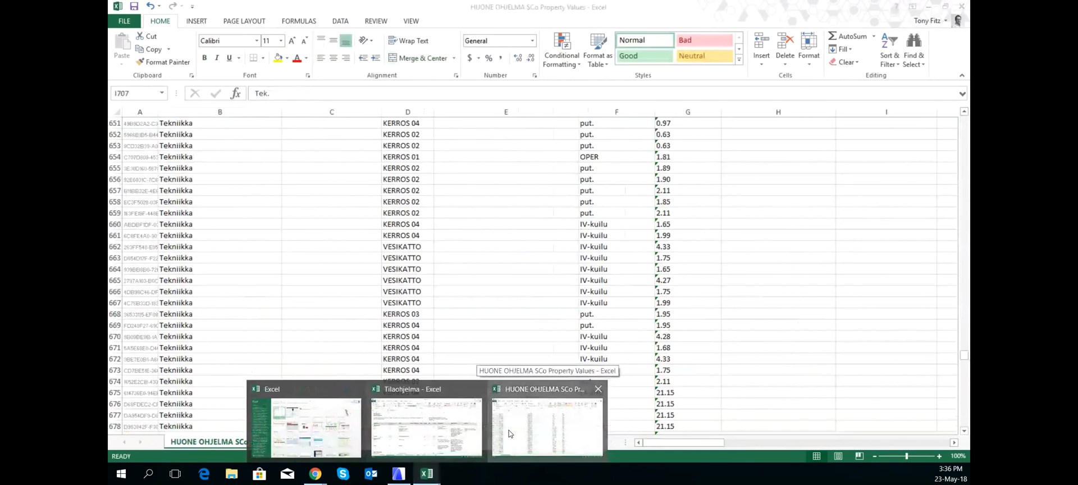
left_click(510, 431)
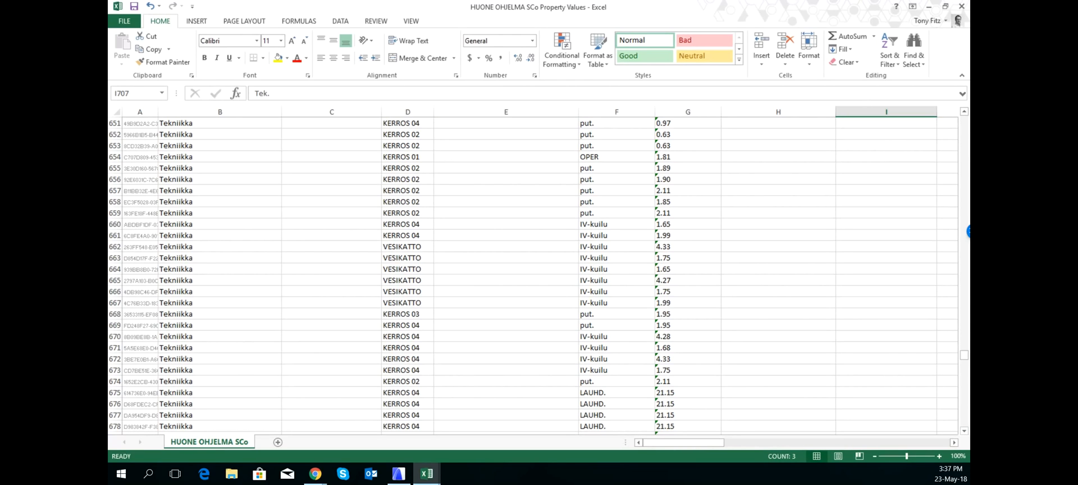
left_click(966, 124)
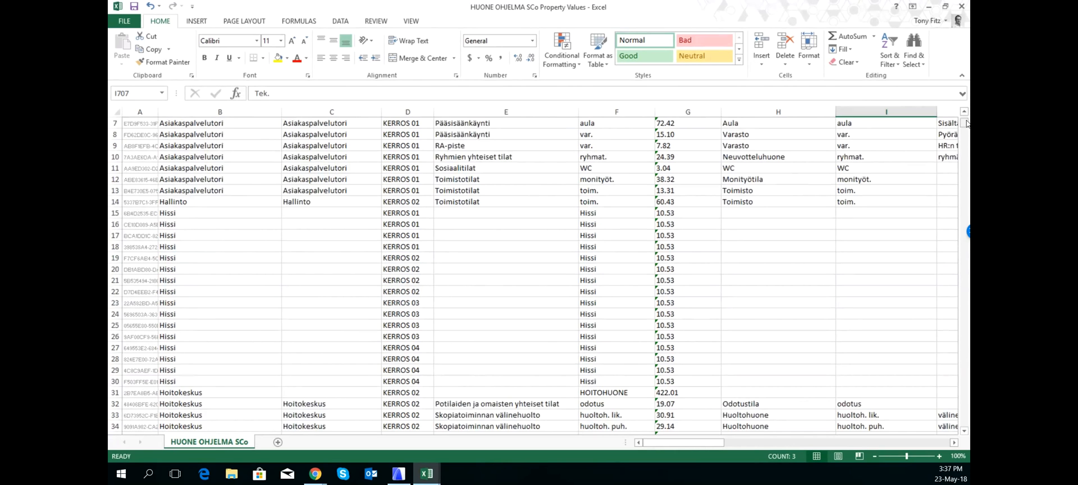
left_click_drag(965, 123, 966, 122)
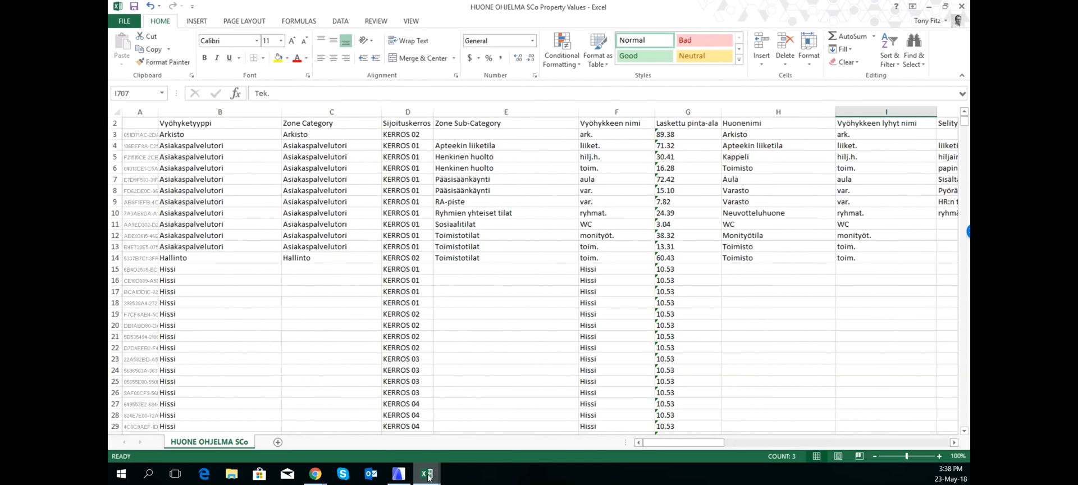
Return to the Tilaohjelma workbook's Asiakaspalvelutori sheet and switch back to the KERROS 03 floor plan in ArchiCAD.
left_click(927, 6)
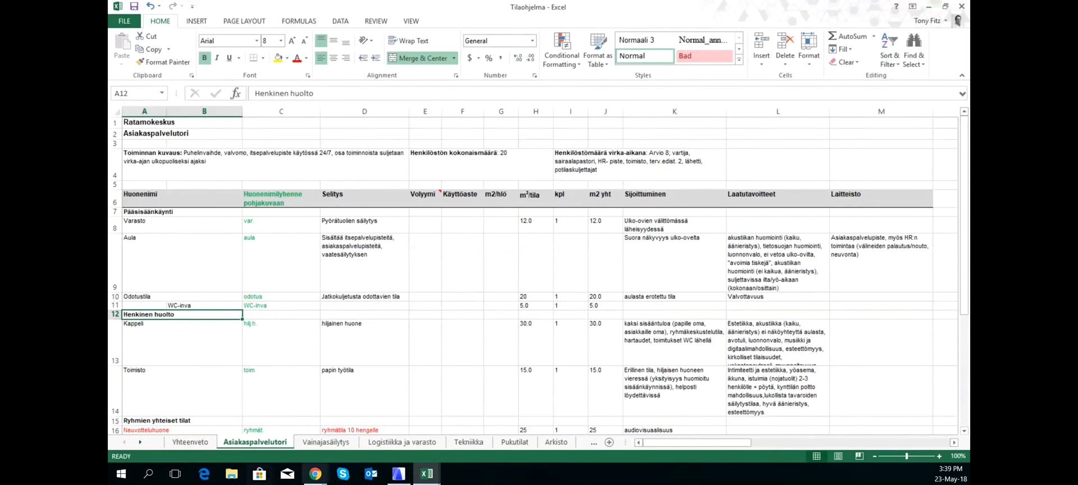
mouse_move(388, 476)
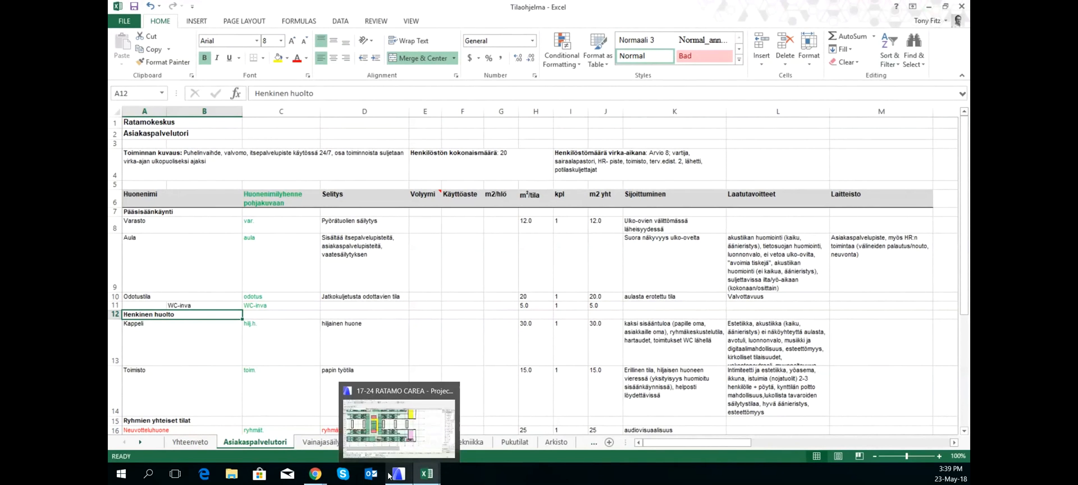
left_click(409, 442)
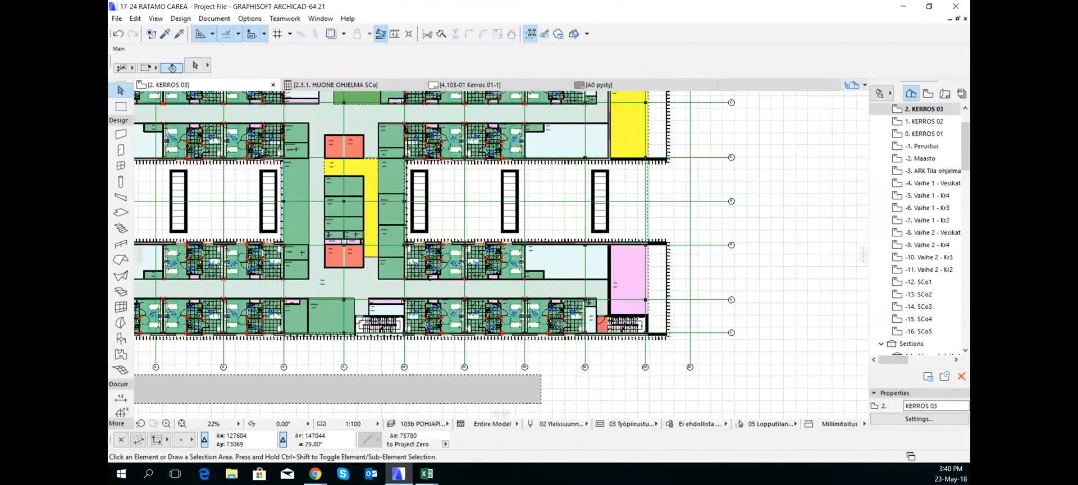
key("alt+Tab")
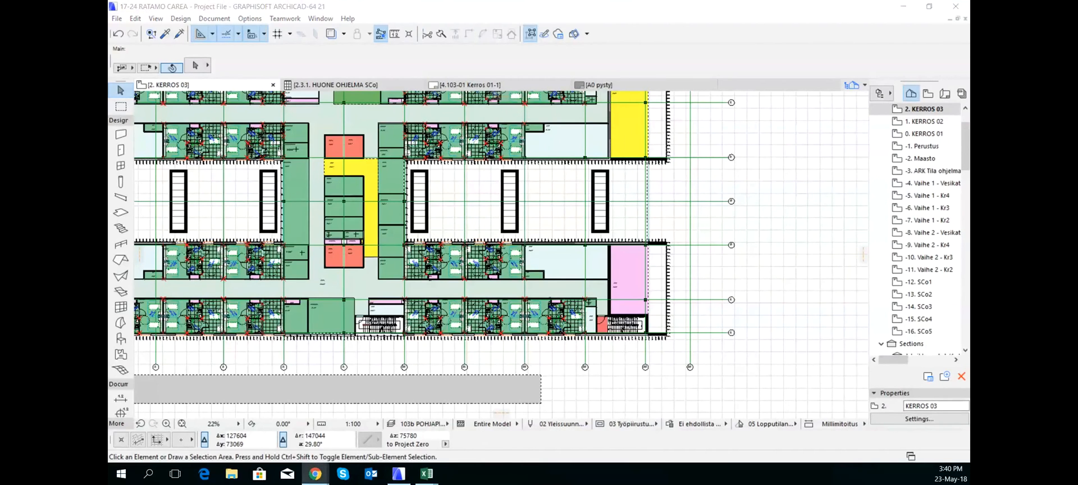